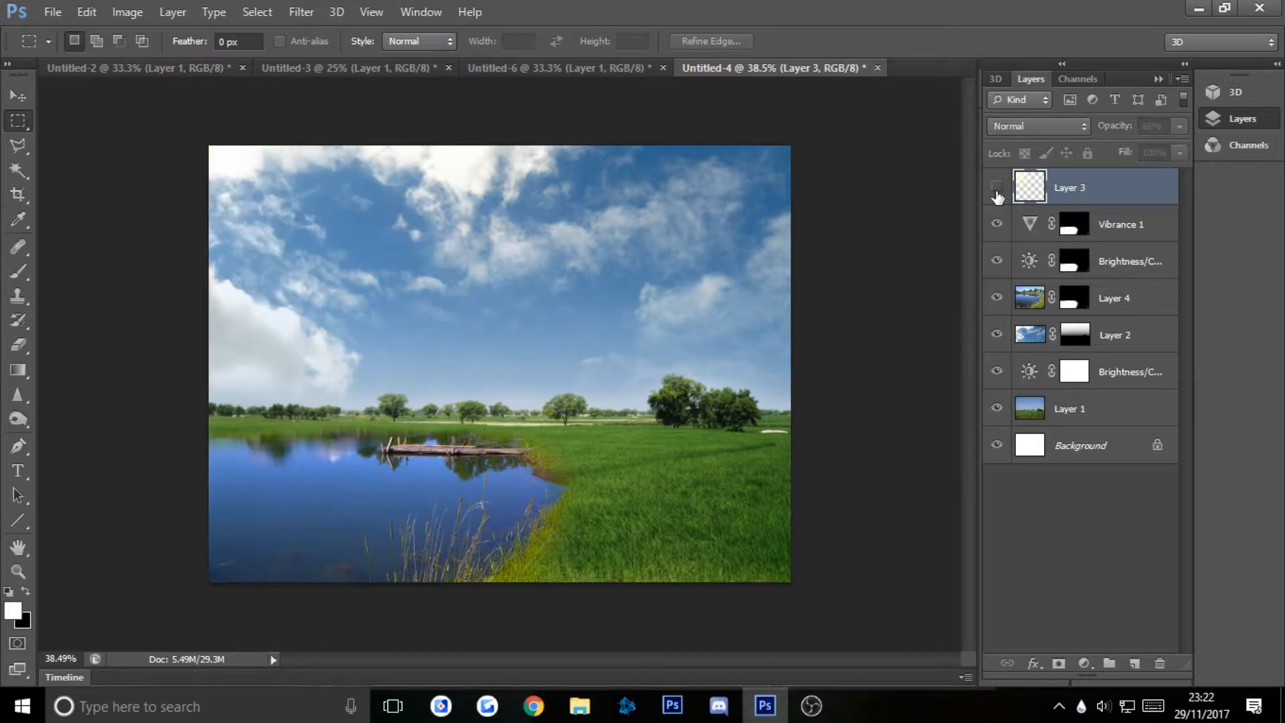
- Compare the finished Untitled-4 composite with Layer 3 hidden and shown, and view the three source photos: field, sky and lake
{"action": "left_click", "coordinate": [997, 194]}
{"action": "left_click", "coordinate": [998, 190]}
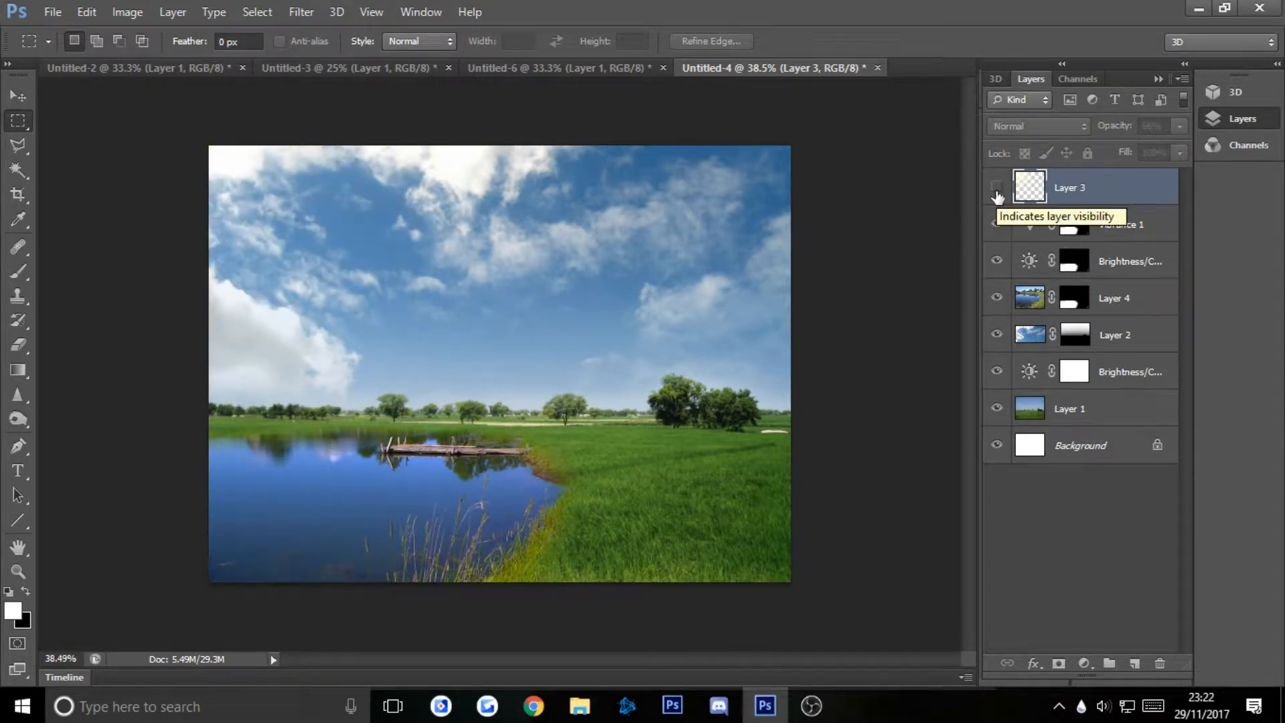
{"action": "left_click", "coordinate": [997, 190]}
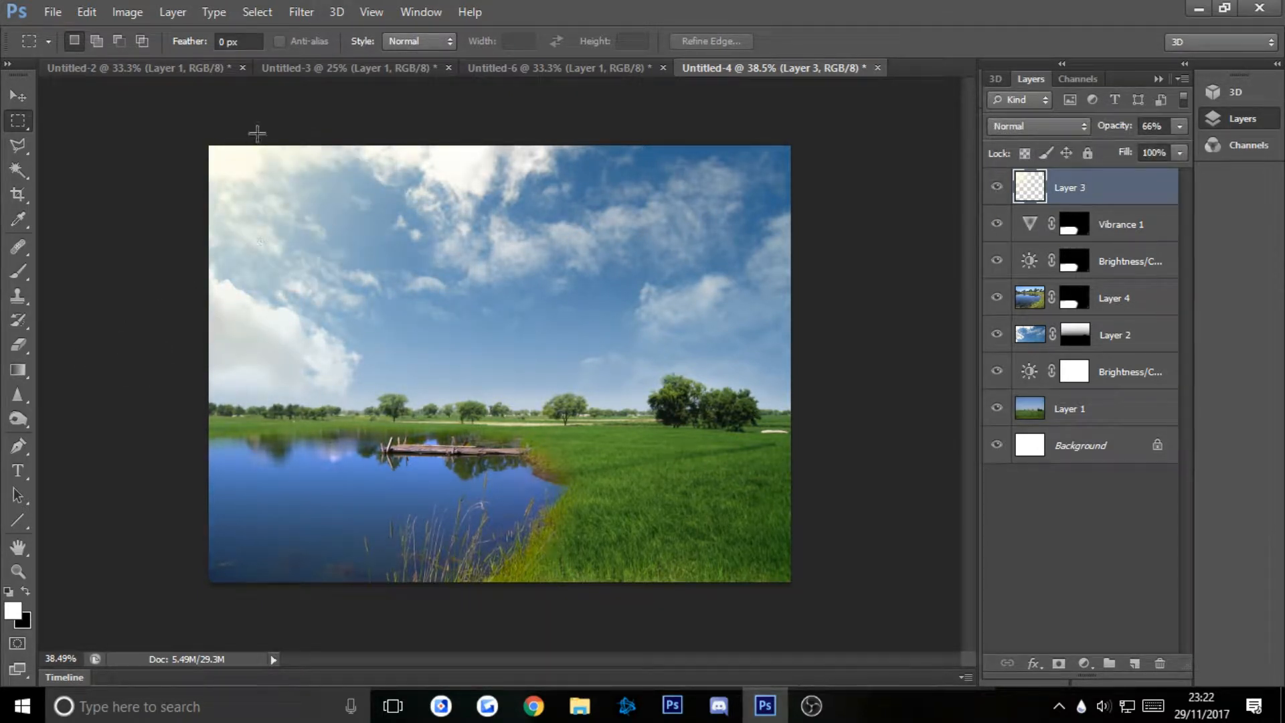
{"action": "left_click_drag", "start_coordinate": [195, 135], "coordinate": [836, 592]}
{"action": "left_click", "coordinate": [158, 69]}
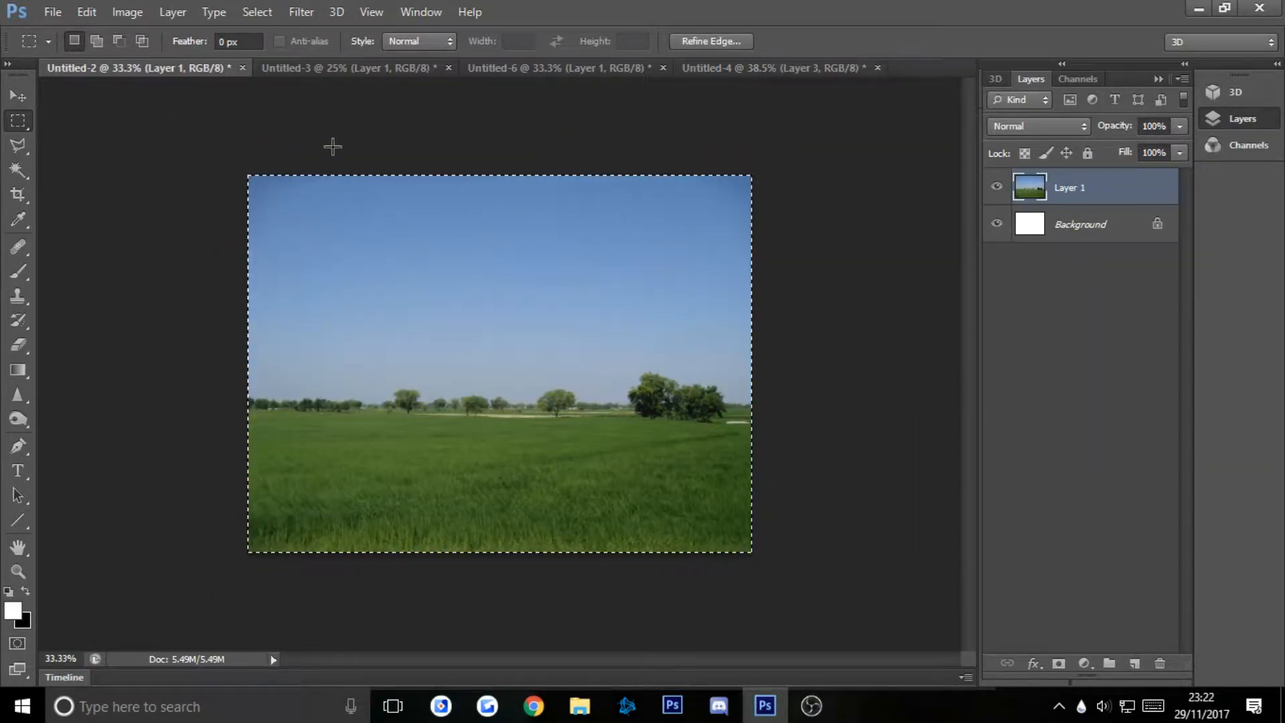
{"action": "left_click", "coordinate": [230, 310]}
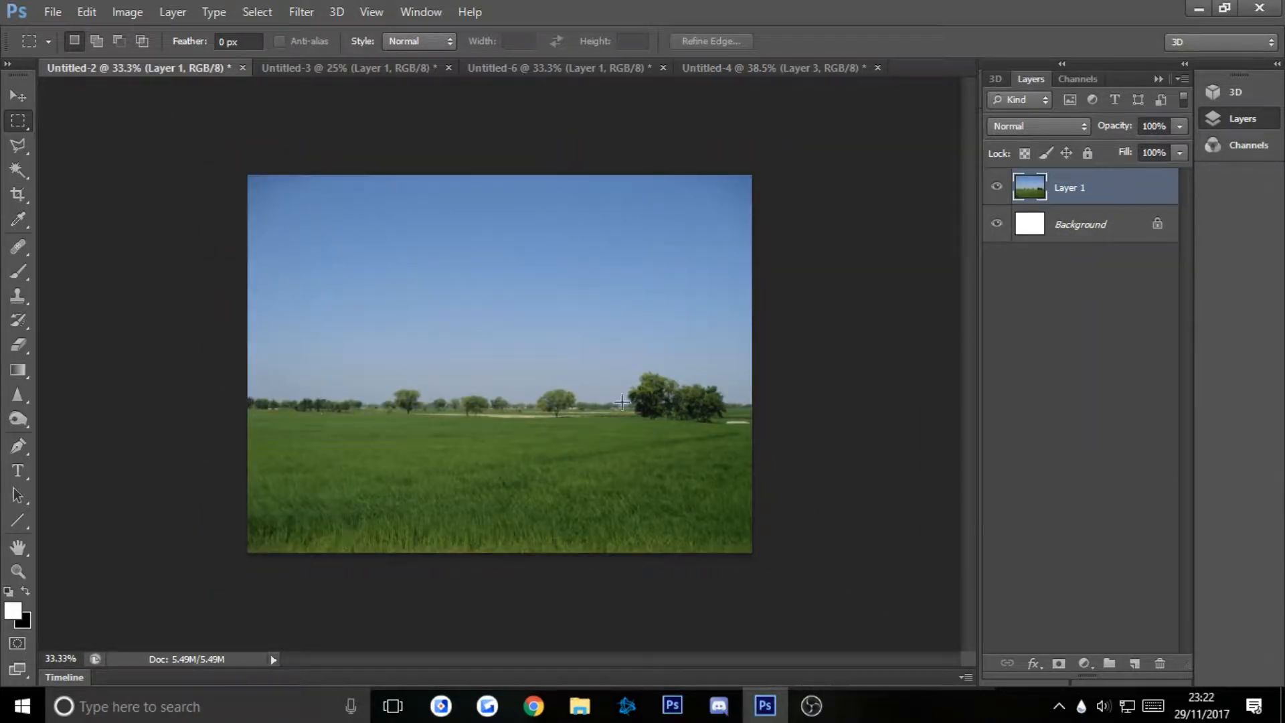
{"action": "left_click", "coordinate": [324, 69]}
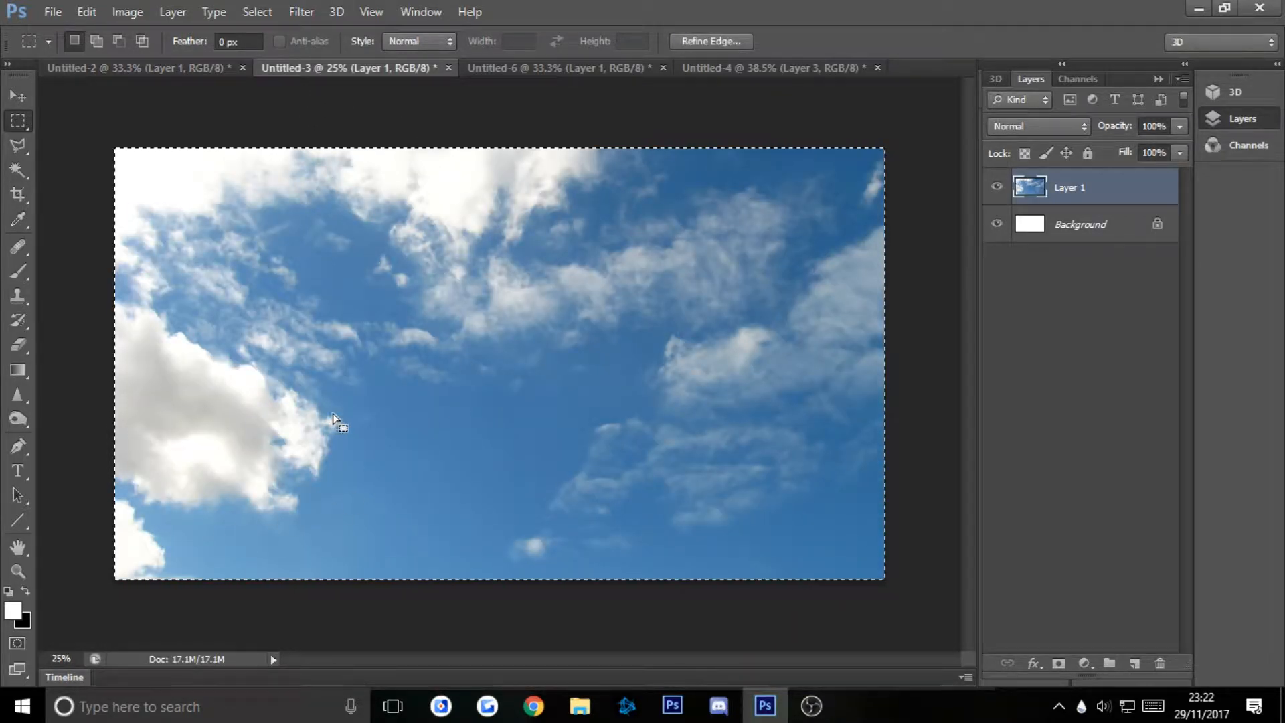
{"action": "left_click", "coordinate": [539, 69]}
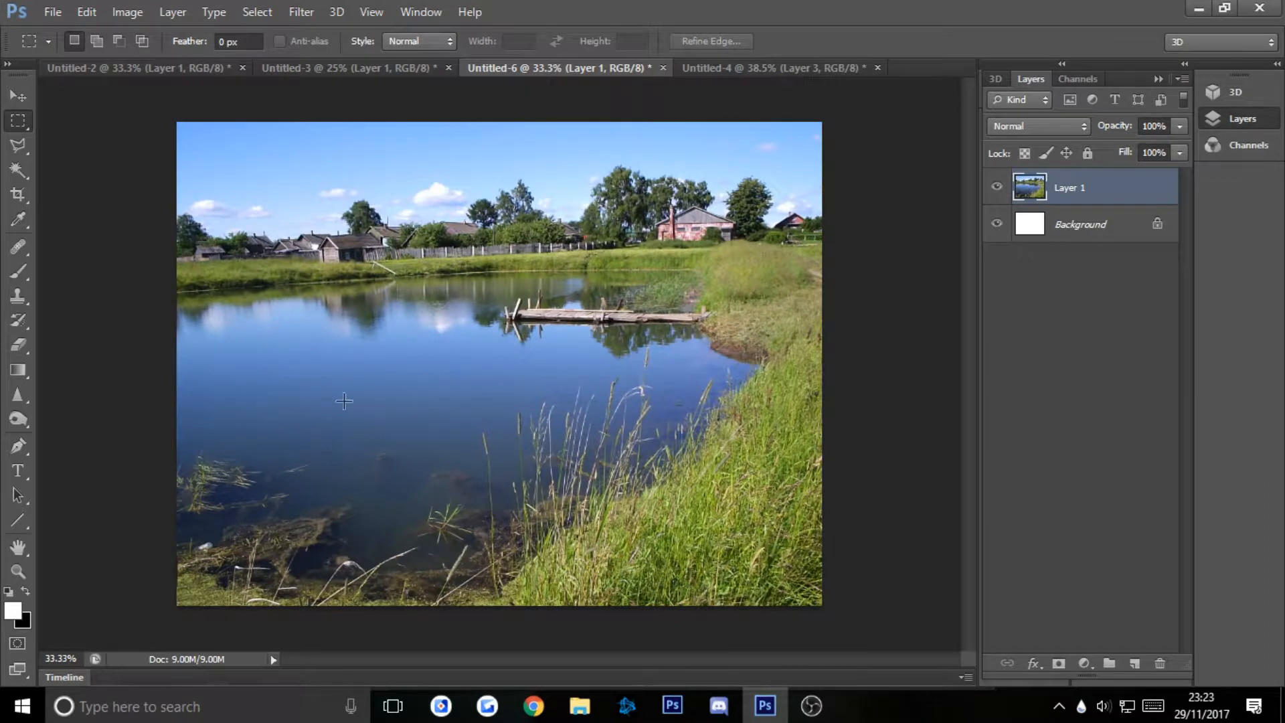
{"action": "left_click", "coordinate": [732, 69]}
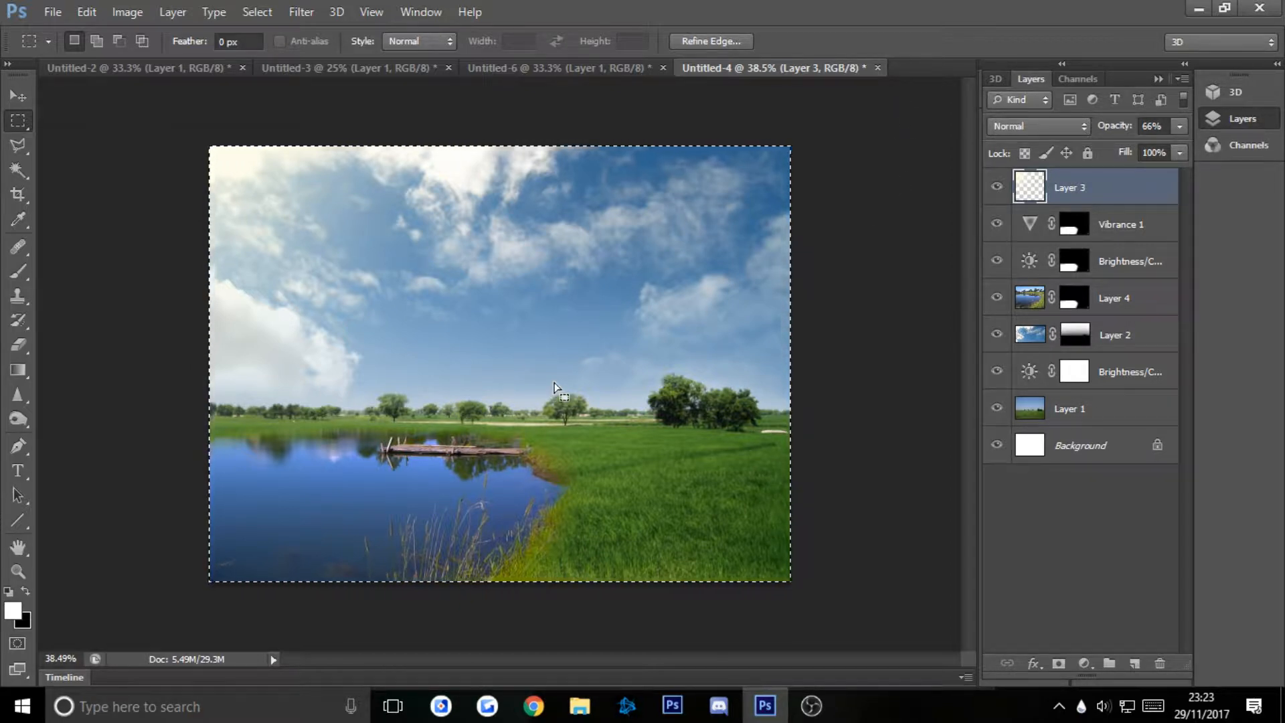
- Copy the whole field photo from Untitled-2 and paste it into a new 1600 × 1200 px document with a white background
{"action": "left_click", "coordinate": [133, 68]}
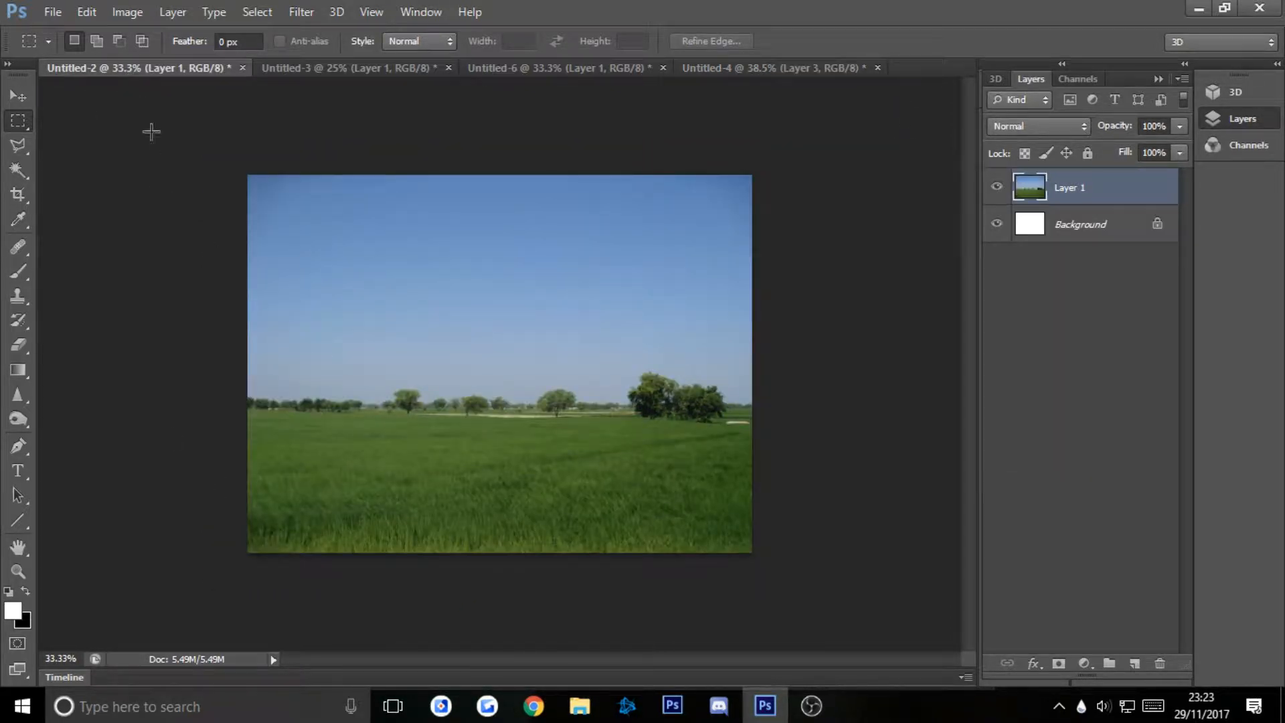
{"action": "left_click_drag", "start_coordinate": [152, 132], "coordinate": [826, 642]}
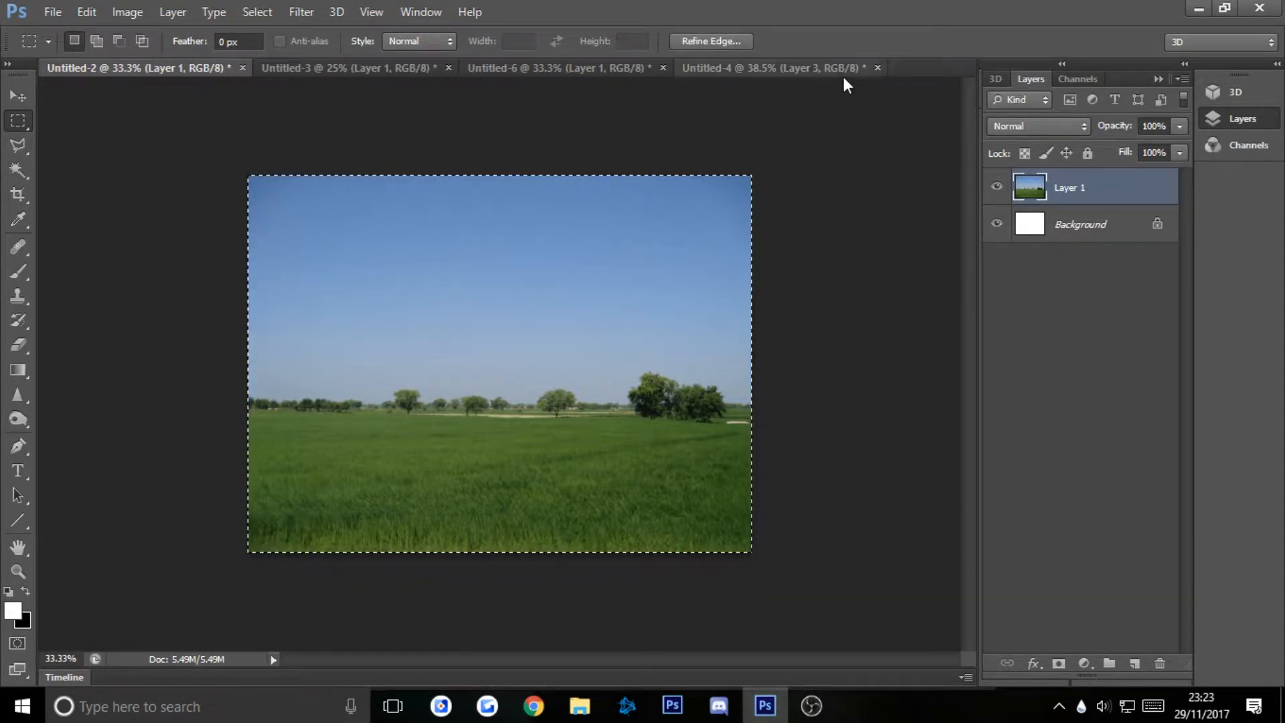
{"action": "key", "text": "ctrl+n"}
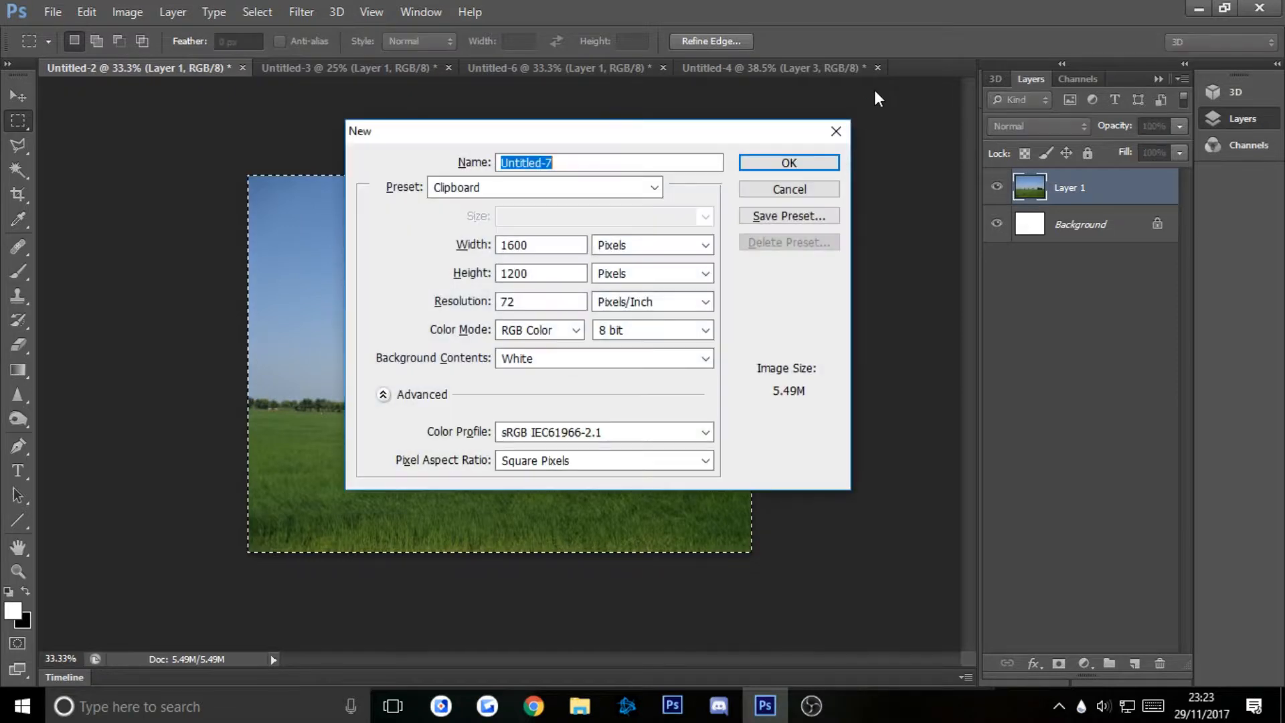
{"action": "key", "text": "Return"}
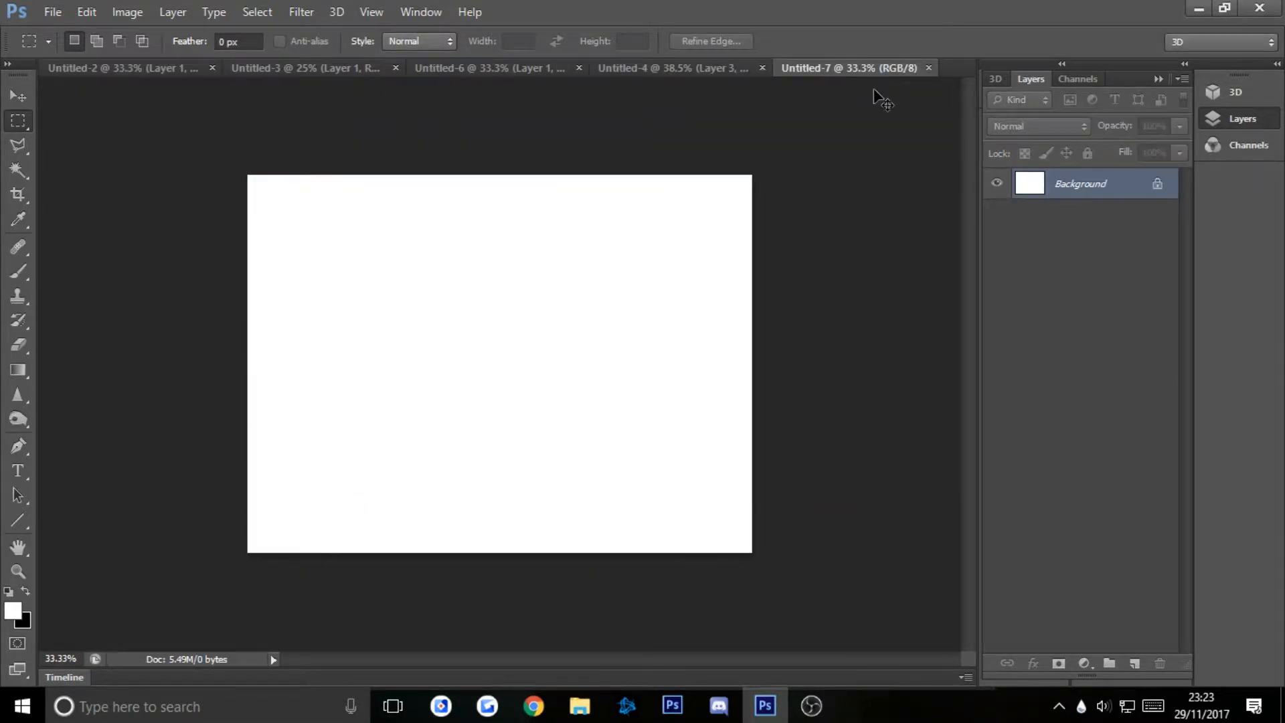
{"action": "key", "text": "ctrl+v"}
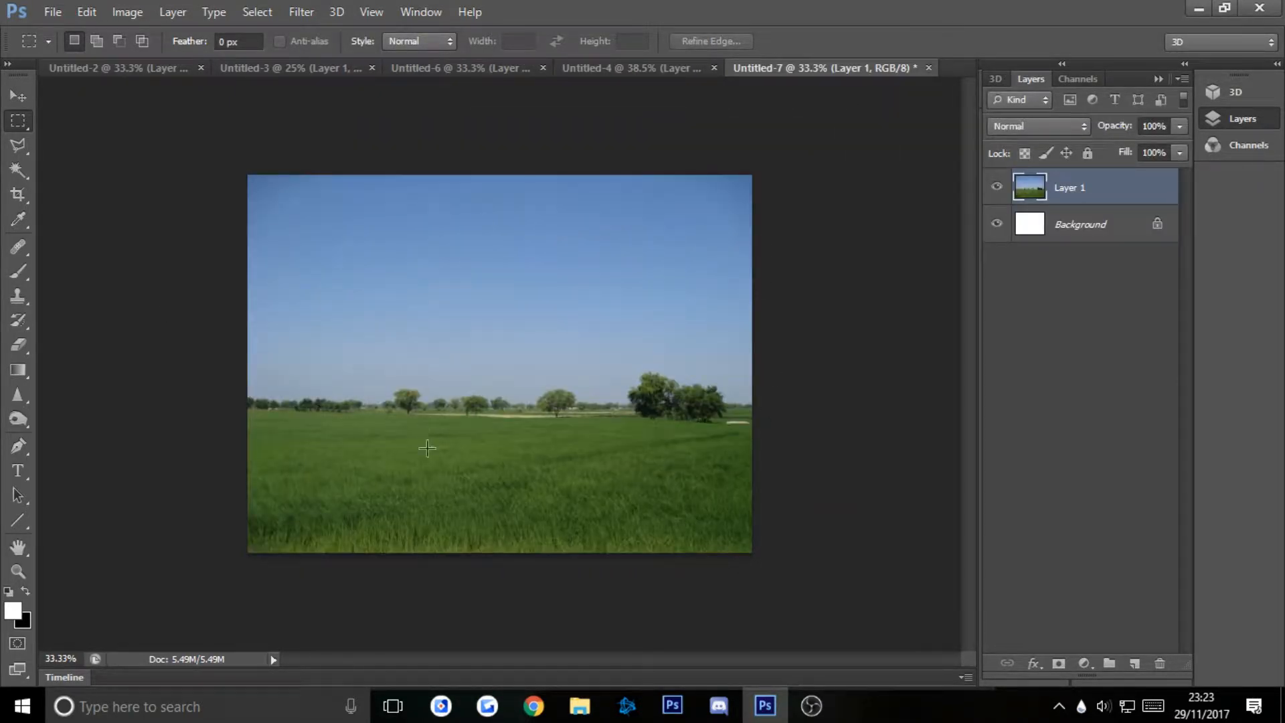
{"action": "left_click_drag", "start_coordinate": [195, 173], "coordinate": [121, 138]}
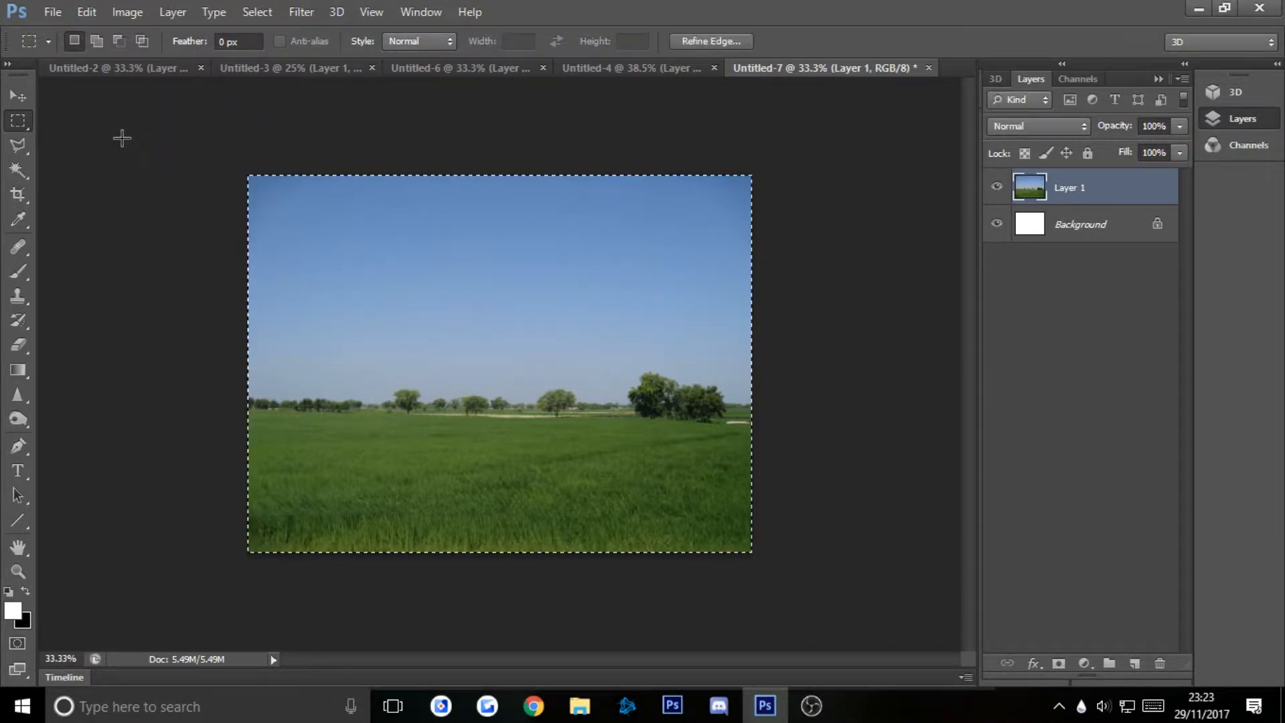
{"action": "left_click", "coordinate": [171, 213]}
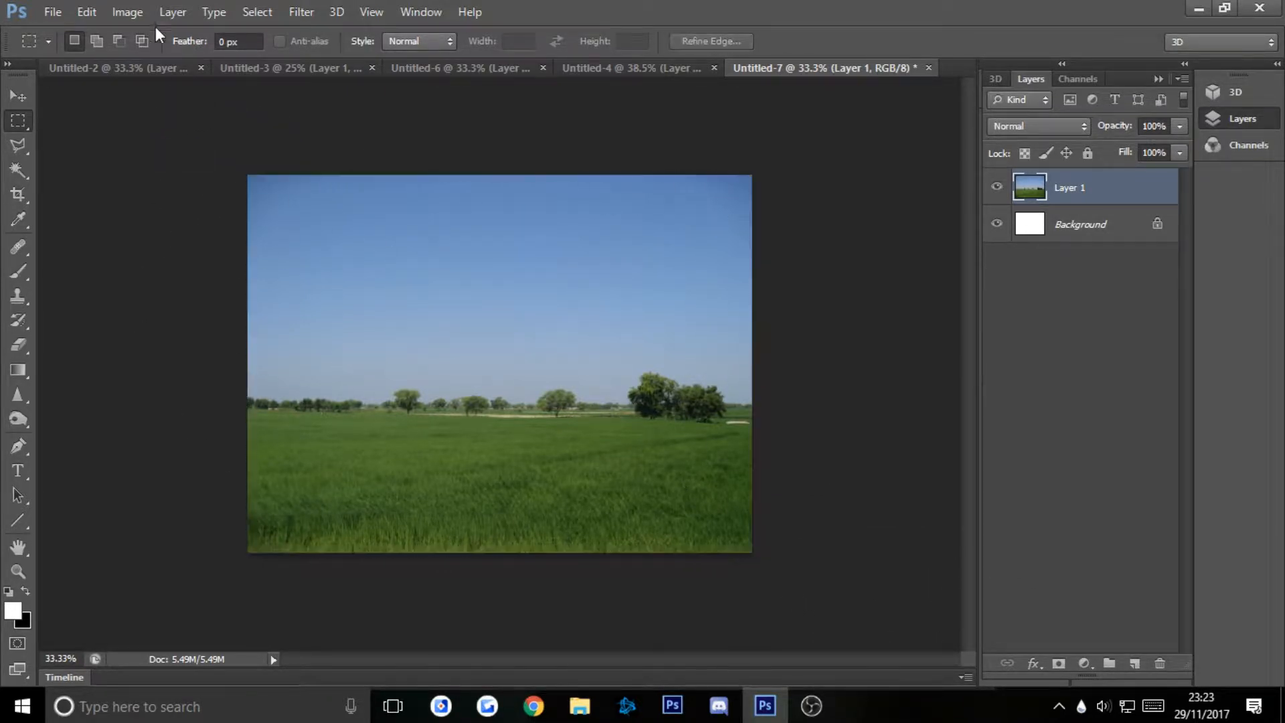
- Copy the cloudy sky photo from Untitled-3 and paste it on a new layer above the field in Untitled-7
{"action": "left_click", "coordinate": [103, 64]}
{"action": "left_click", "coordinate": [289, 69]}
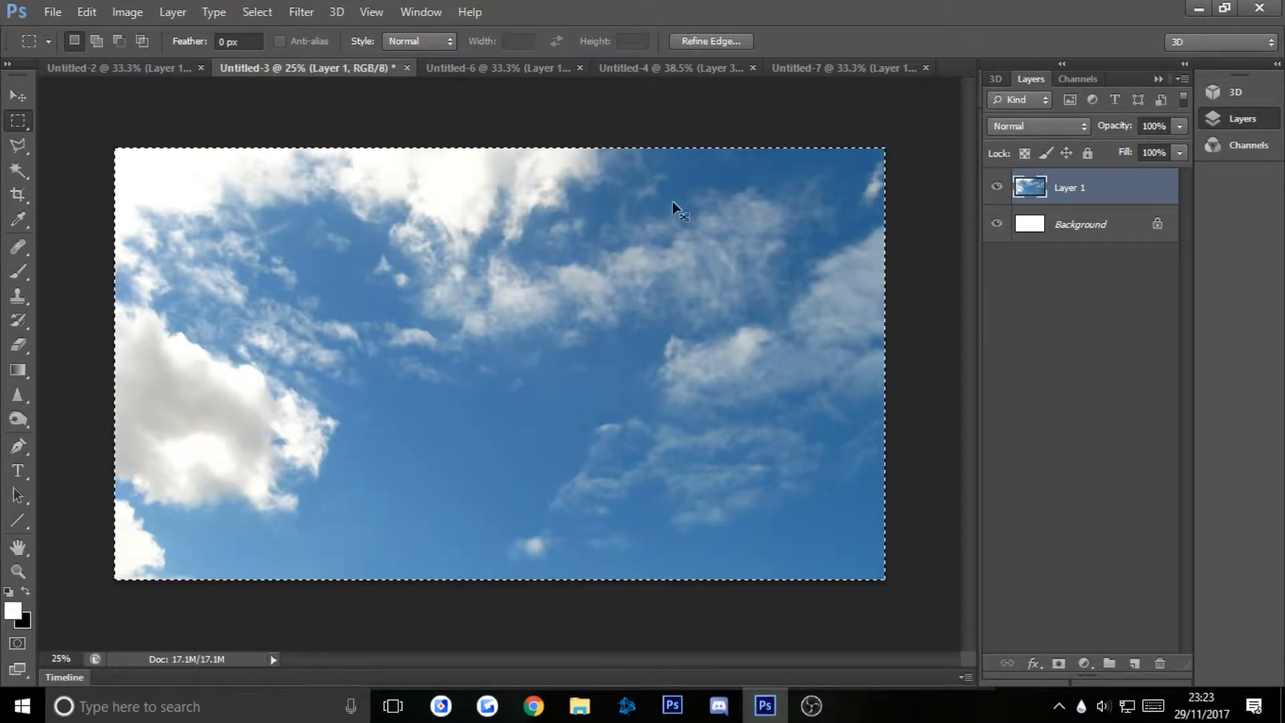
{"action": "left_click", "coordinate": [863, 67]}
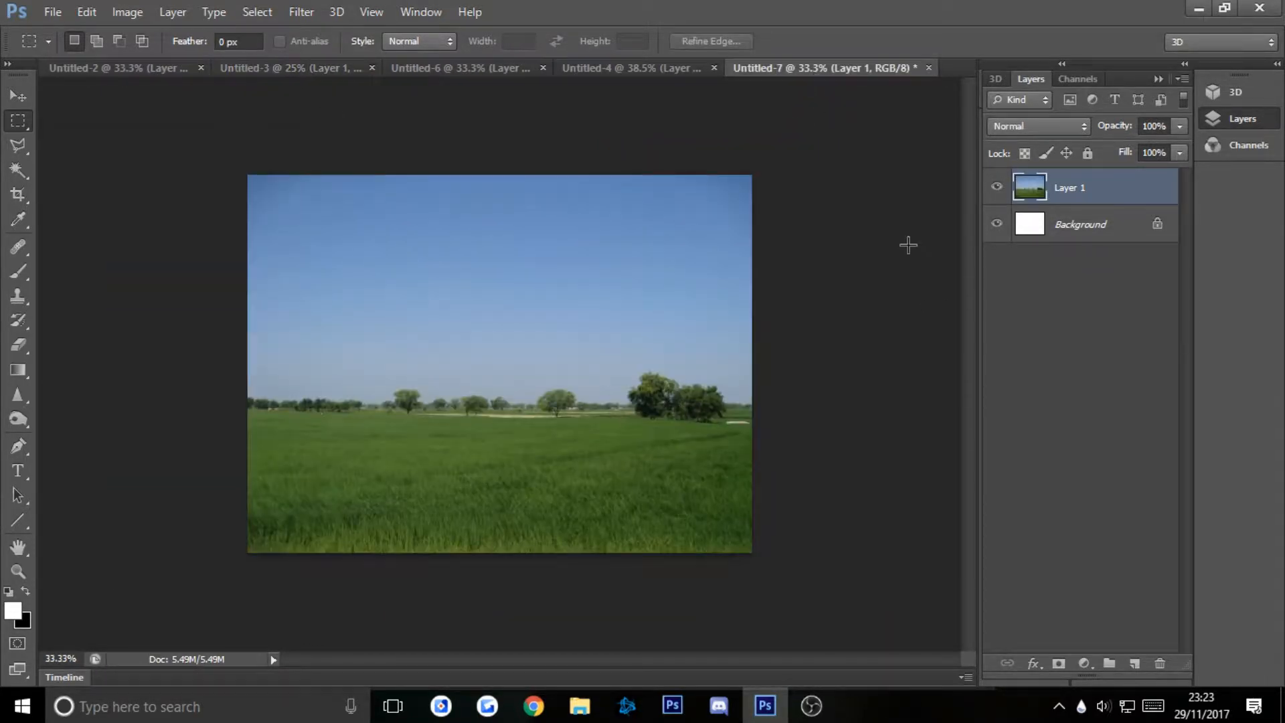
{"action": "left_click", "coordinate": [1135, 664]}
{"action": "key", "text": "ctrl+v"}
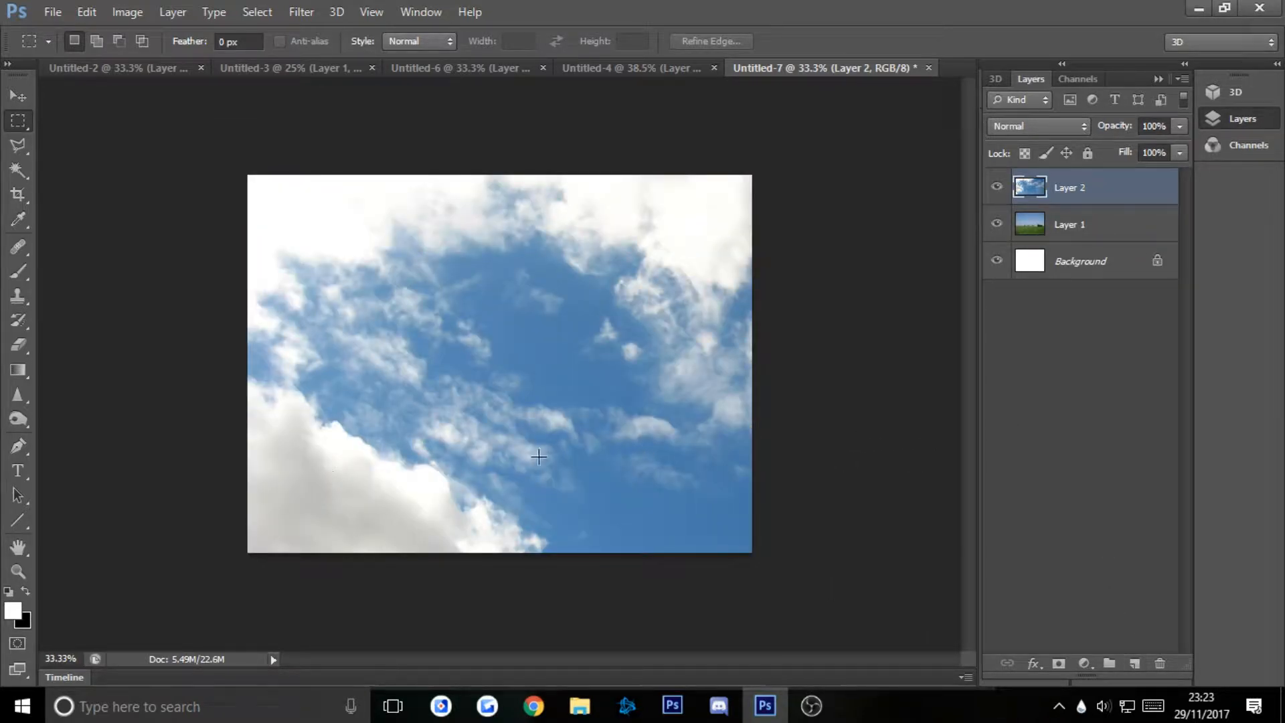
- Scale down and reposition the sky layer so it spans the canvas width, with its lower edge just below the horizon
{"action": "key", "text": "ctrl+t"}
{"action": "left_click_drag", "start_coordinate": [574, 528], "coordinate": [300, 441]}
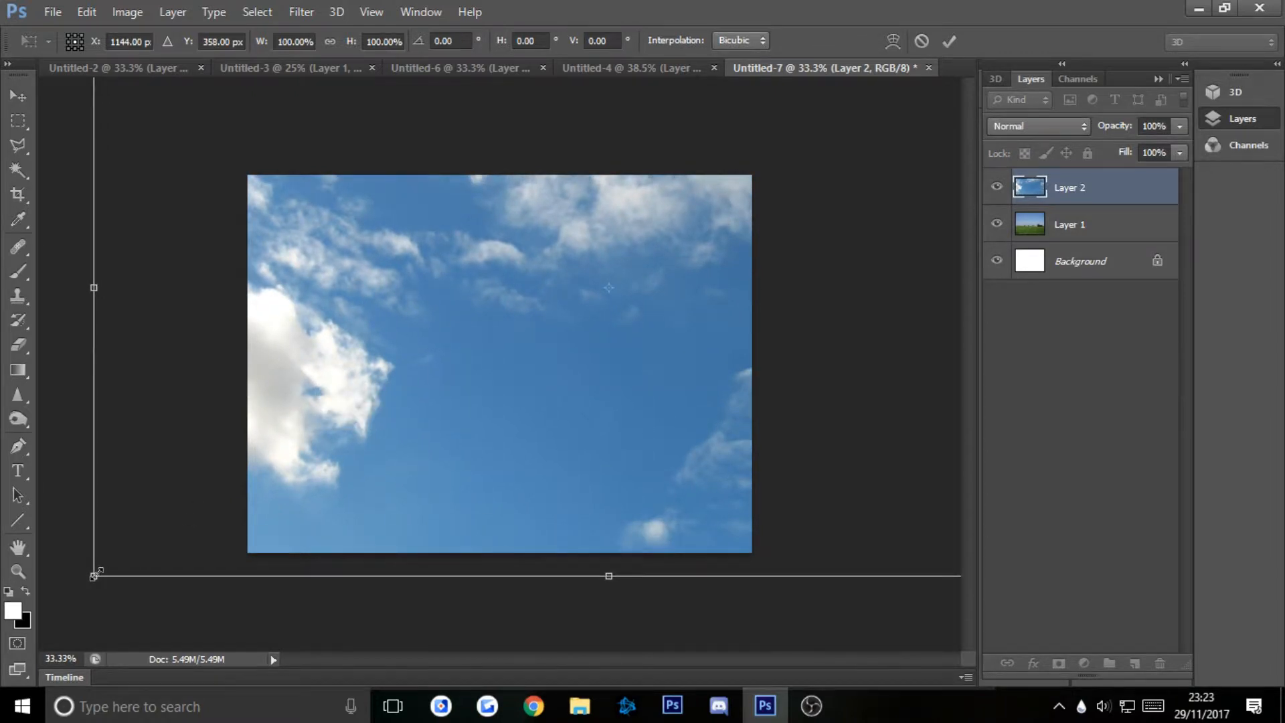
{"action": "left_click_drag", "start_coordinate": [95, 575], "coordinate": [334, 455]}
{"action": "left_click_drag", "start_coordinate": [562, 399], "coordinate": [477, 397]}
{"action": "left_click_drag", "start_coordinate": [208, 447], "coordinate": [322, 398]}
{"action": "left_click_drag", "start_coordinate": [515, 336], "coordinate": [385, 423]}
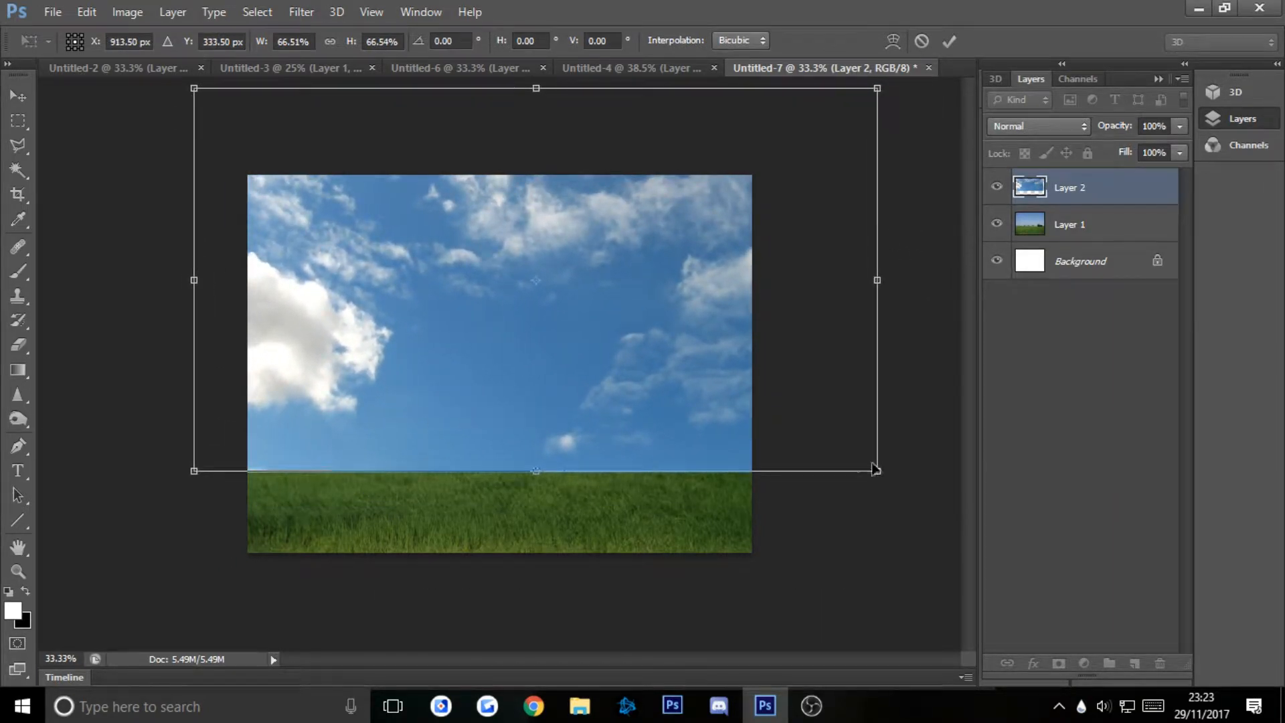
{"action": "left_click_drag", "start_coordinate": [876, 469], "coordinate": [783, 435]}
{"action": "left_click_drag", "start_coordinate": [677, 396], "coordinate": [689, 397]}
{"action": "key", "text": "Return"}
{"action": "key", "text": "m"}
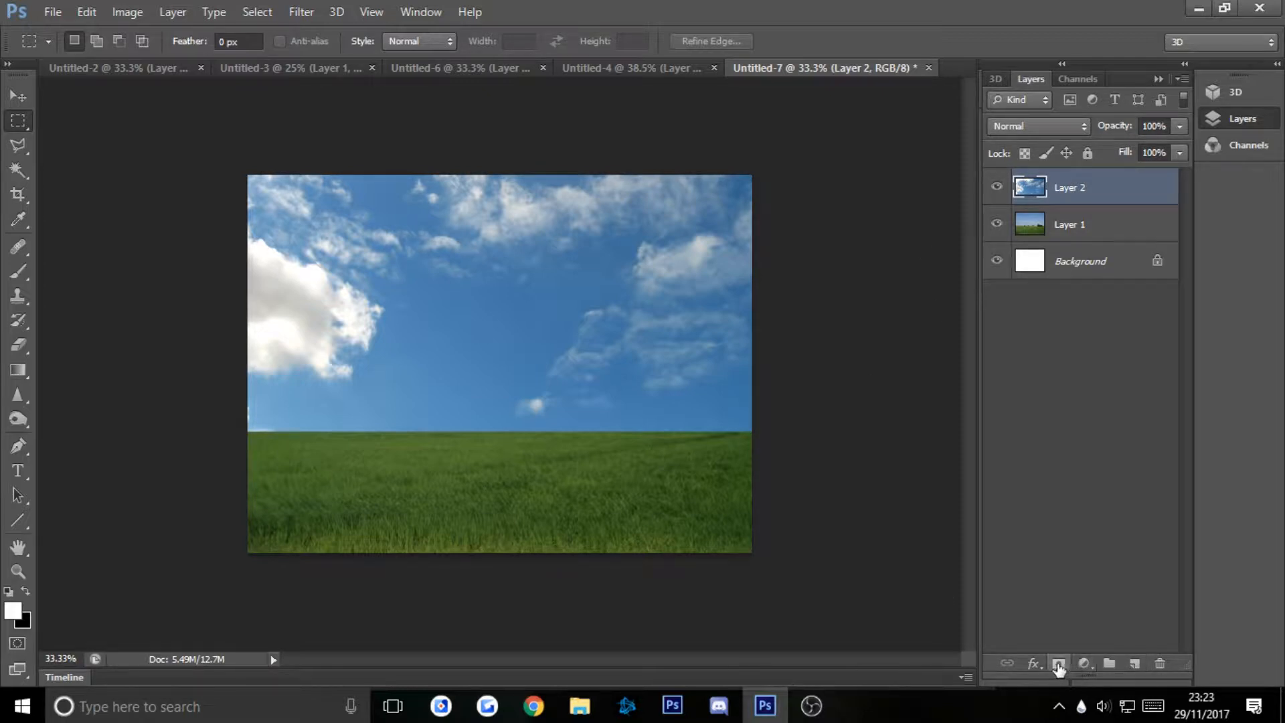
- Add a layer mask to Layer 2 and paint it black along the horizon with a soft brush at 300 px and 400 px
{"action": "left_click", "coordinate": [1058, 664]}
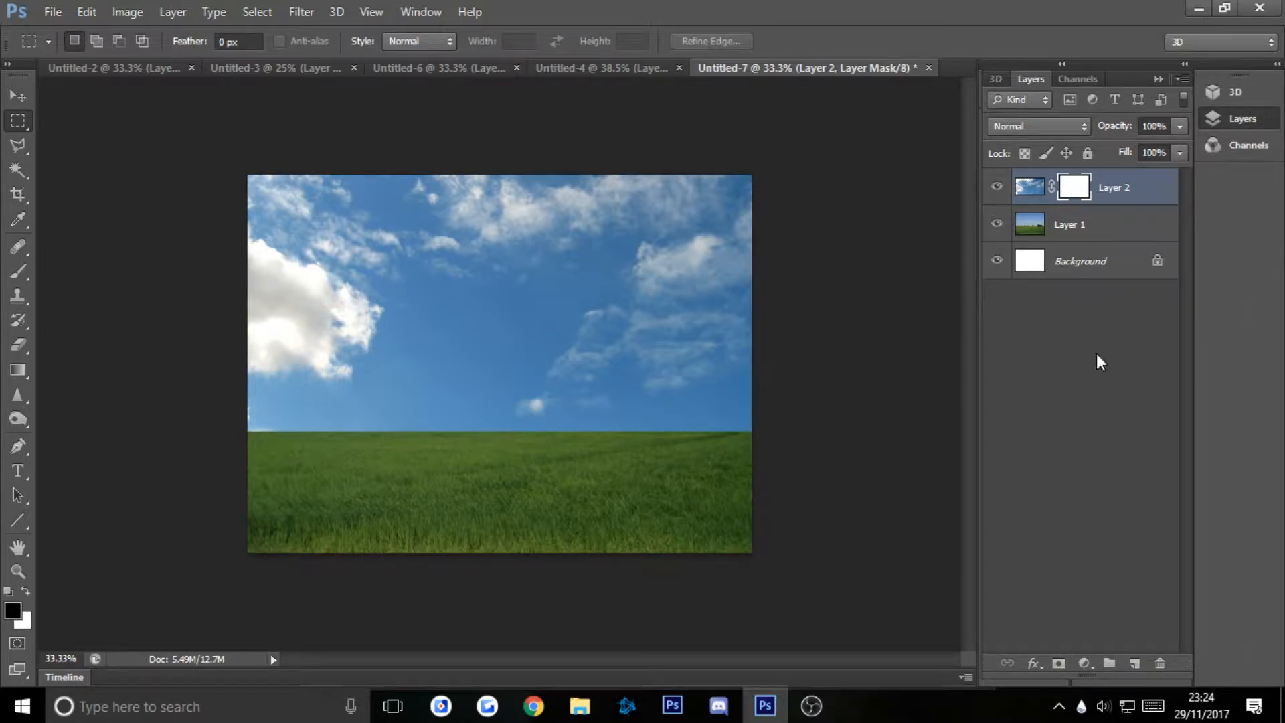
{"action": "key", "text": "b"}
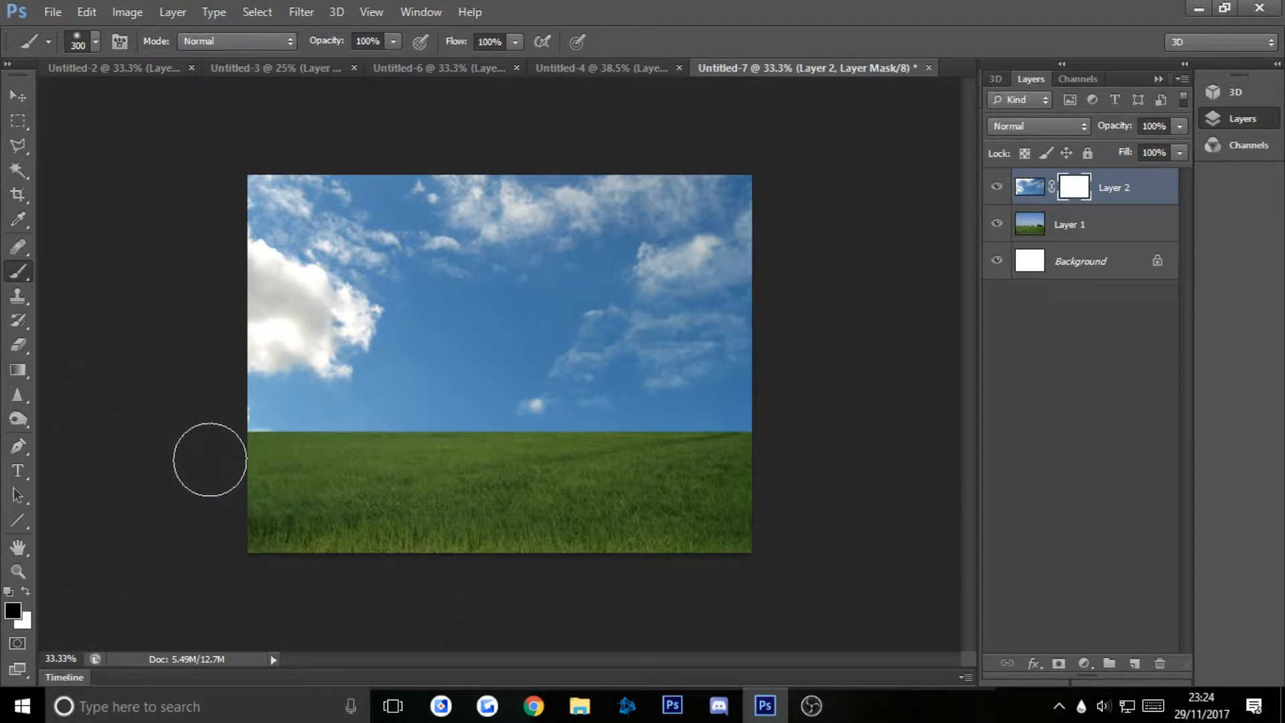
{"action": "mouse_move", "coordinate": [273, 457]}
{"action": "left_mouse_down"}
{"action": "mouse_move", "coordinate": [783, 445]}
{"action": "mouse_move", "coordinate": [104, 441]}
{"action": "mouse_move", "coordinate": [267, 444]}
{"action": "left_mouse_up"}
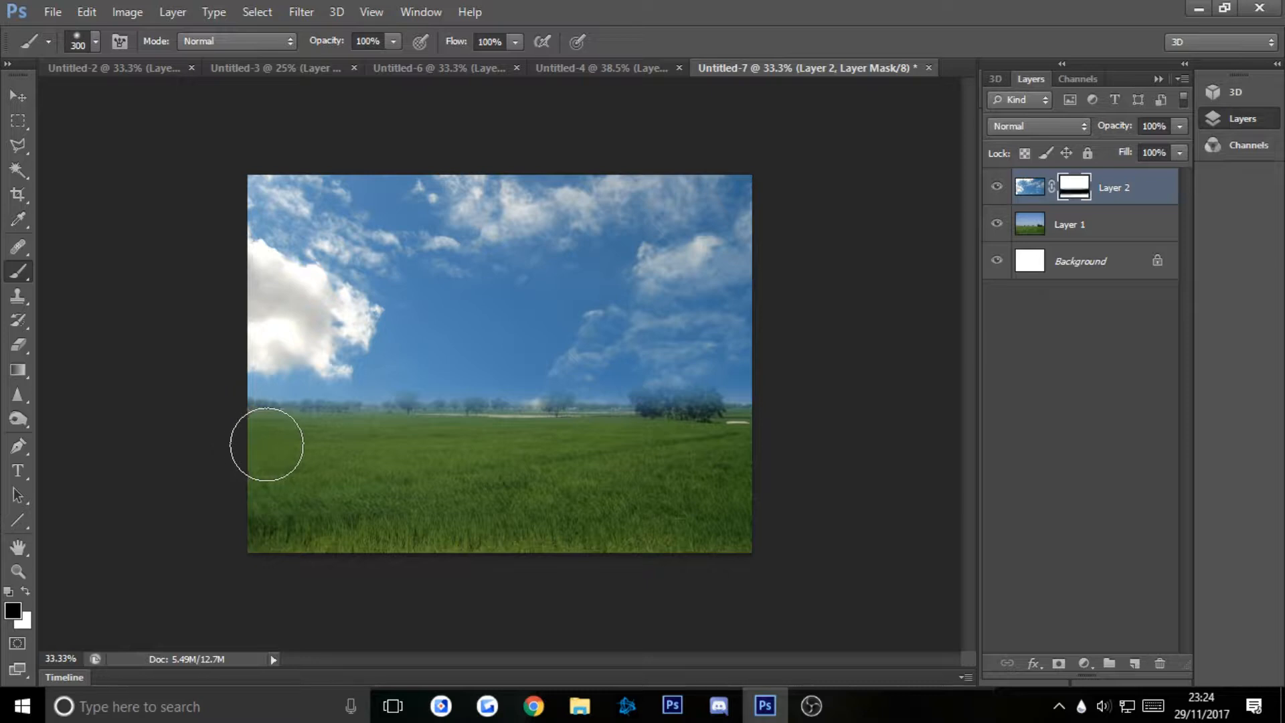
{"action": "key", "text": "bracketright"}
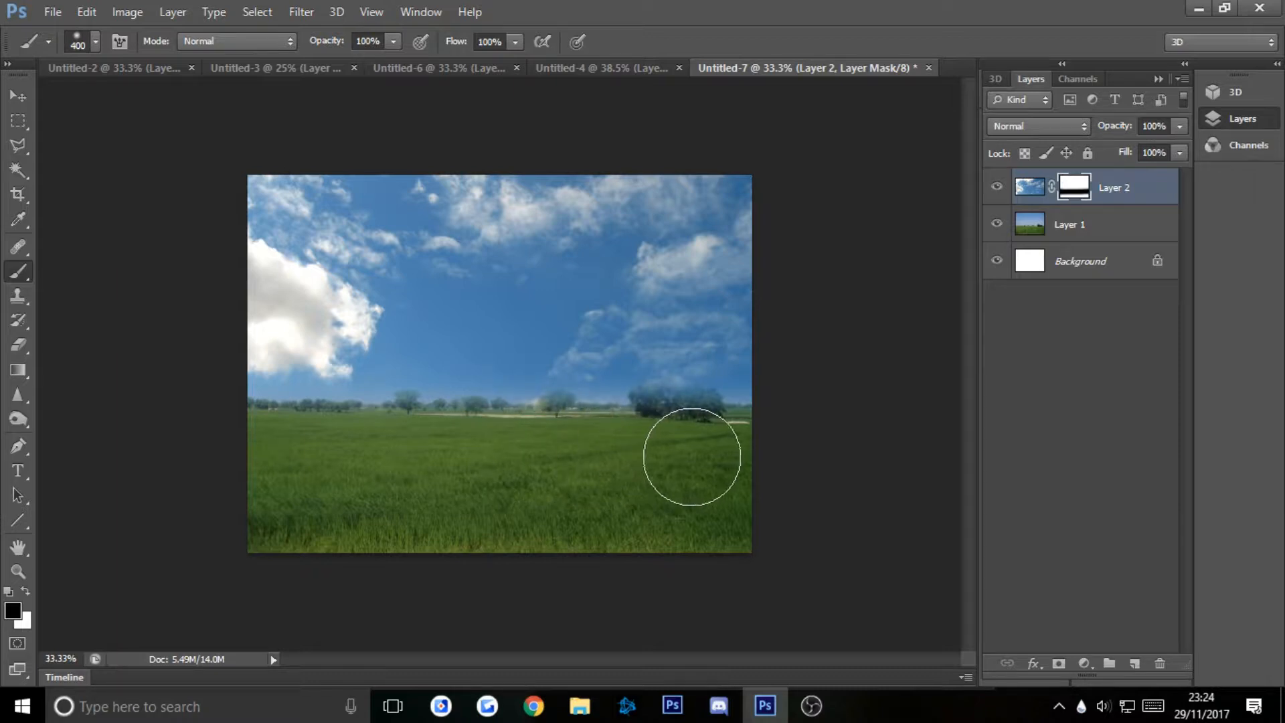
- Paint black on Layer 2's mask over the large tree clump on the horizon, reducing the soft brush to 175 px
{"action": "scroll", "coordinate": [734, 425], "scroll_direction": "up", "scroll_amount": 5}
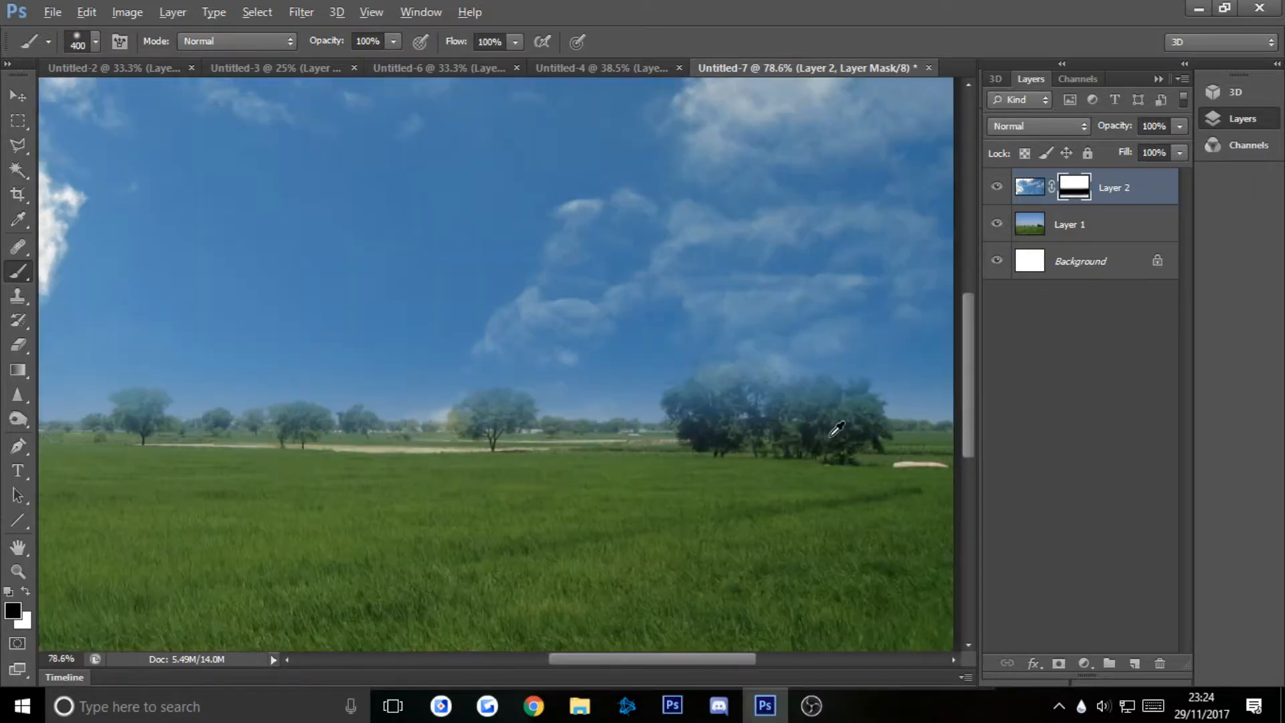
{"action": "scroll", "coordinate": [728, 418], "scroll_direction": "down", "scroll_amount": 4}
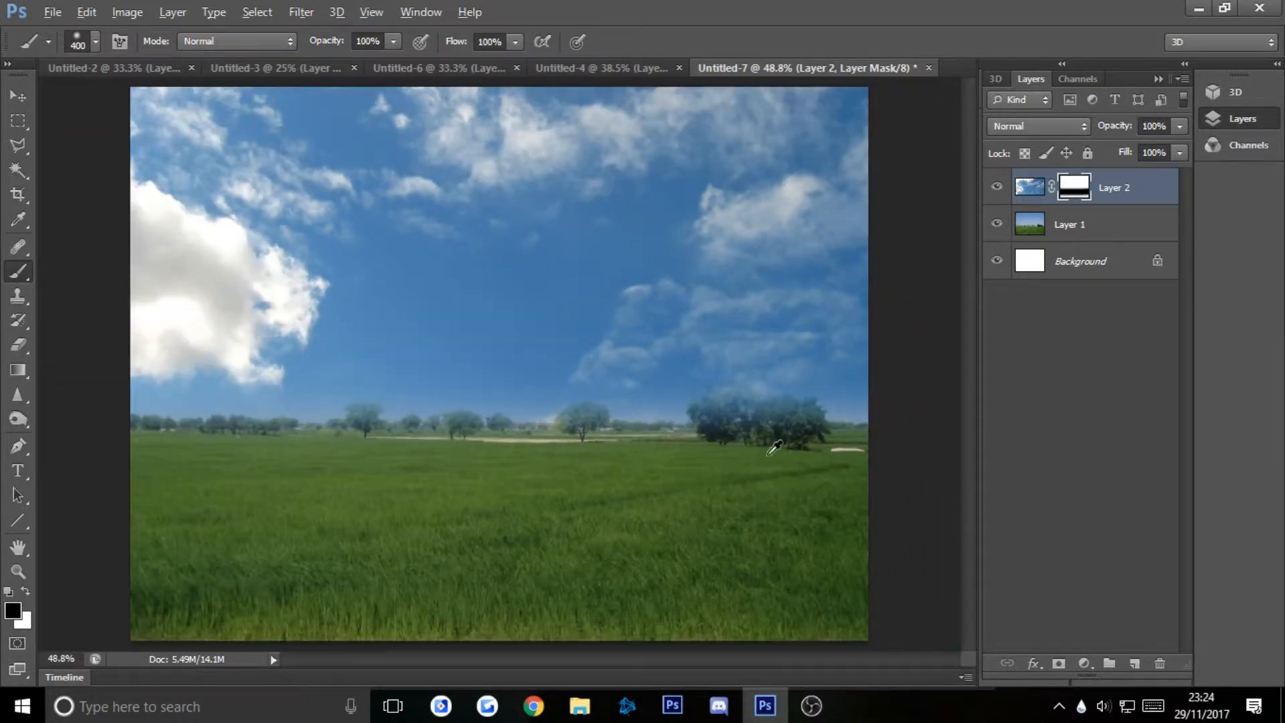
{"action": "key", "text": "bracketleft"}
{"action": "key", "text": "bracketleft"}
{"action": "key", "text": "bracketleft"}
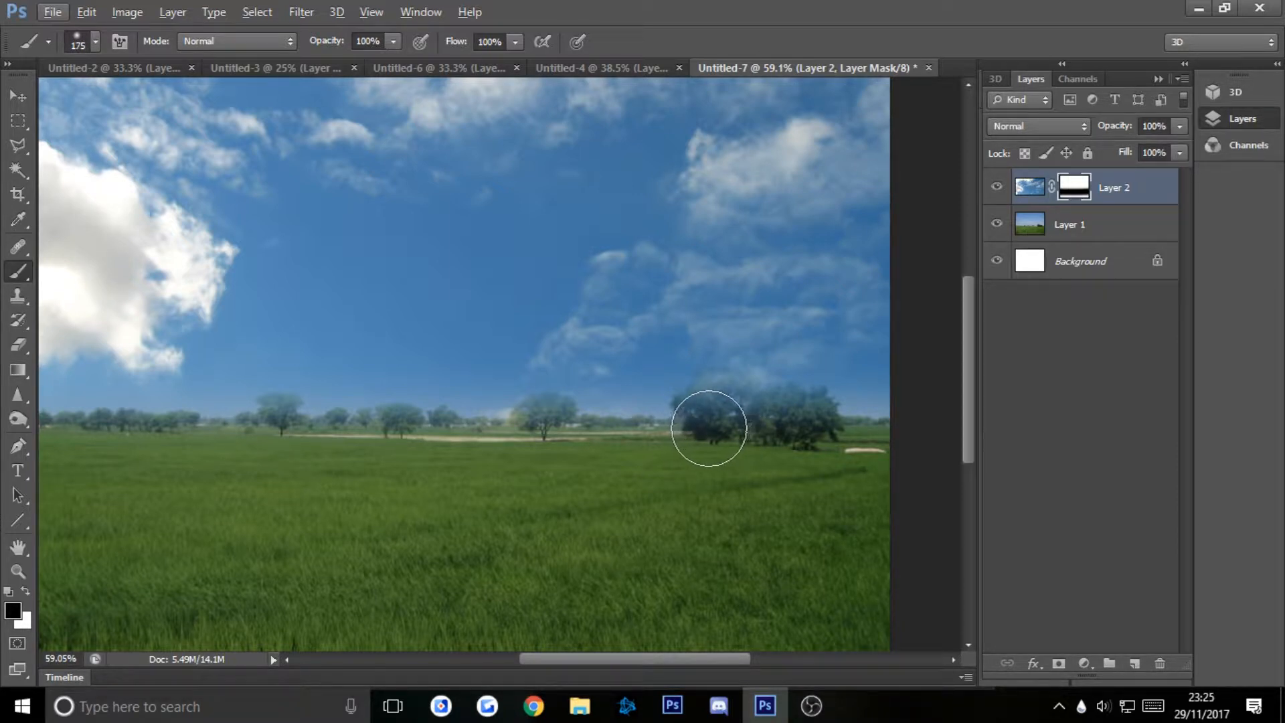
{"action": "mouse_move", "coordinate": [711, 419]}
{"action": "left_mouse_down"}
{"action": "mouse_move", "coordinate": [806, 424]}
{"action": "mouse_move", "coordinate": [728, 410]}
{"action": "mouse_move", "coordinate": [702, 420]}
{"action": "mouse_move", "coordinate": [737, 413]}
{"action": "mouse_move", "coordinate": [727, 447]}
{"action": "mouse_move", "coordinate": [731, 426]}
{"action": "mouse_move", "coordinate": [792, 443]}
{"action": "mouse_move", "coordinate": [738, 422]}
{"action": "left_mouse_up"}
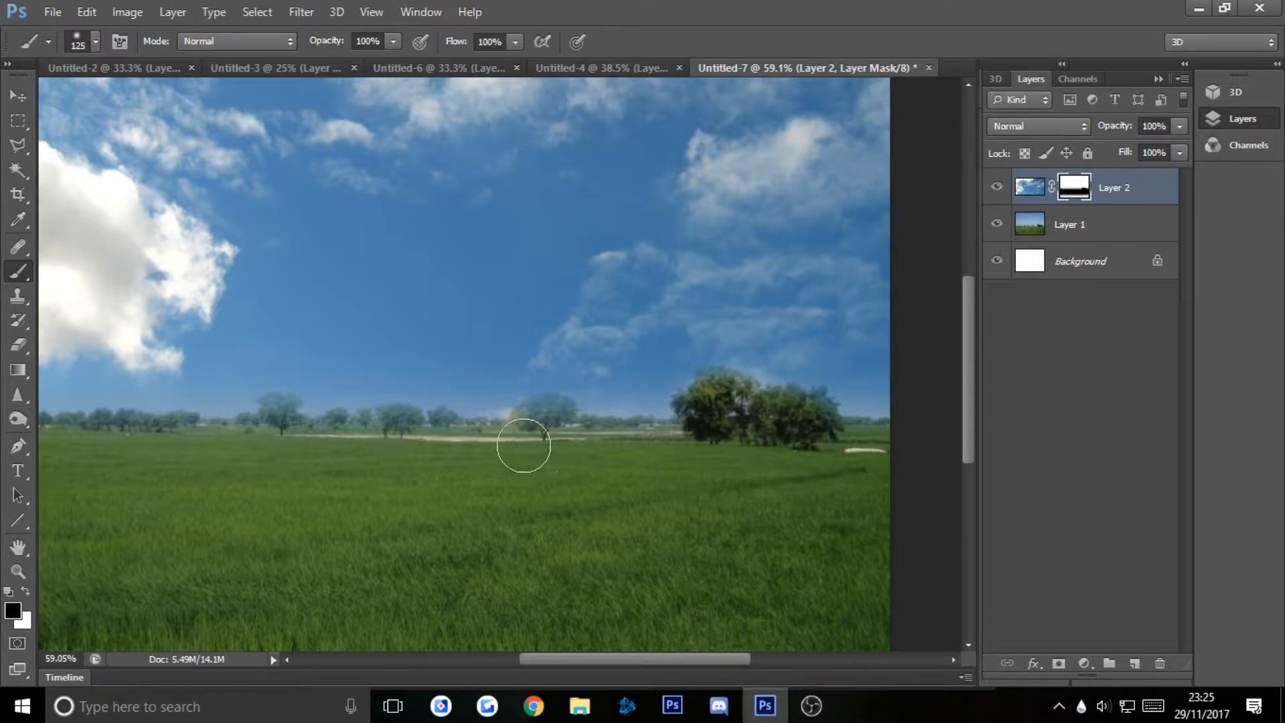
- Paint black on Layer 2's mask over the smaller trees along the horizon with a 125 px brush
{"action": "left_click_drag", "start_coordinate": [523, 445], "coordinate": [547, 426]}
{"action": "left_click_drag", "start_coordinate": [396, 435], "coordinate": [297, 418]}
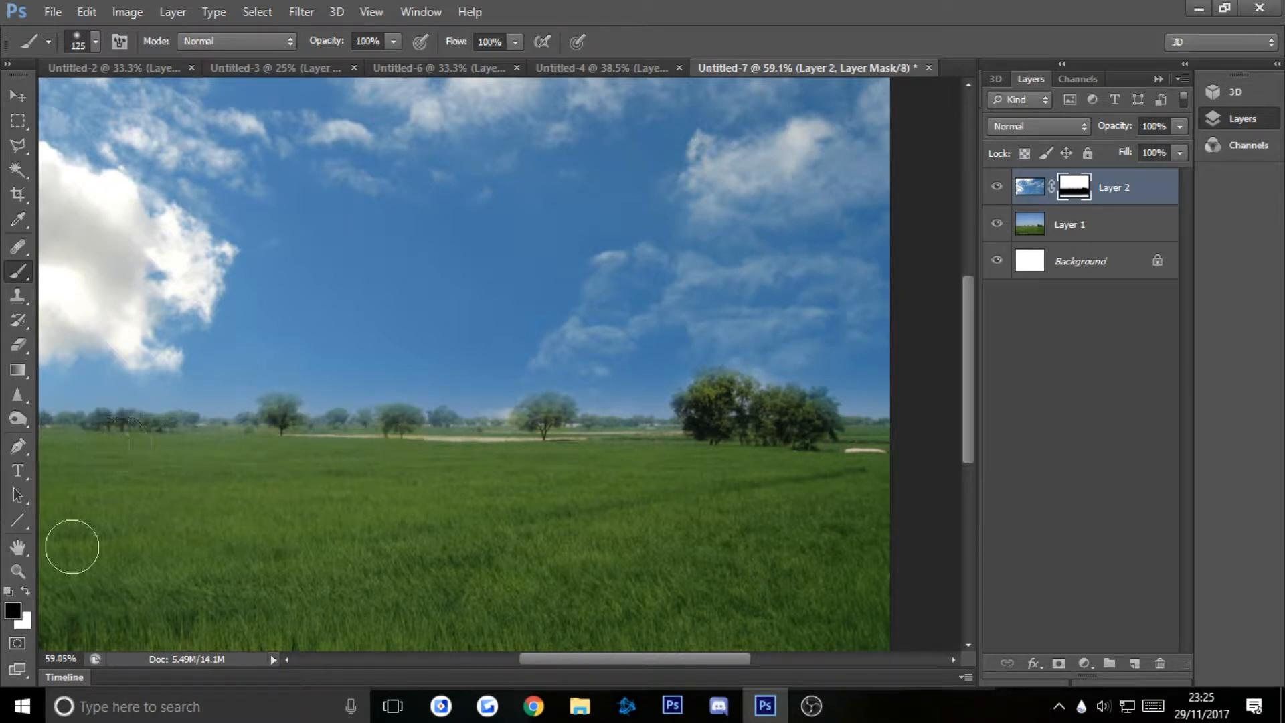
{"action": "left_click_drag", "start_coordinate": [724, 659], "coordinate": [644, 660]}
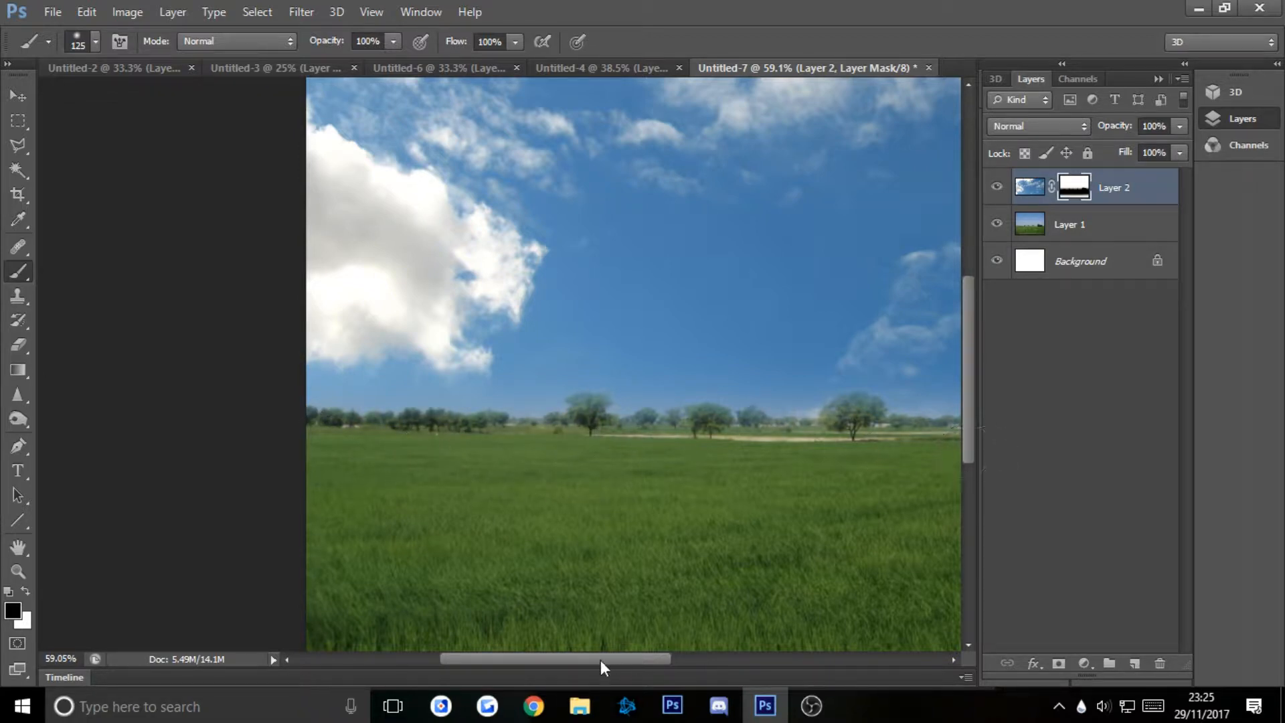
{"action": "left_click_drag", "start_coordinate": [600, 659], "coordinate": [684, 659]}
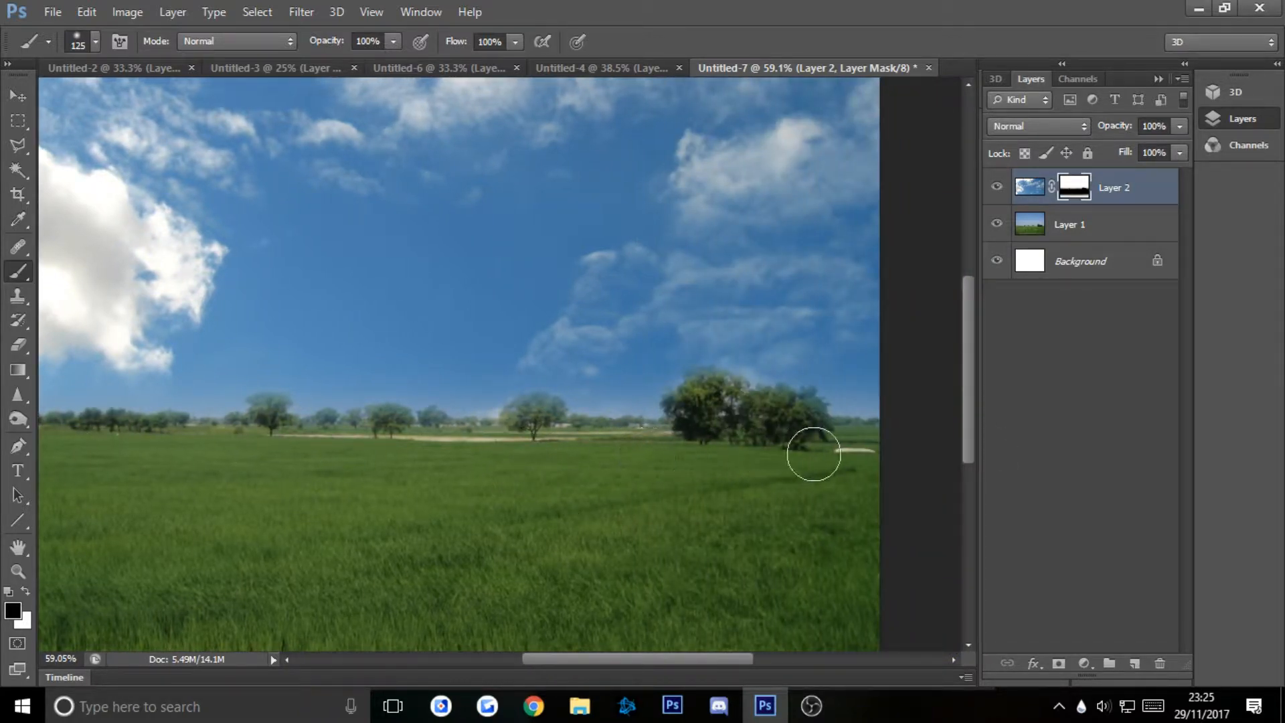
{"action": "scroll", "coordinate": [760, 459], "scroll_direction": "down", "scroll_amount": 4}
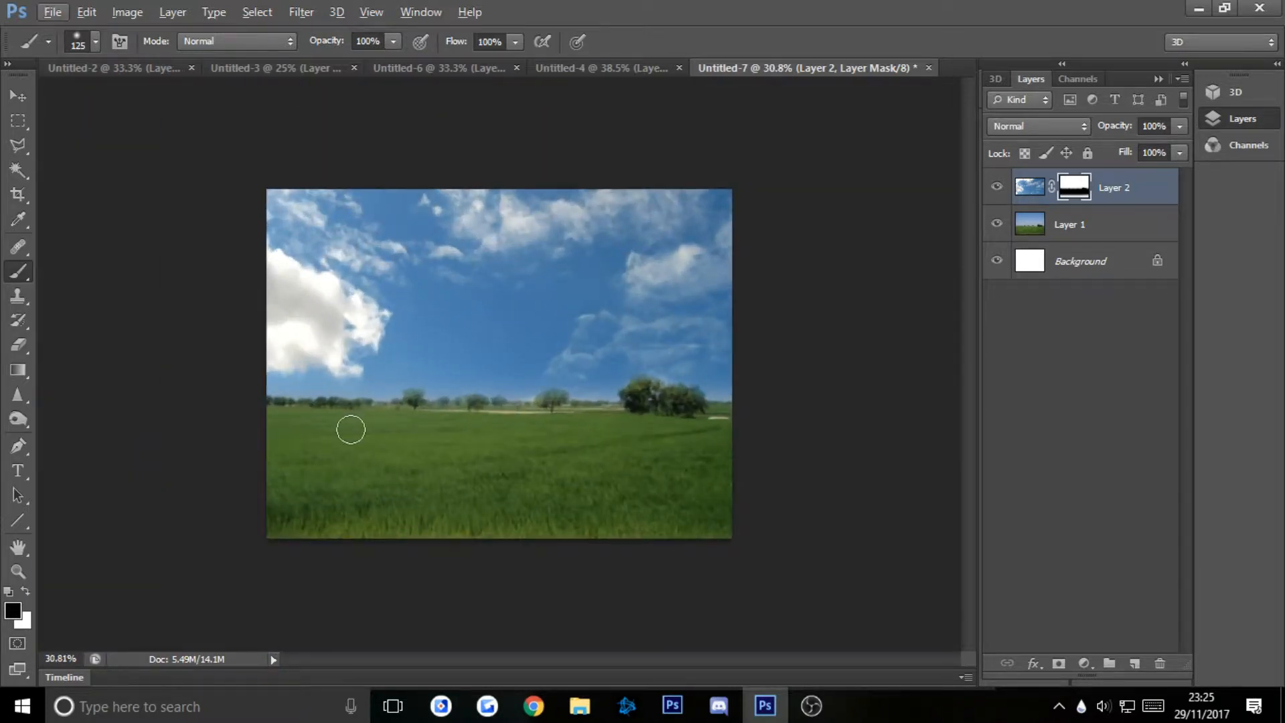
- Paint black on Layer 2's mask along the field's lower edge with a 1600 px soft brush to soften the sky transition
{"action": "key", "text": "bracketright"}
{"action": "key", "text": "bracketright"}
{"action": "key", "text": "bracketright"}
{"action": "key", "text": "bracketright"}
{"action": "key", "text": "bracketright"}
{"action": "key", "text": "bracketright"}
{"action": "key", "text": "bracketright"}
{"action": "key", "text": "bracketright"}
{"action": "key", "text": "bracketright"}
{"action": "key", "text": "bracketright"}
{"action": "key", "text": "bracketright"}
{"action": "key", "text": "bracketright"}
{"action": "key", "text": "bracketright"}
{"action": "key", "text": "bracketright"}
{"action": "key", "text": "bracketright"}
{"action": "key", "text": "bracketright"}
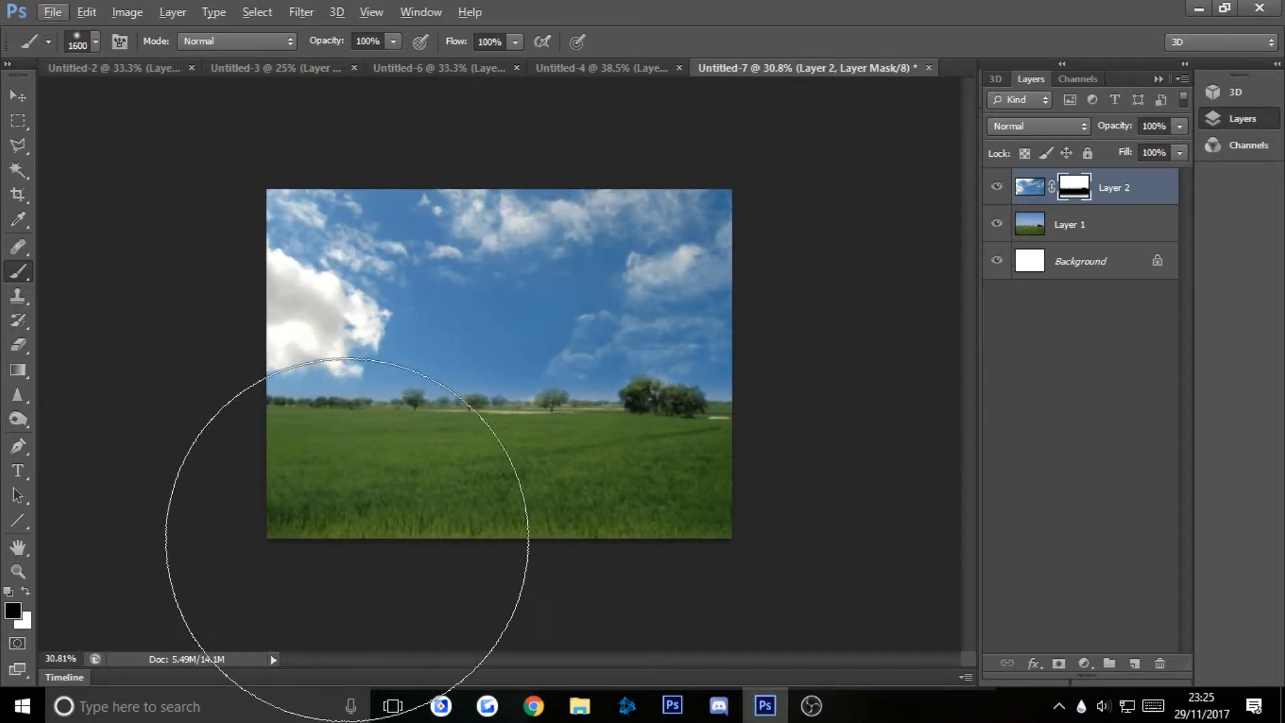
{"action": "left_click", "coordinate": [96, 42]}
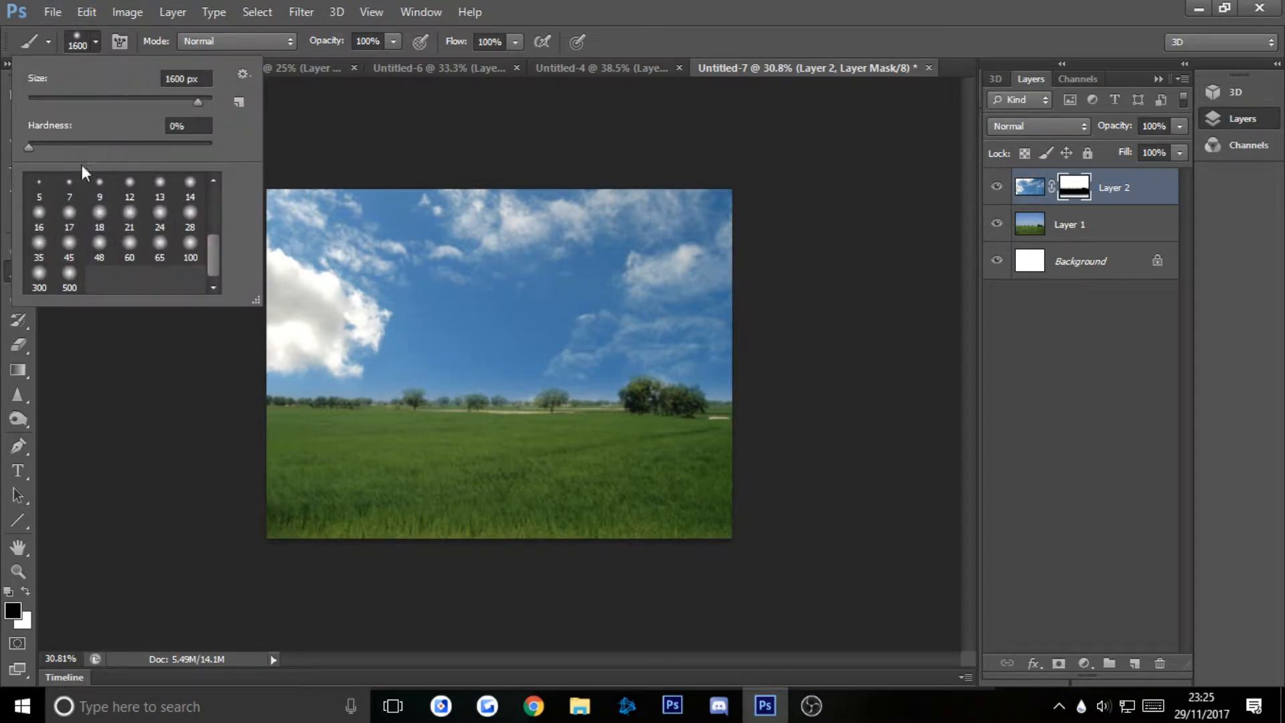
{"action": "left_click", "coordinate": [91, 48]}
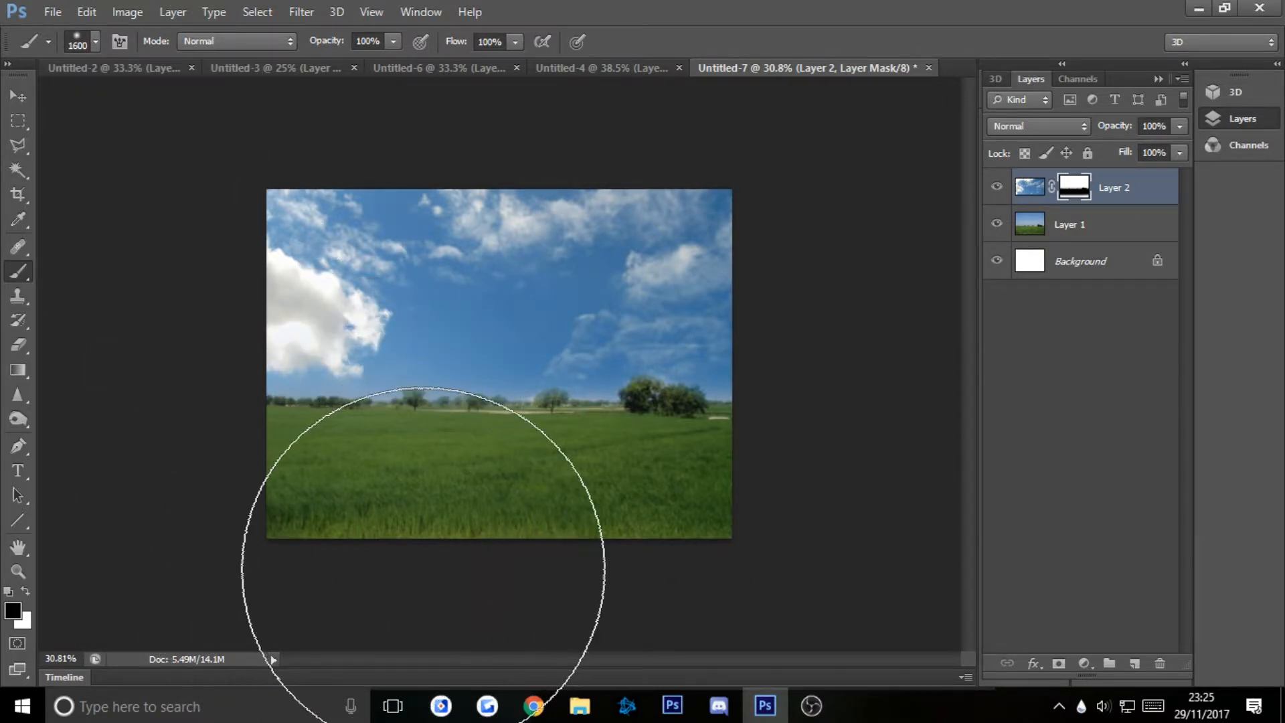
{"action": "left_click_drag", "start_coordinate": [626, 563], "coordinate": [870, 551]}
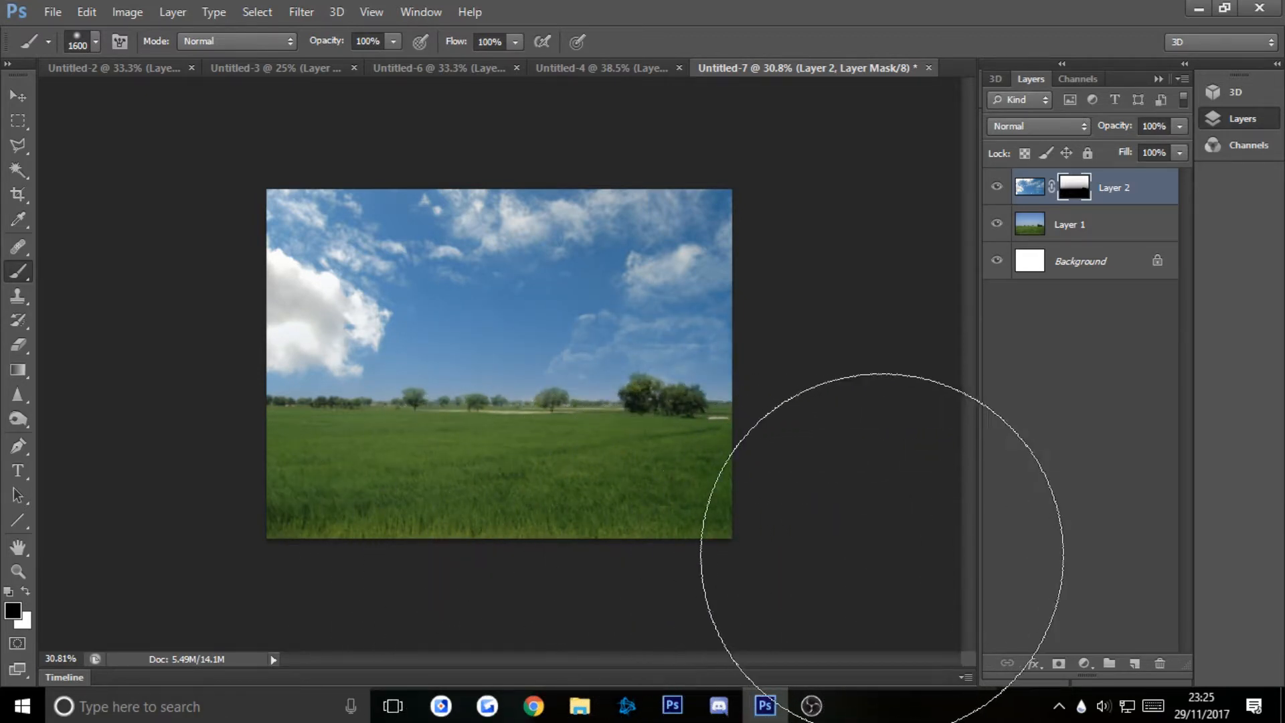
- Copy the whole lake photo from Untitled-6 and paste it onto a new layer in Untitled-7
{"action": "left_click", "coordinate": [18, 121]}
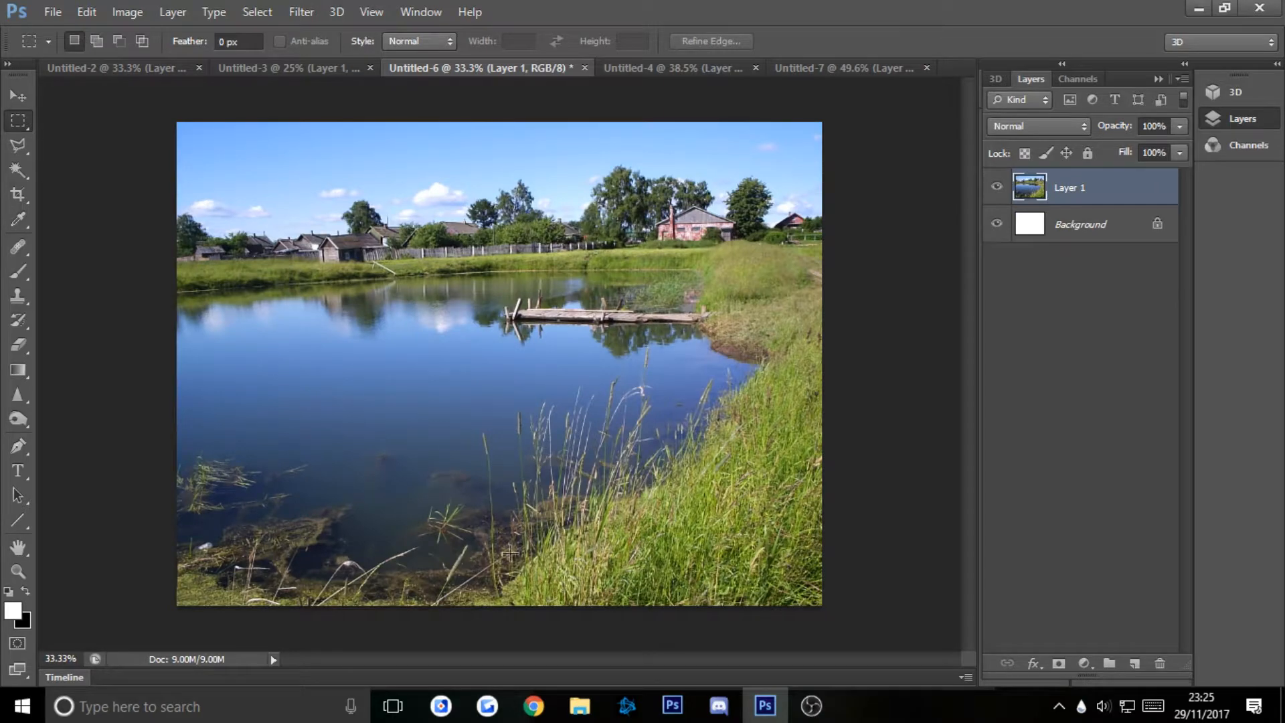
{"action": "left_click_drag", "start_coordinate": [150, 103], "coordinate": [970, 655]}
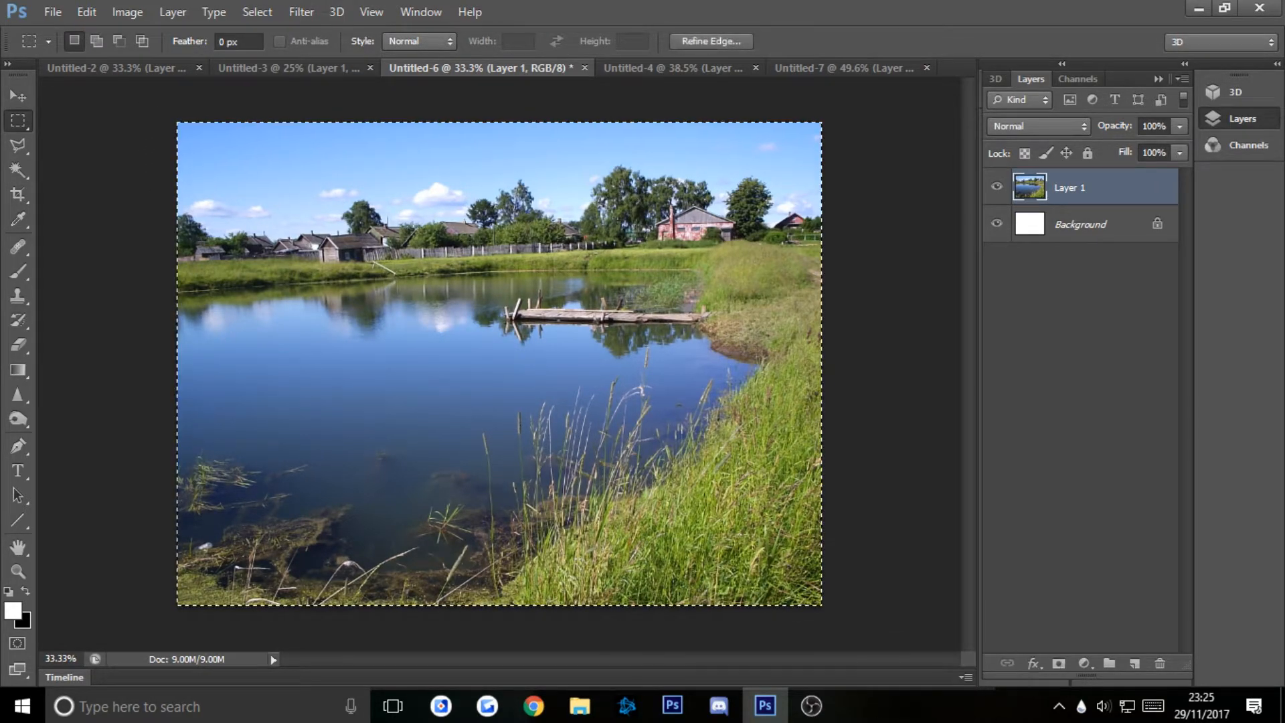
{"action": "left_click", "coordinate": [845, 67]}
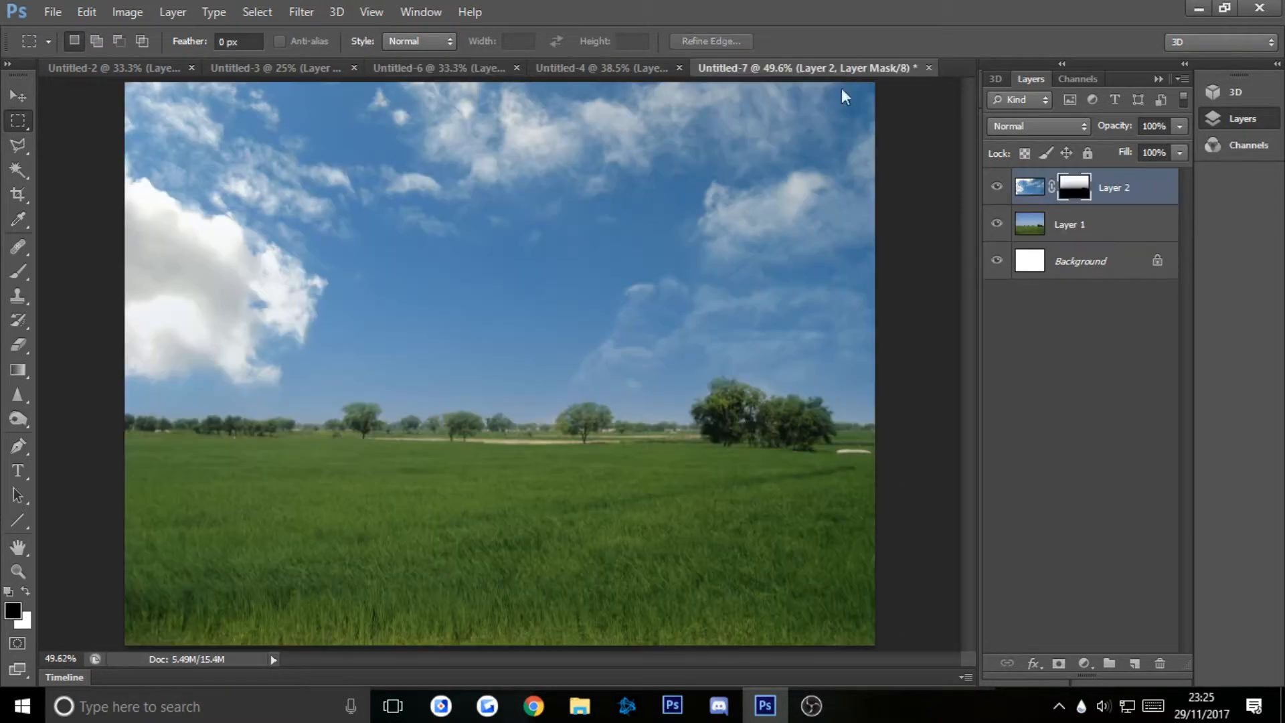
{"action": "left_click", "coordinate": [1139, 662]}
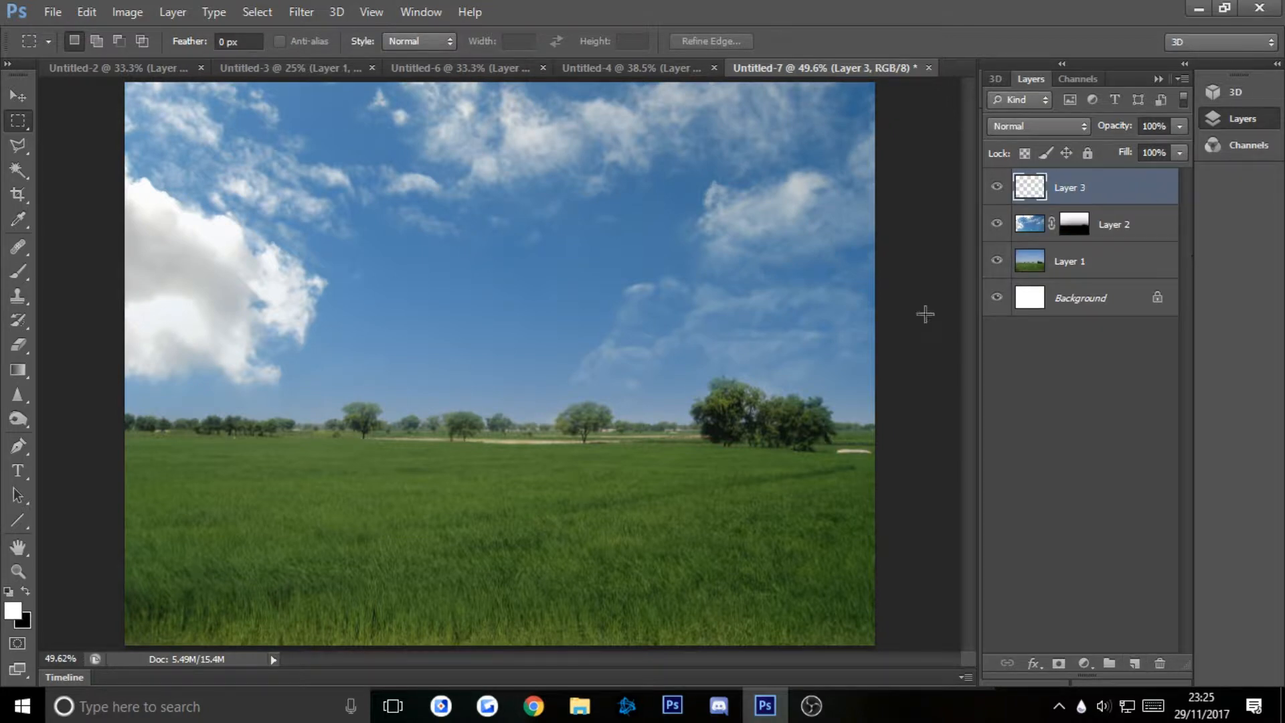
{"action": "scroll", "coordinate": [388, 524], "scroll_direction": "down", "scroll_amount": 4}
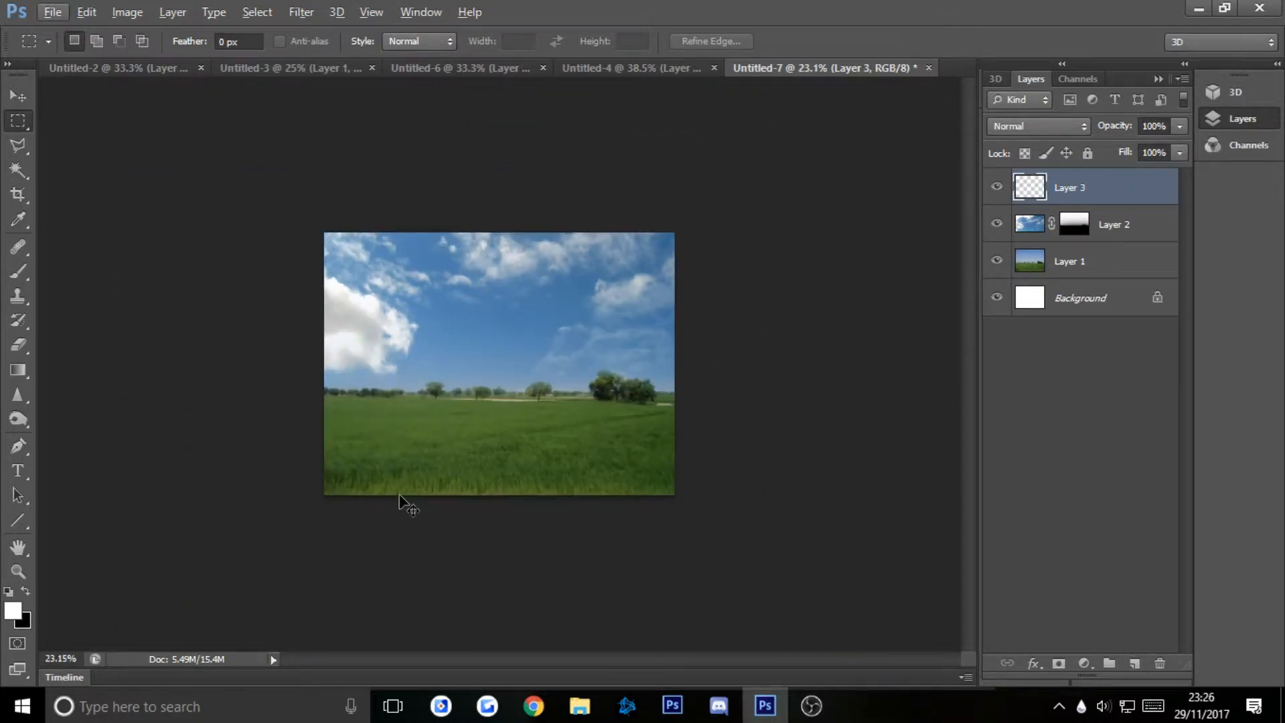
{"action": "key", "text": "ctrl+v"}
- Scale the lake layer to about 79% and position it over the lower-left part of the canvas
{"action": "key", "text": "ctrl+t"}
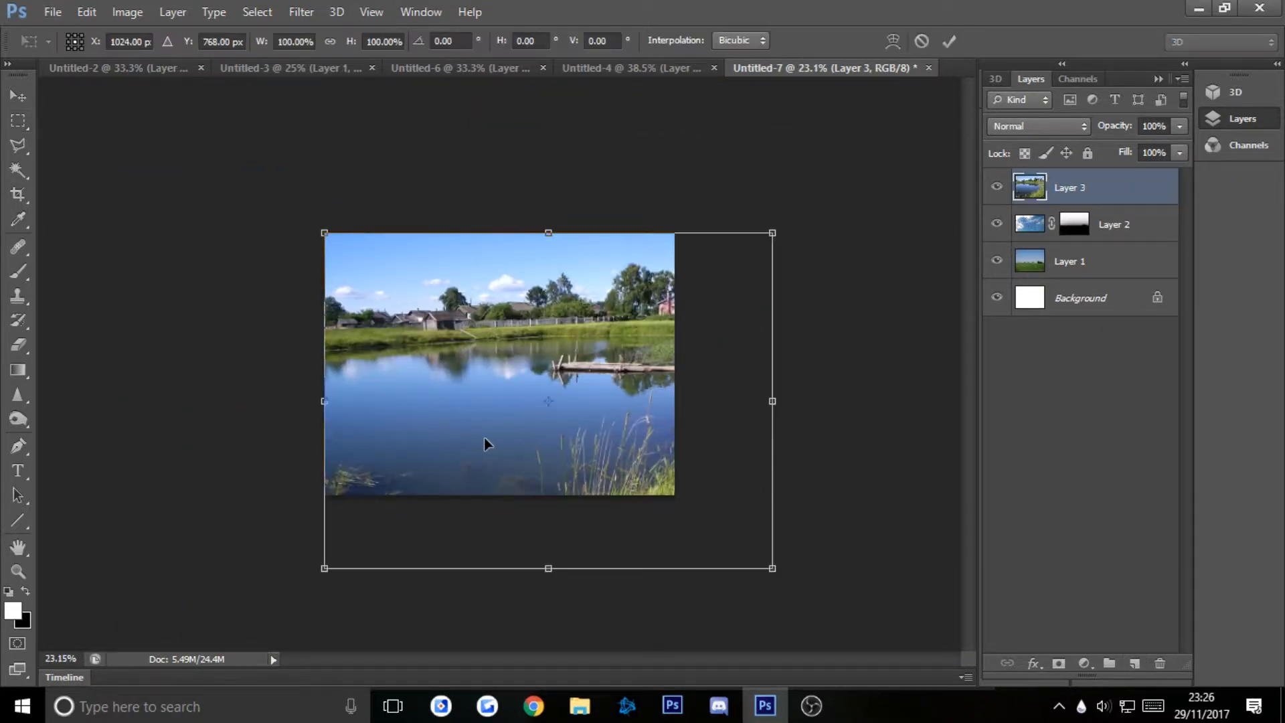
{"action": "left_click_drag", "start_coordinate": [488, 442], "coordinate": [443, 475]}
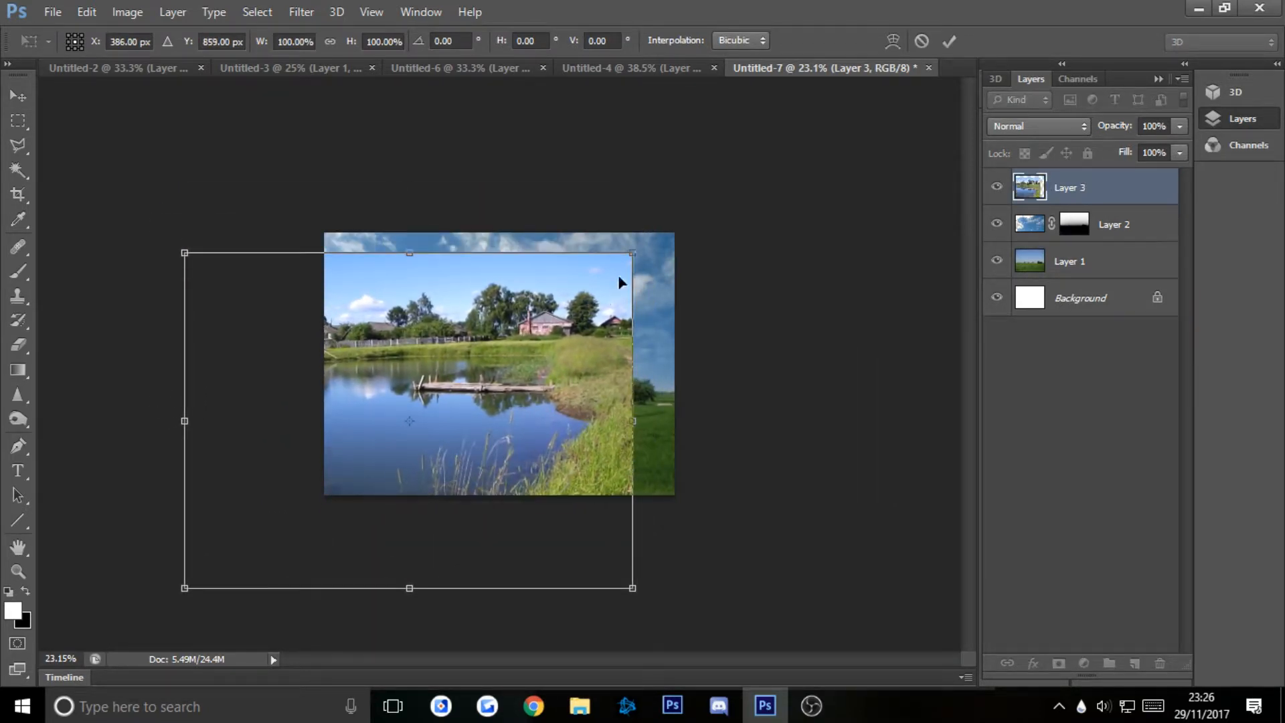
{"action": "left_click_drag", "start_coordinate": [633, 252], "coordinate": [536, 321]}
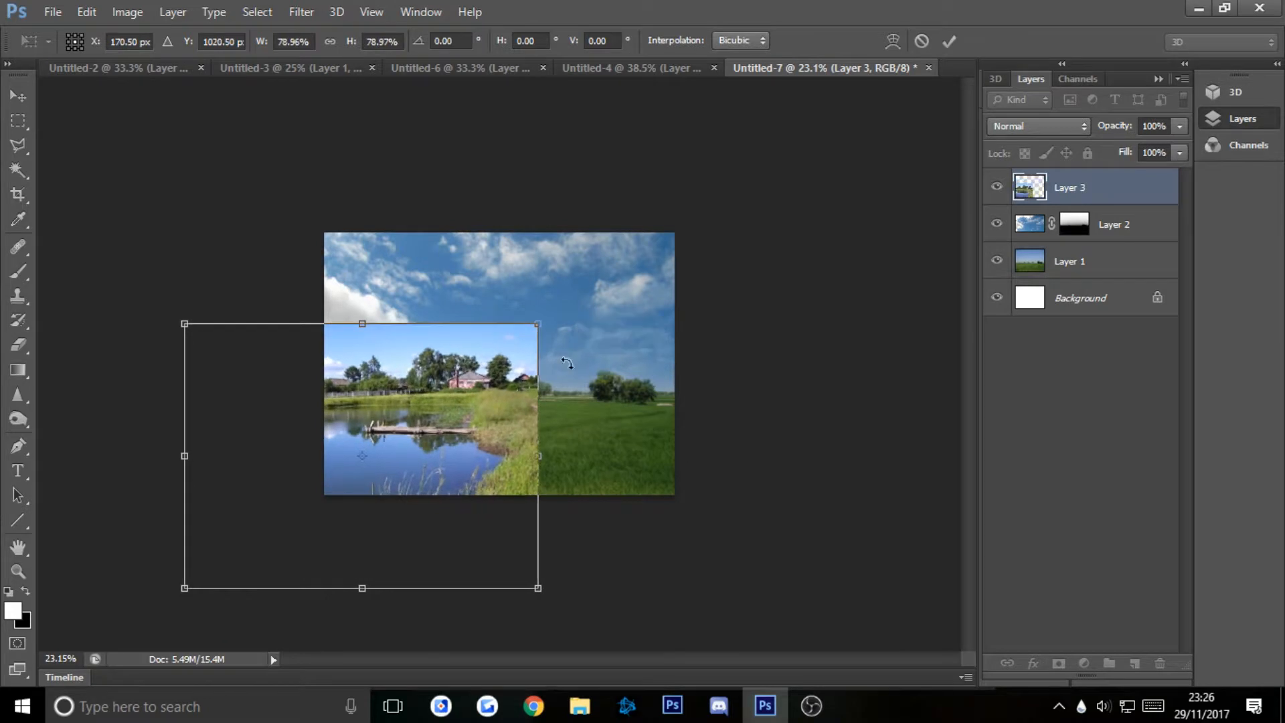
{"action": "mouse_move", "coordinate": [477, 447]}
{"action": "left_mouse_down"}
{"action": "mouse_move", "coordinate": [504, 433]}
{"action": "mouse_move", "coordinate": [473, 443]}
{"action": "left_mouse_up"}
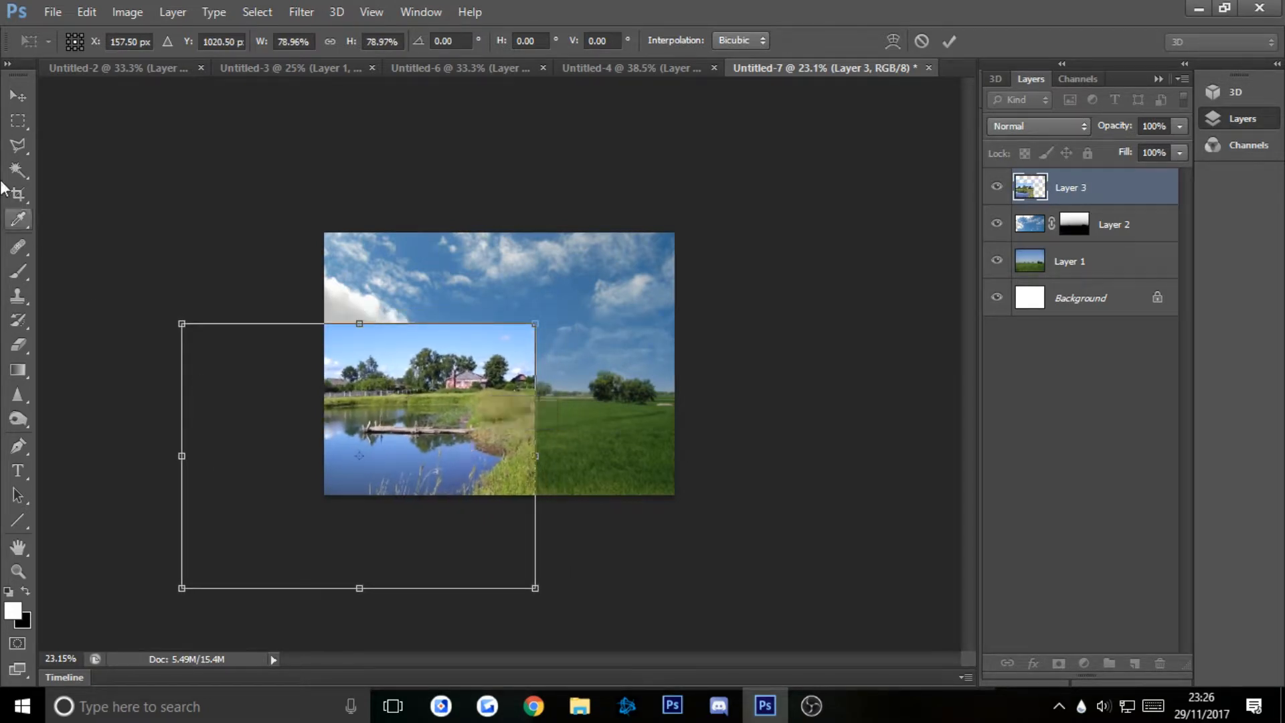
{"action": "key", "text": "Return"}
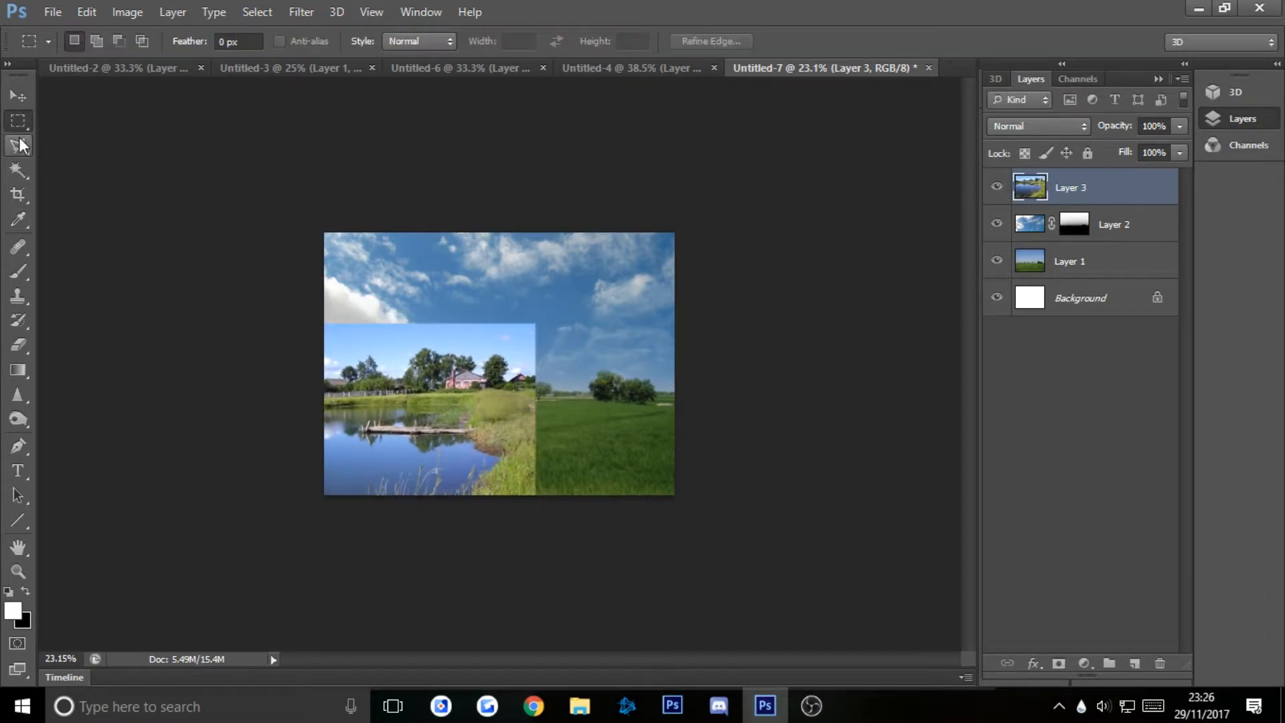
- Add a layer mask to Layer 3 and paint black over the lake photo's sky, trees and houses with a 700 px soft brush
{"action": "scroll", "coordinate": [511, 389], "scroll_direction": "up", "scroll_amount": 5}
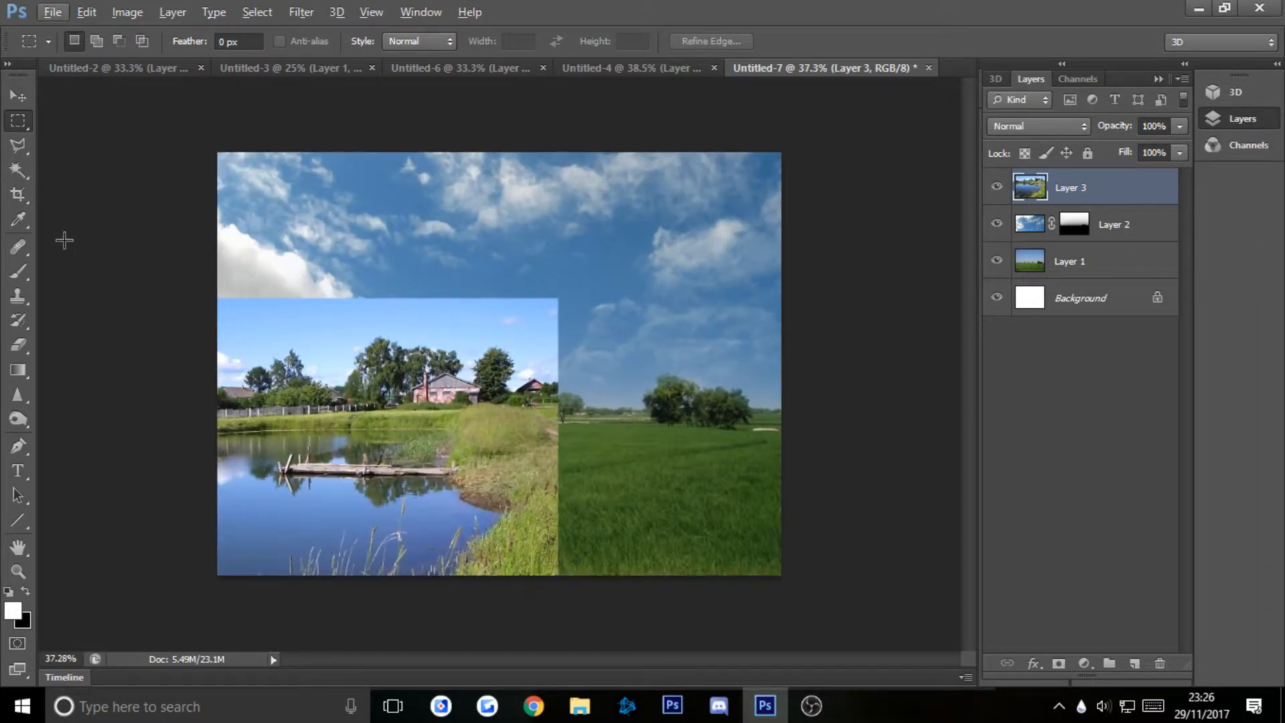
{"action": "left_click", "coordinate": [1135, 664]}
{"action": "key", "text": "ctrl+z"}
{"action": "left_click", "coordinate": [1059, 663]}
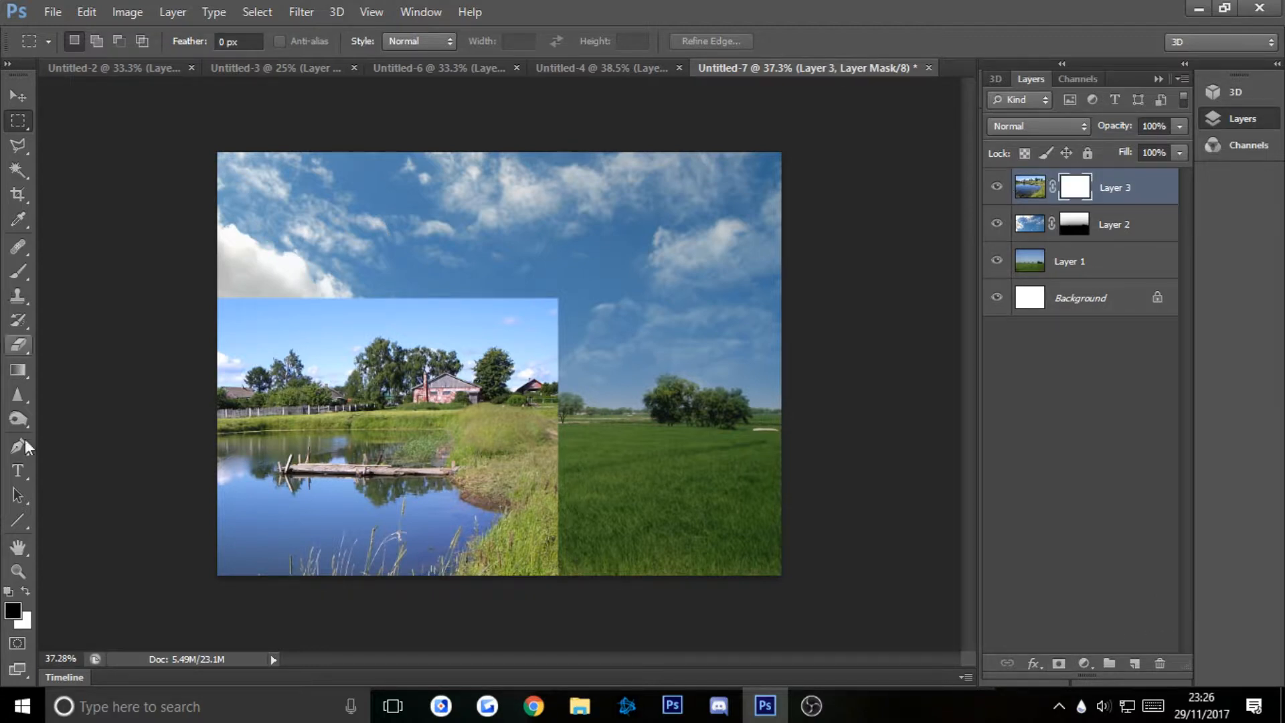
{"action": "left_click", "coordinate": [18, 271]}
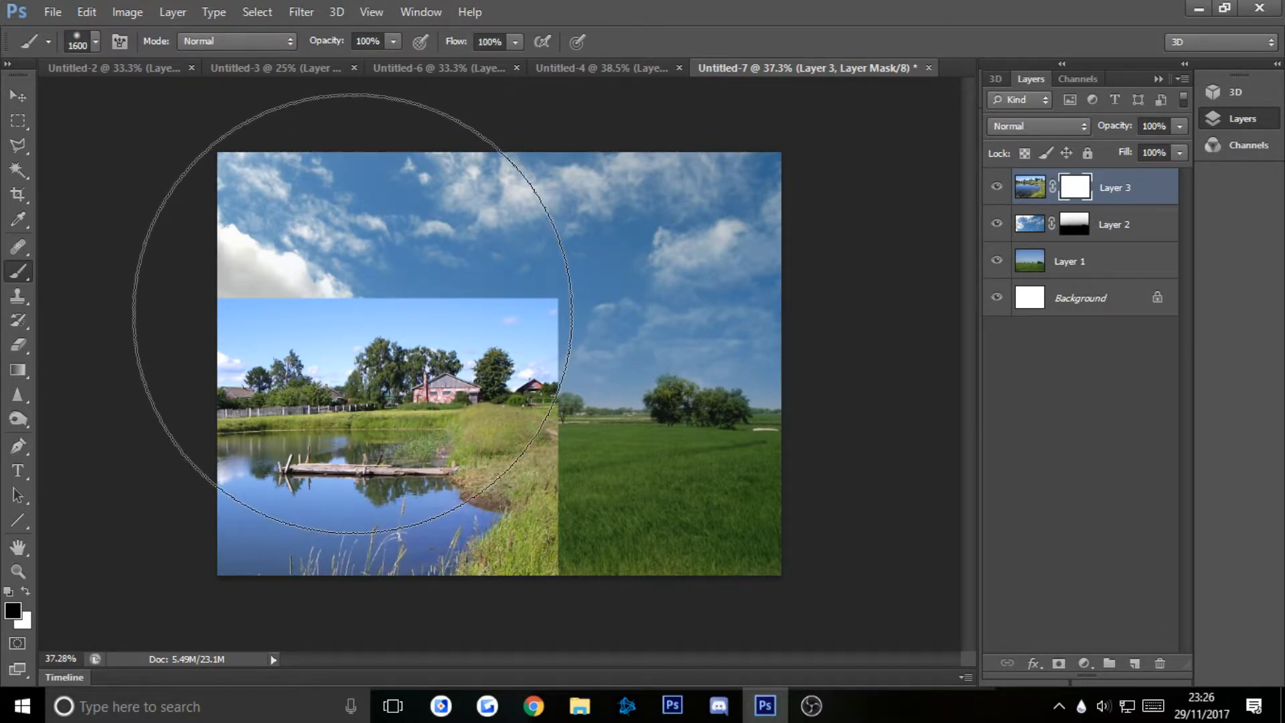
{"action": "key", "text": "bracketleft"}
{"action": "key", "text": "bracketleft"}
{"action": "key", "text": "bracketleft"}
{"action": "key", "text": "bracketleft"}
{"action": "key", "text": "bracketleft"}
{"action": "key", "text": "bracketleft"}
{"action": "key", "text": "bracketleft"}
{"action": "key", "text": "bracketleft"}
{"action": "key", "text": "bracketleft"}
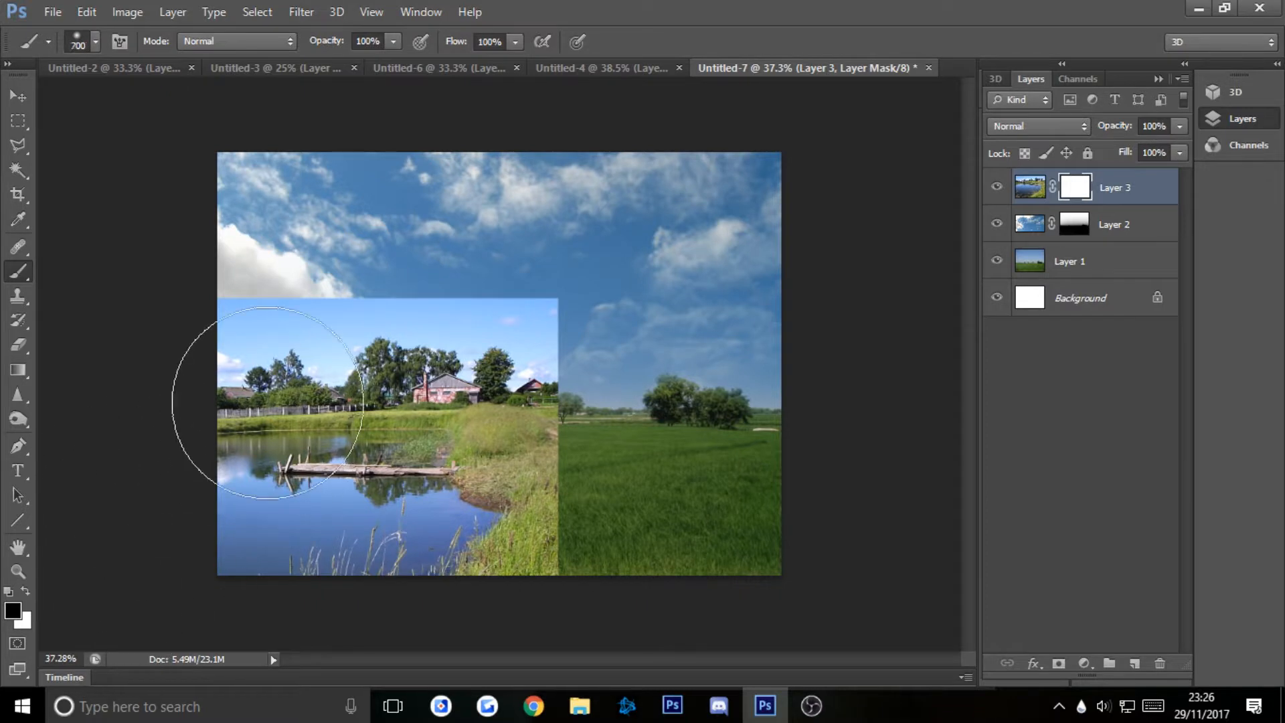
{"action": "mouse_move", "coordinate": [267, 403]}
{"action": "left_mouse_down"}
{"action": "mouse_move", "coordinate": [272, 293]}
{"action": "mouse_move", "coordinate": [253, 330]}
{"action": "mouse_move", "coordinate": [379, 338]}
{"action": "mouse_move", "coordinate": [560, 321]}
{"action": "mouse_move", "coordinate": [431, 301]}
{"action": "mouse_move", "coordinate": [237, 327]}
{"action": "mouse_move", "coordinate": [348, 274]}
{"action": "mouse_move", "coordinate": [218, 330]}
{"action": "mouse_move", "coordinate": [445, 336]}
{"action": "mouse_move", "coordinate": [530, 379]}
{"action": "mouse_move", "coordinate": [484, 381]}
{"action": "left_mouse_up"}
- Paint black with a smaller brush down the lake photo's right edge on Layer 3's mask to blend the bank into the field
{"action": "key", "text": "bracketleft"}
{"action": "key", "text": "bracketleft"}
{"action": "key", "text": "bracketleft"}
{"action": "key", "text": "bracketleft"}
{"action": "key", "text": "bracketleft"}
{"action": "mouse_move", "coordinate": [474, 382]}
{"action": "left_mouse_down"}
{"action": "mouse_move", "coordinate": [330, 373]}
{"action": "mouse_move", "coordinate": [398, 370]}
{"action": "mouse_move", "coordinate": [194, 382]}
{"action": "mouse_move", "coordinate": [488, 375]}
{"action": "mouse_move", "coordinate": [548, 462]}
{"action": "mouse_move", "coordinate": [543, 515]}
{"action": "mouse_move", "coordinate": [579, 551]}
{"action": "mouse_move", "coordinate": [505, 613]}
{"action": "mouse_move", "coordinate": [565, 597]}
{"action": "left_mouse_up"}
- Paint black on Layer 3's mask across the field's lower-right area with a 900 px brush
{"action": "key", "text": "bracketright"}
{"action": "key", "text": "bracketright"}
{"action": "key", "text": "bracketright"}
{"action": "key", "text": "bracketright"}
{"action": "key", "text": "bracketright"}
{"action": "key", "text": "bracketright"}
{"action": "key", "text": "bracketright"}
{"action": "key", "text": "bracketright"}
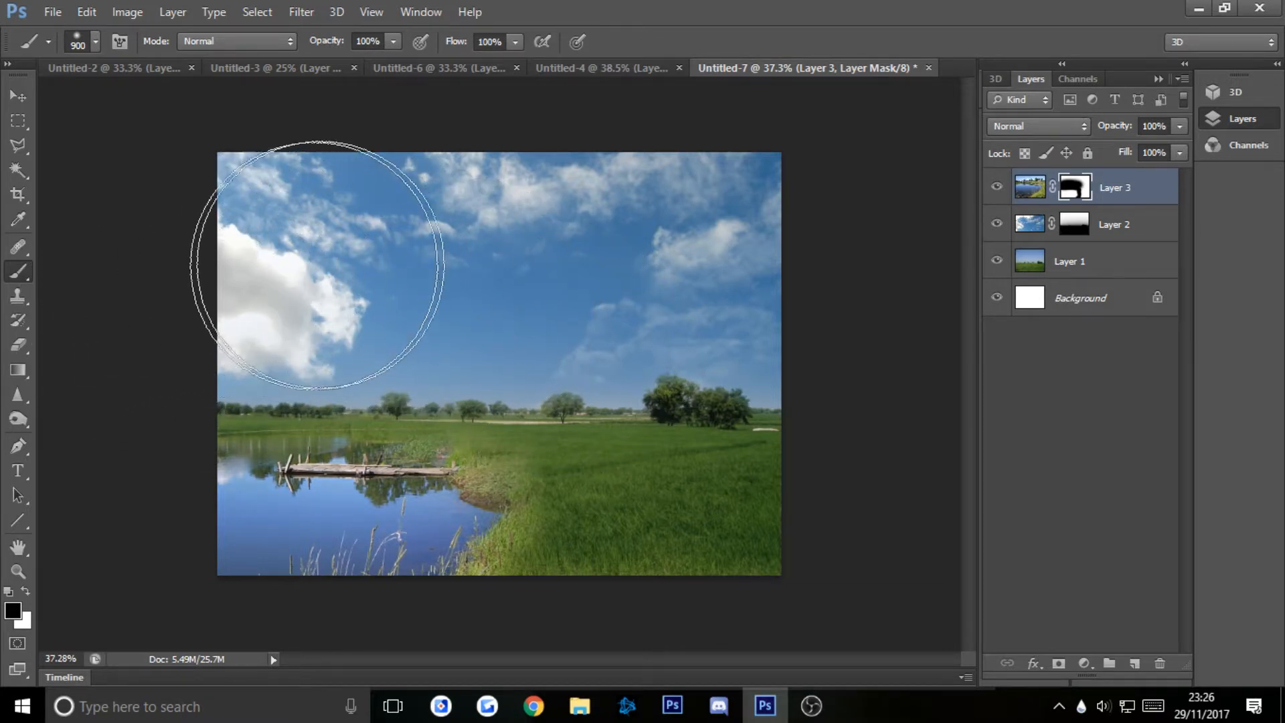
{"action": "left_click_drag", "start_coordinate": [655, 622], "coordinate": [811, 625]}
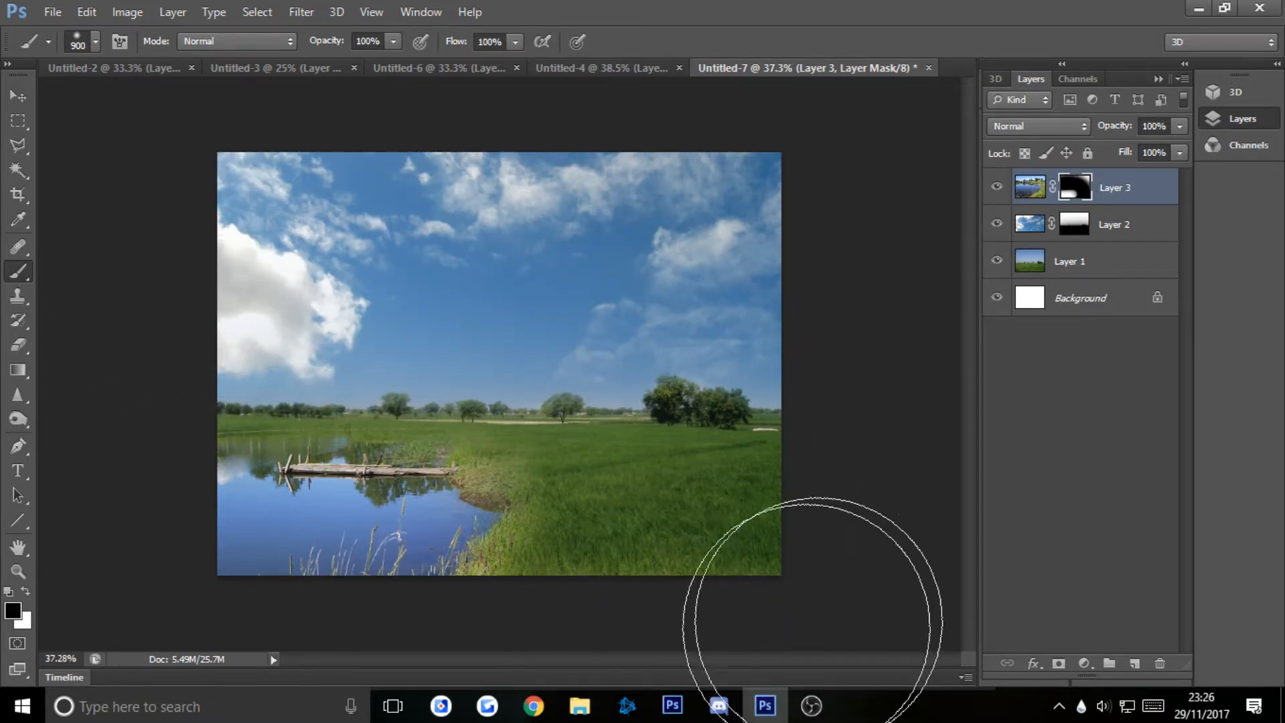
- Examine the blended lake edges up close and the layers that make up the composite
{"action": "left_click", "coordinate": [19, 125]}
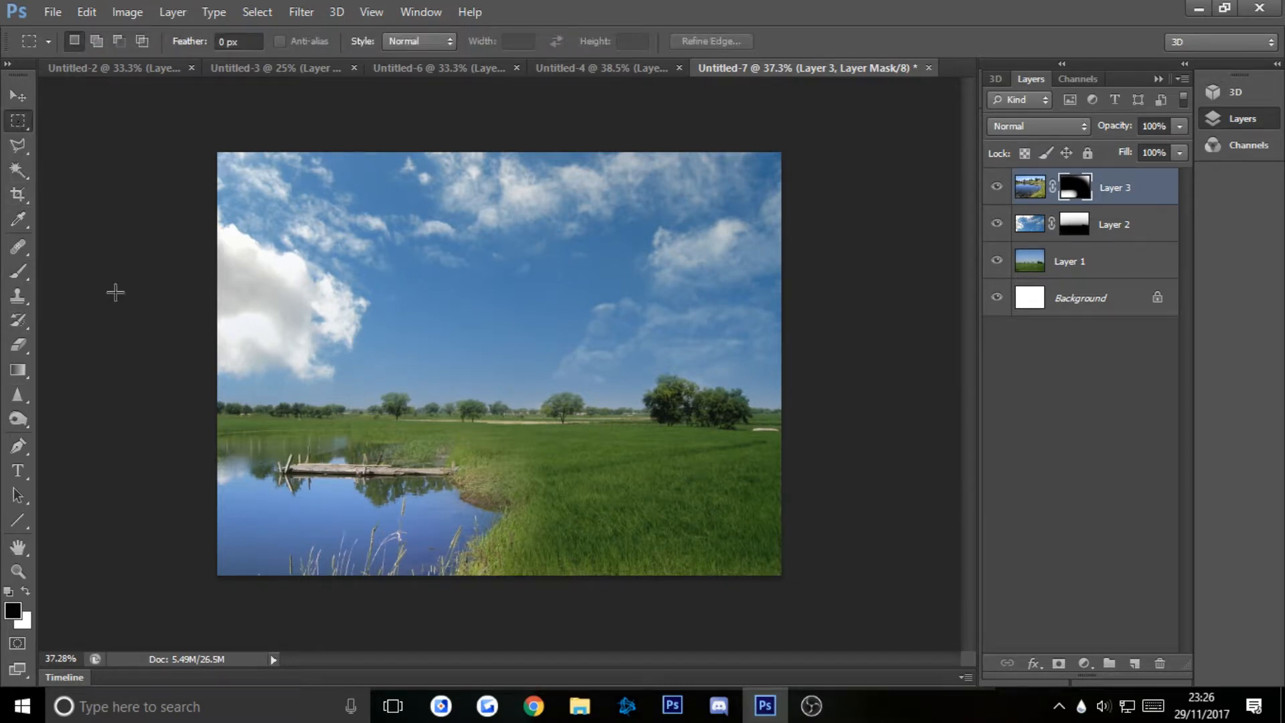
{"action": "scroll", "coordinate": [514, 562], "scroll_direction": "up", "scroll_amount": 8}
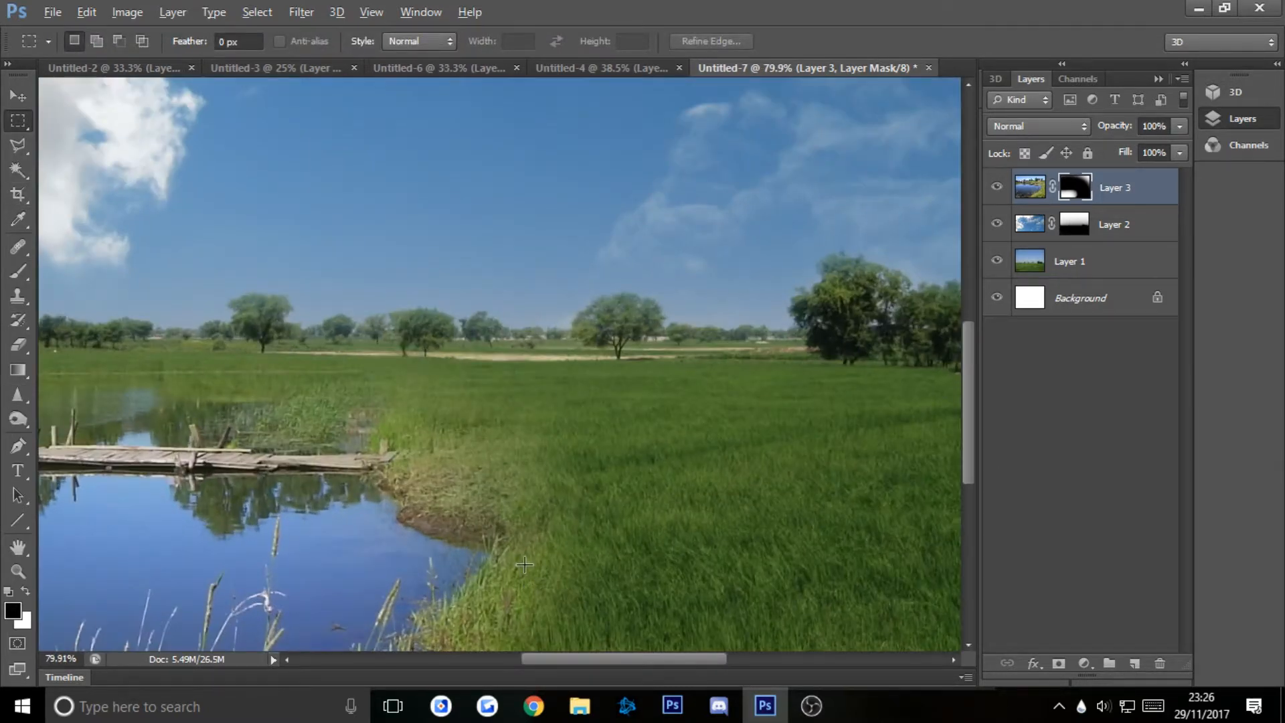
{"action": "scroll", "coordinate": [516, 543], "scroll_direction": "down", "scroll_amount": 8}
{"action": "scroll", "coordinate": [494, 397], "scroll_direction": "up", "scroll_amount": 2}
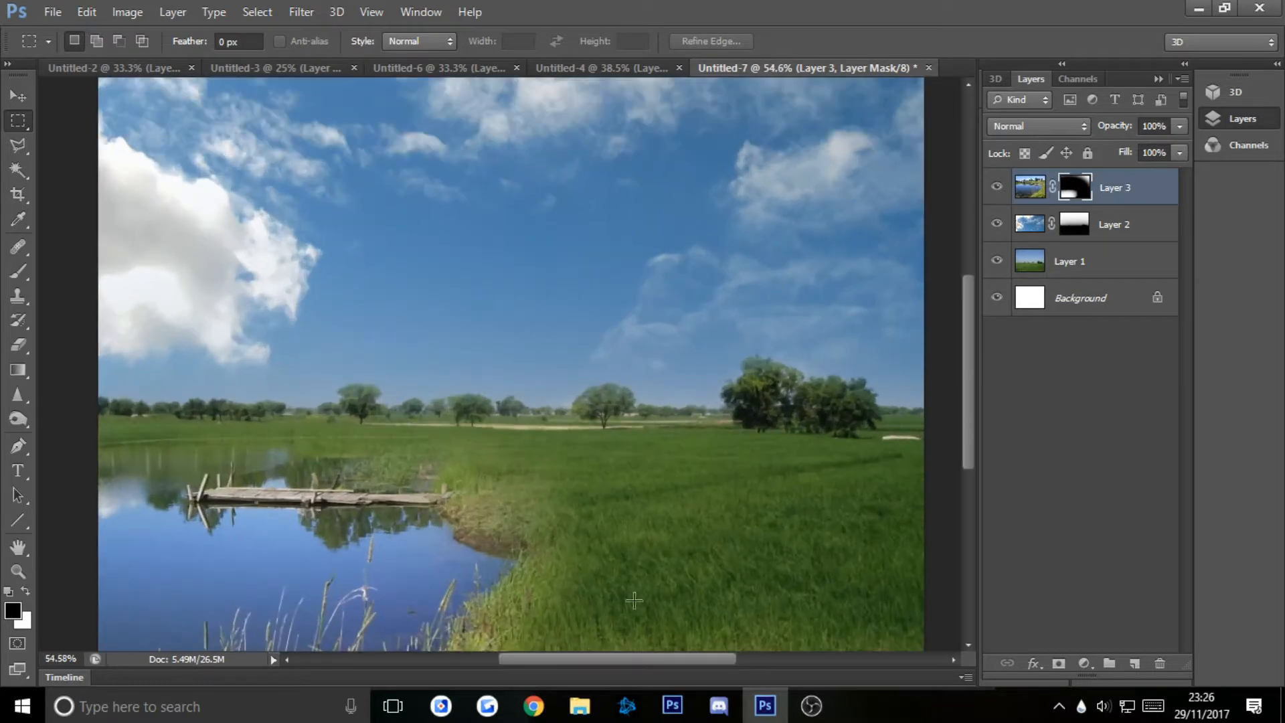
{"action": "scroll", "coordinate": [610, 542], "scroll_direction": "down", "scroll_amount": 2}
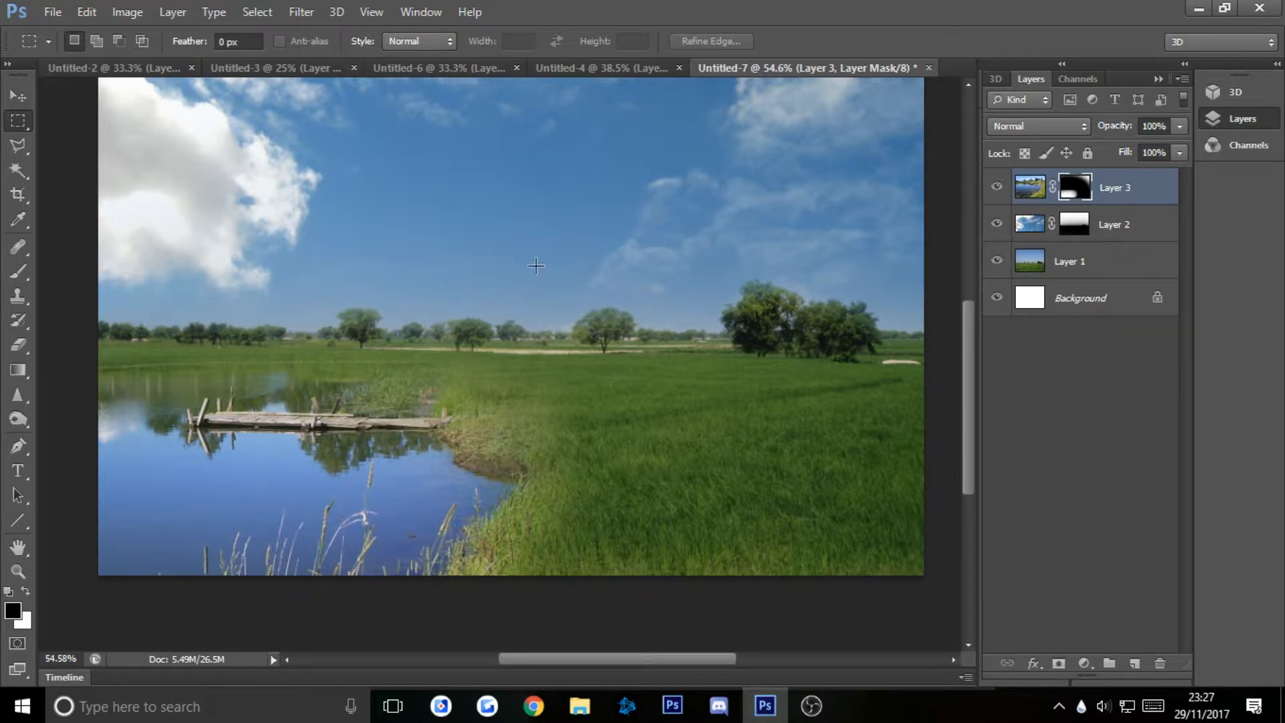
{"action": "scroll", "coordinate": [833, 432], "scroll_direction": "down", "scroll_amount": 1}
{"action": "left_click", "coordinate": [1104, 288]}
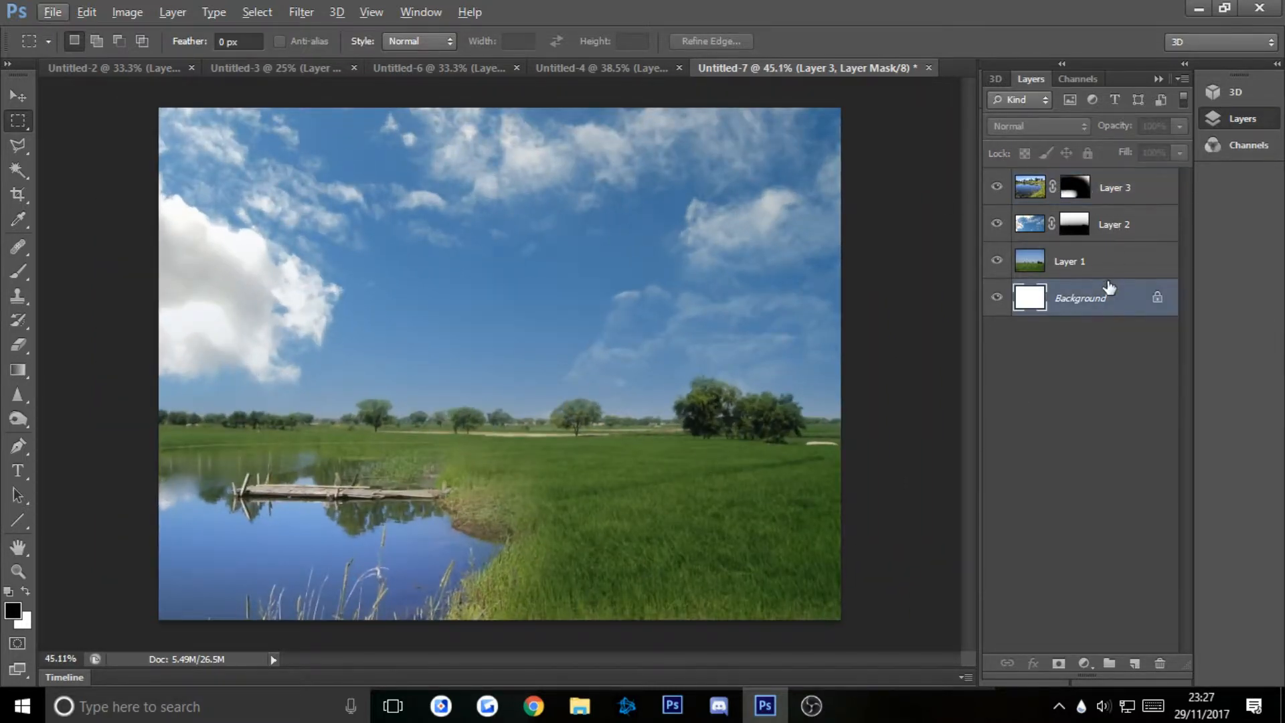
{"action": "left_click", "coordinate": [1109, 265]}
{"action": "left_click", "coordinate": [1137, 194]}
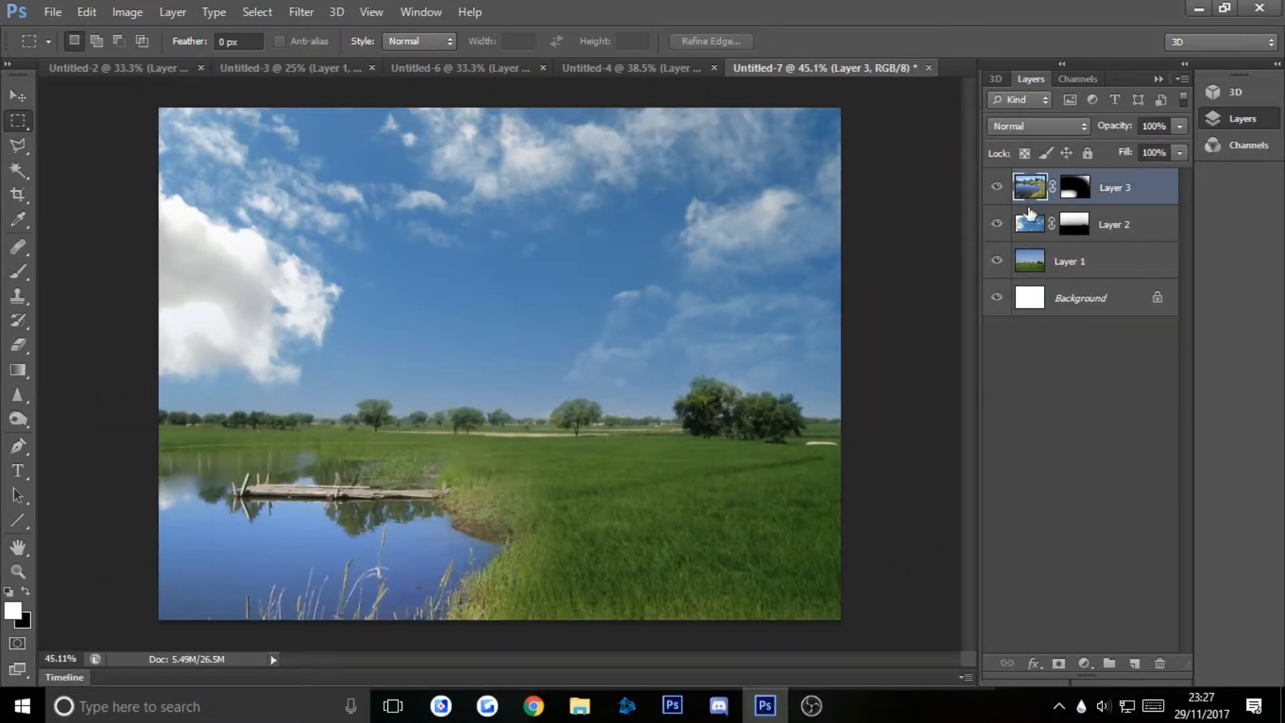
- Display Layer 3's mask on its own and paint the remaining white area across its upper part black with the 900 px brush
{"action": "left_click", "coordinate": [1079, 190]}
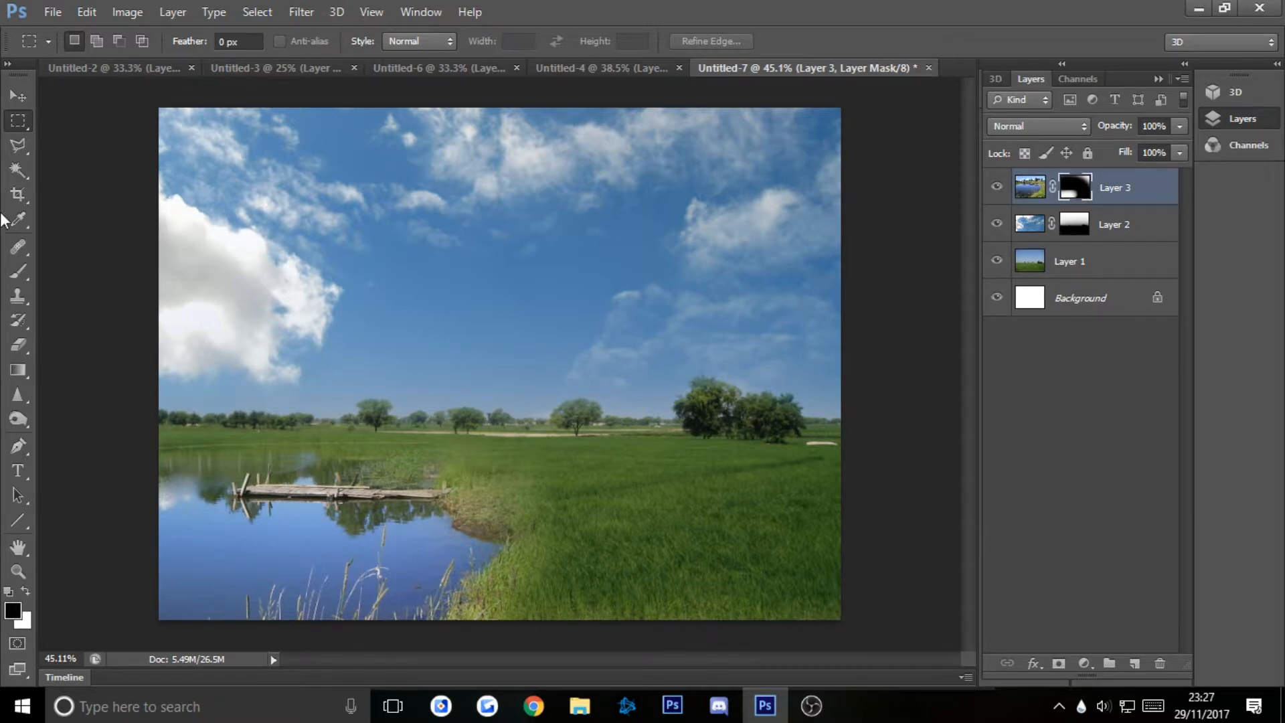
{"action": "left_click", "coordinate": [1075, 190], "text": "alt"}
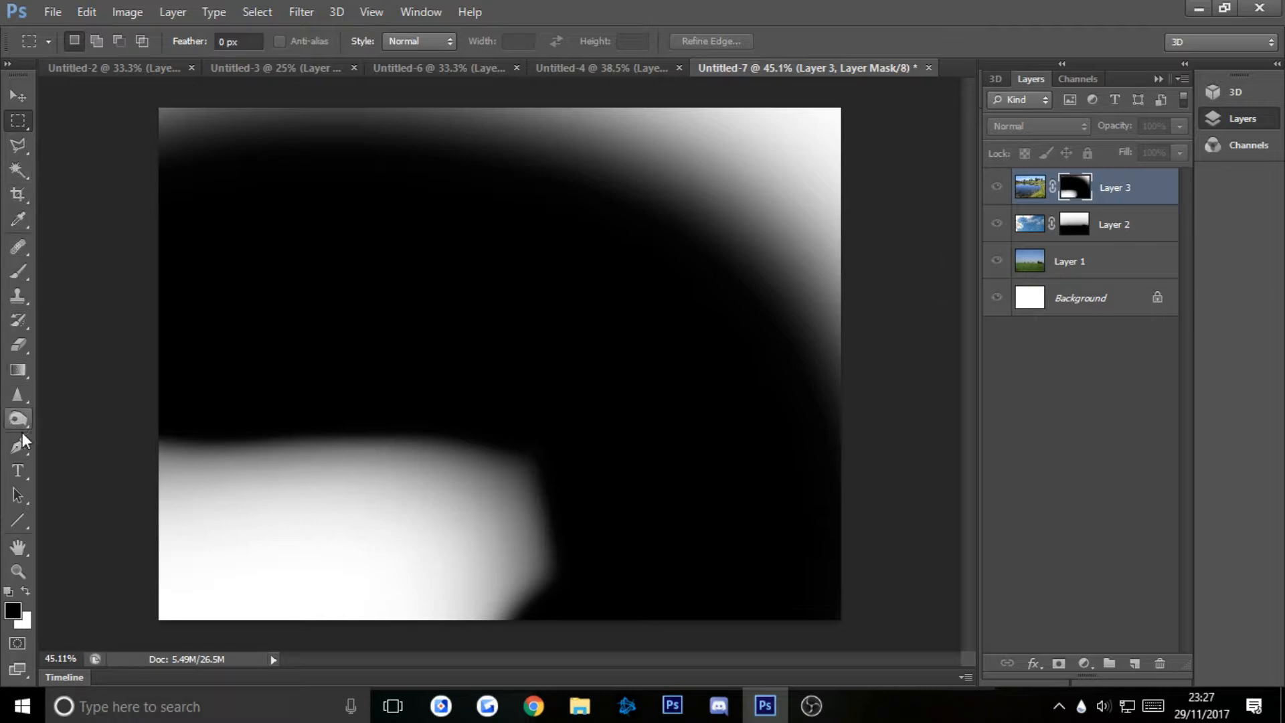
{"action": "left_click", "coordinate": [18, 280]}
{"action": "mouse_move", "coordinate": [373, 158]}
{"action": "left_mouse_down"}
{"action": "mouse_move", "coordinate": [526, 186]}
{"action": "mouse_move", "coordinate": [927, 202]}
{"action": "mouse_move", "coordinate": [858, 375]}
{"action": "left_mouse_up"}
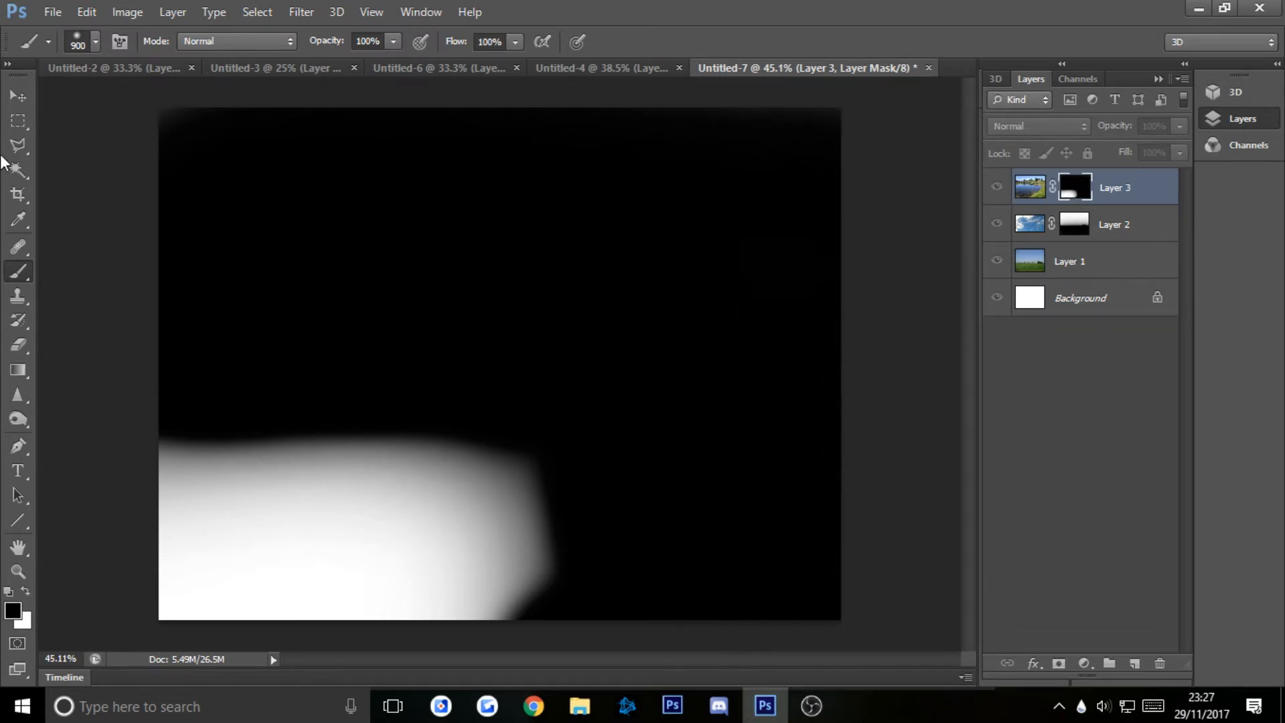
- Load Layer 3's mask as a selection and return to the normal image view
{"action": "left_click", "coordinate": [16, 173]}
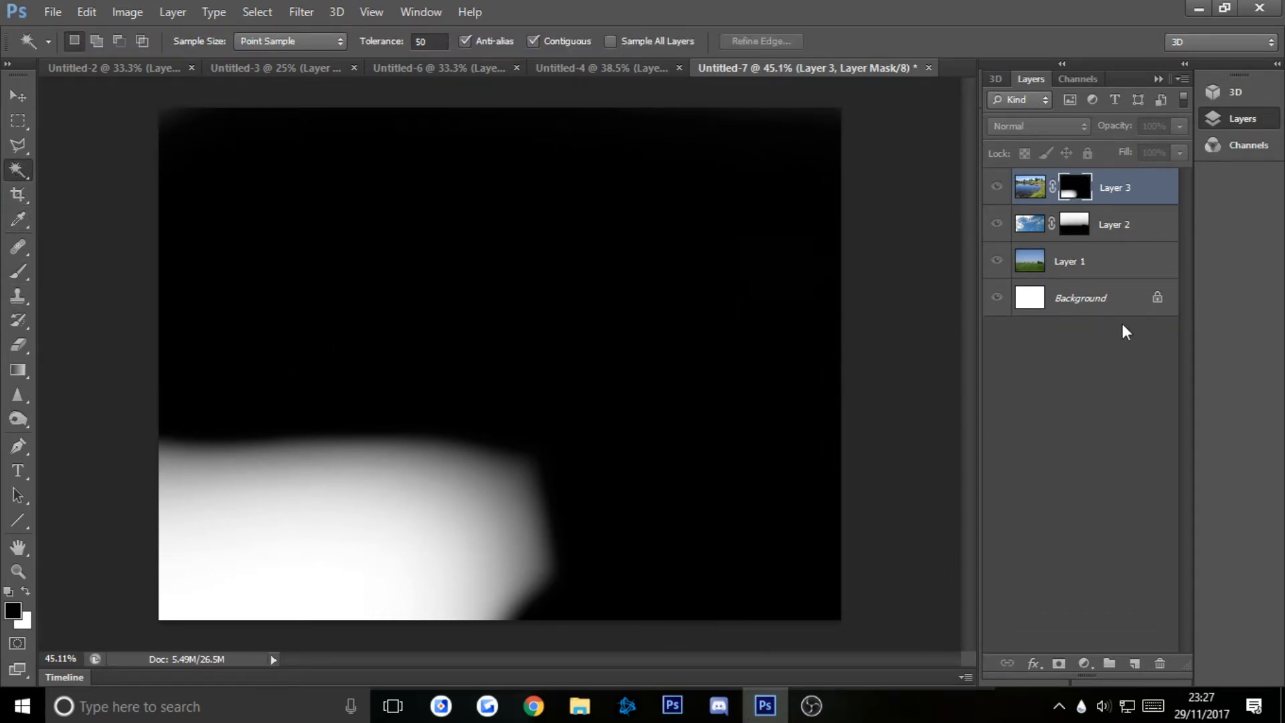
{"action": "left_click", "coordinate": [1070, 194], "text": "ctrl"}
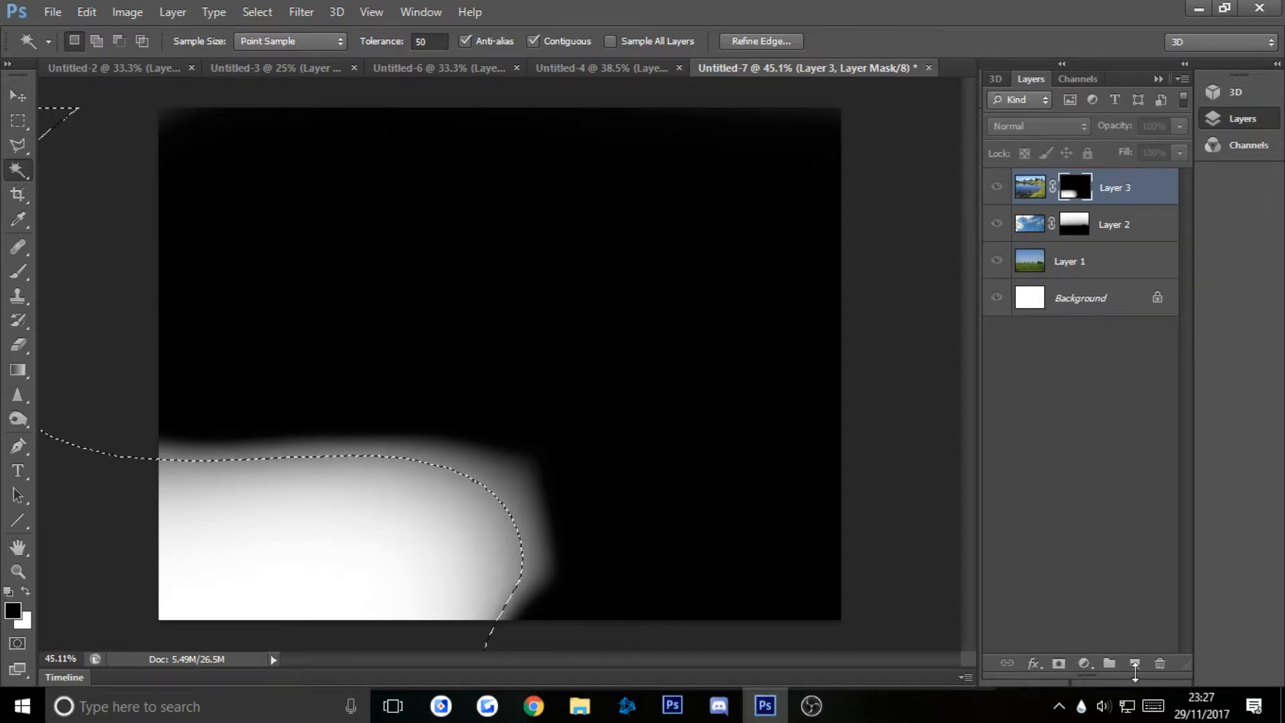
{"action": "left_click", "coordinate": [1069, 196], "text": "alt"}
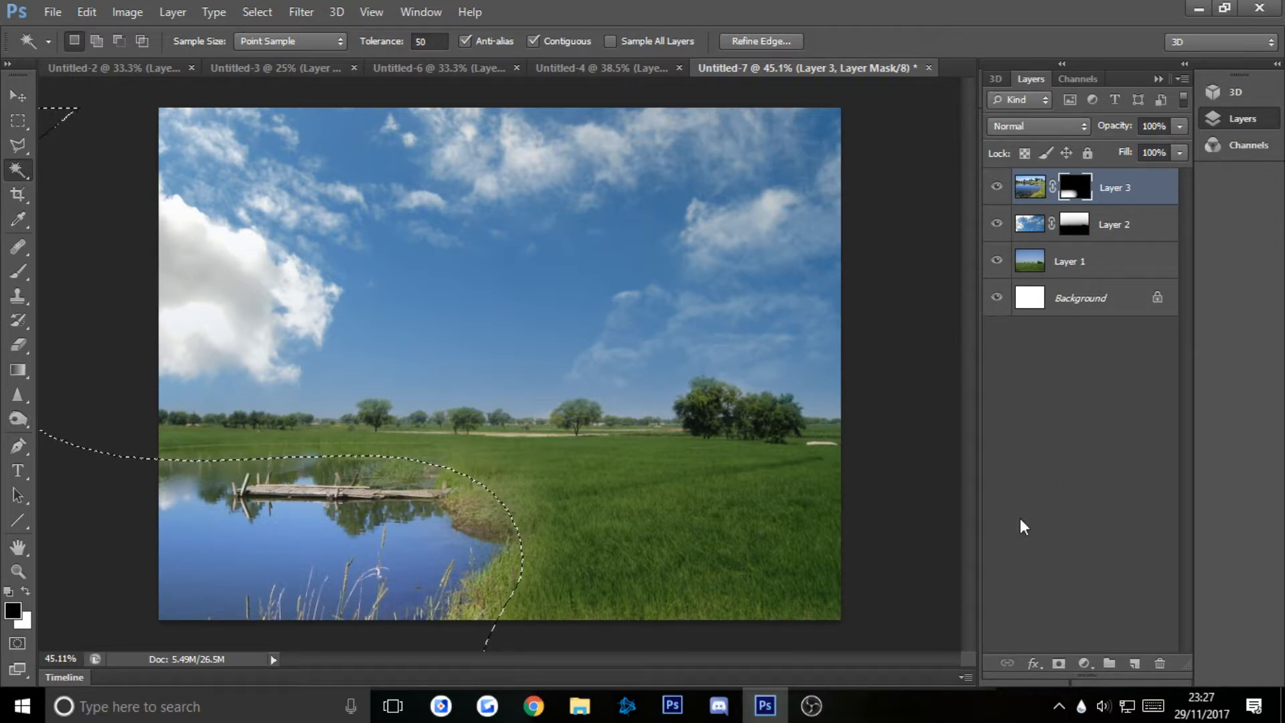
- Add a Brightness/Contrast adjustment layer limited to the lake selection and set its brightness to -72
{"action": "left_click", "coordinate": [1084, 663]}
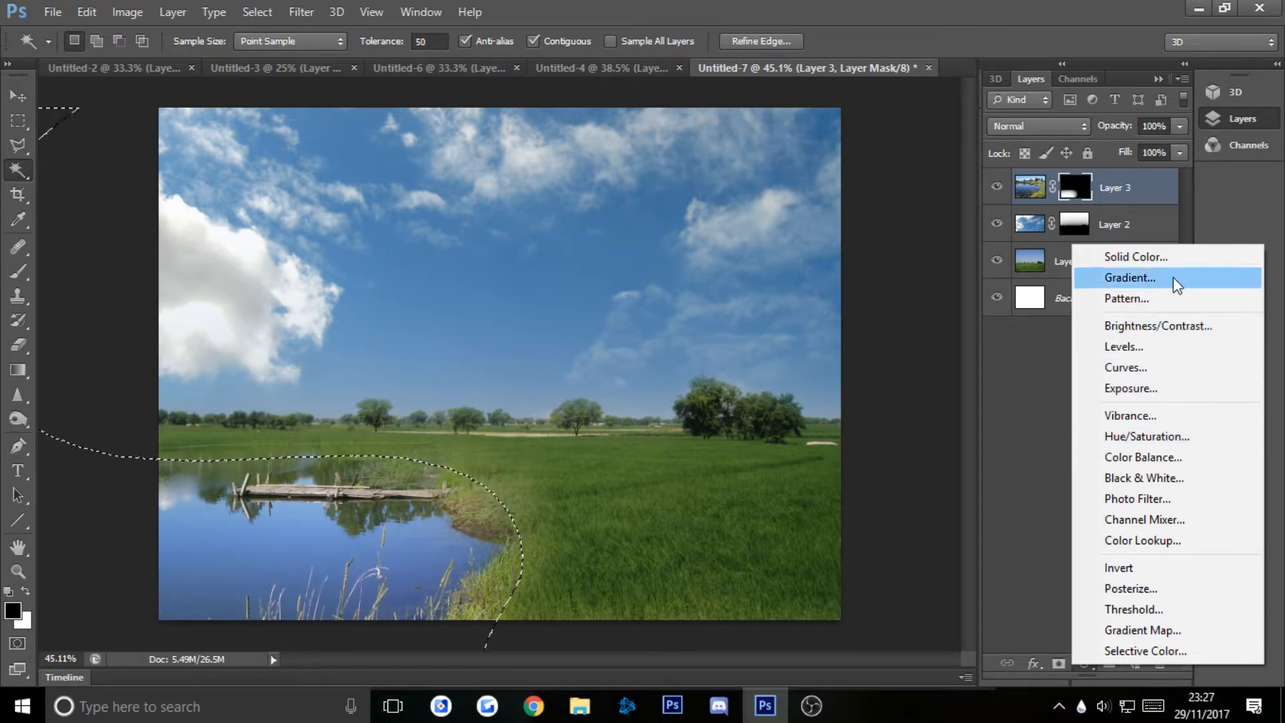
{"action": "left_click", "coordinate": [1156, 327]}
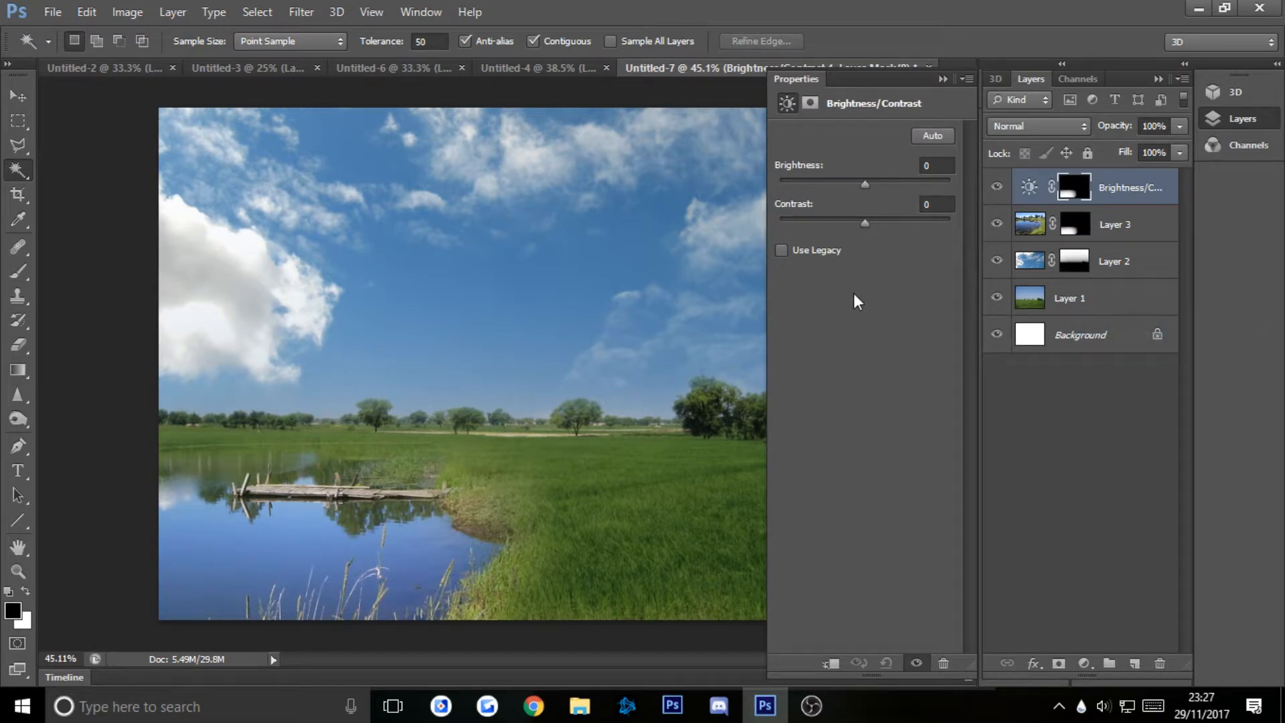
{"action": "left_click_drag", "start_coordinate": [866, 183], "coordinate": [828, 190]}
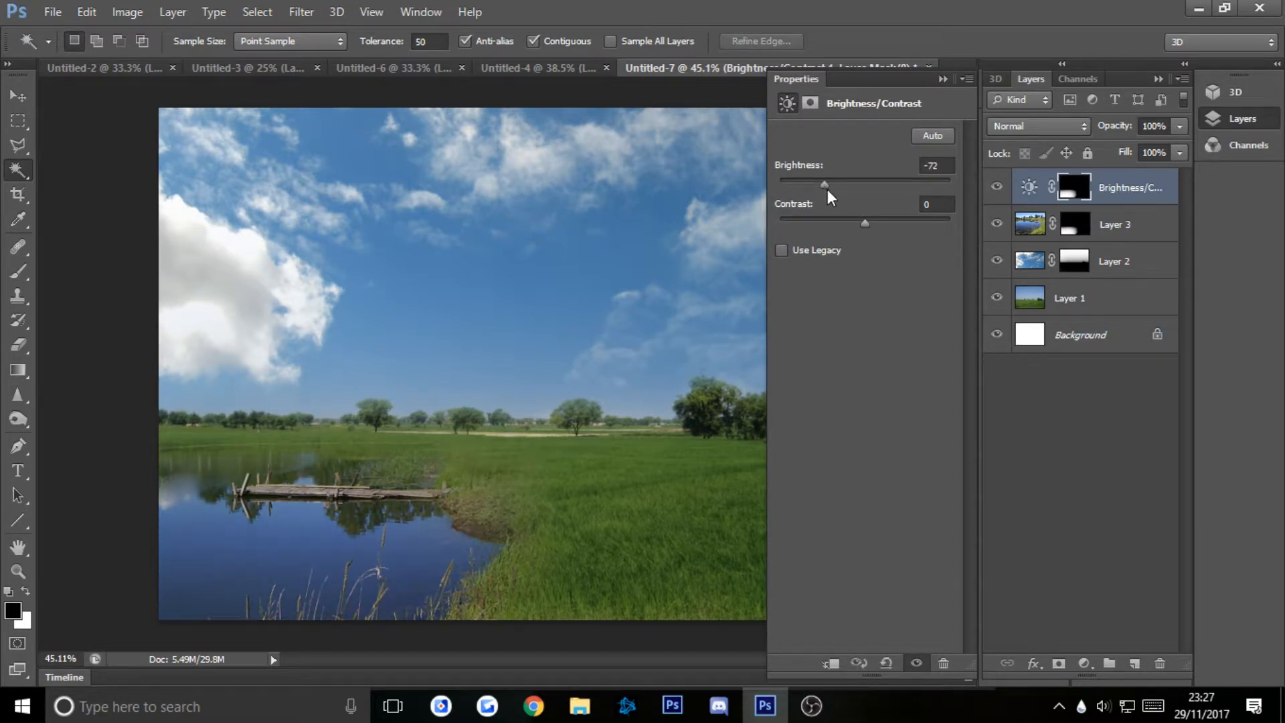
- Set the lake's Brightness/Contrast adjustment to brightness -50 and contrast 18 and close its settings
{"action": "left_click_drag", "start_coordinate": [904, 229], "coordinate": [850, 234]}
{"action": "mouse_move", "coordinate": [825, 182]}
{"action": "left_mouse_down"}
{"action": "mouse_move", "coordinate": [898, 196]}
{"action": "mouse_move", "coordinate": [836, 200]}
{"action": "left_mouse_up"}
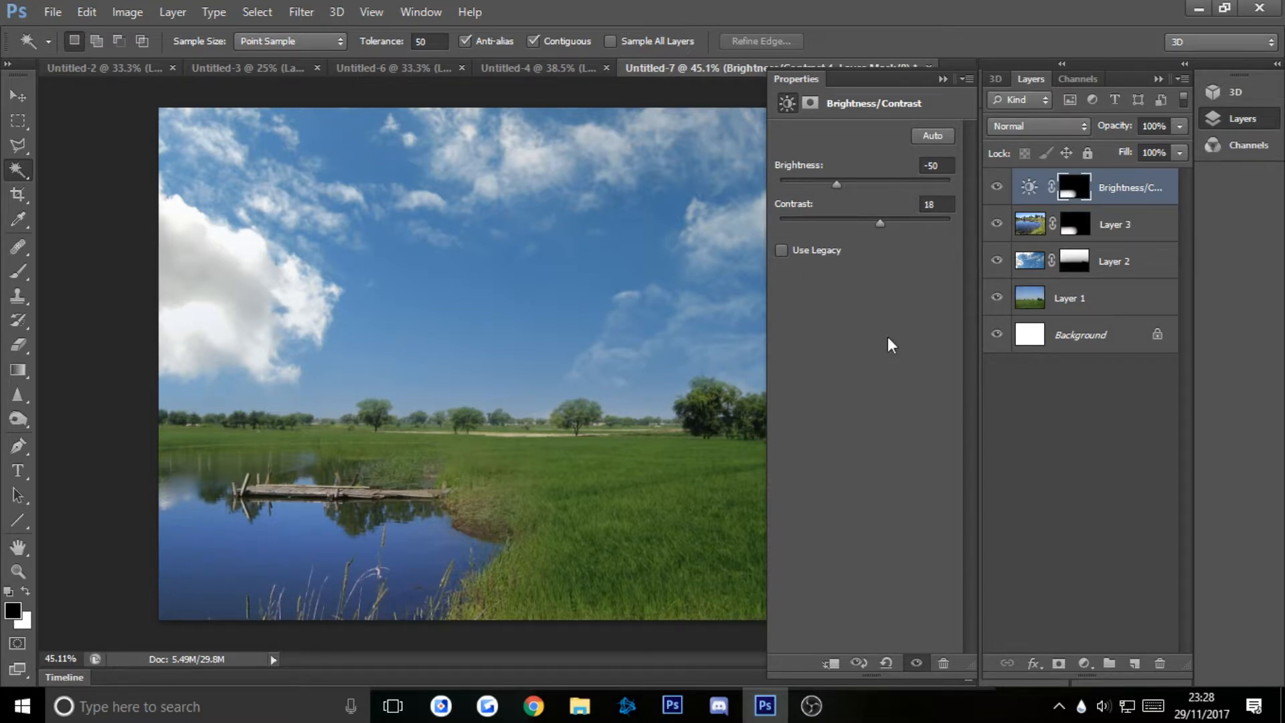
{"action": "left_click", "coordinate": [947, 81]}
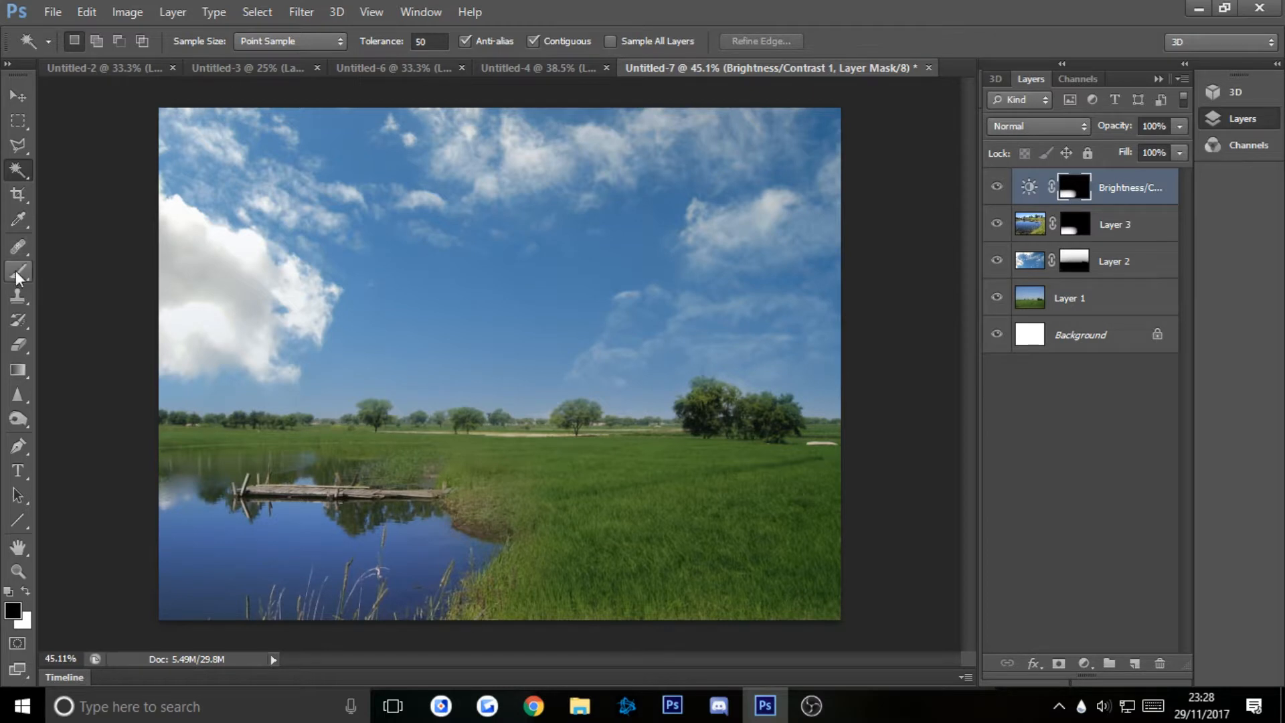
- Try painting white over the lake on the Brightness/Contrast layer's mask with a 600 px brush, and undo the stroke
{"action": "key", "text": "b"}
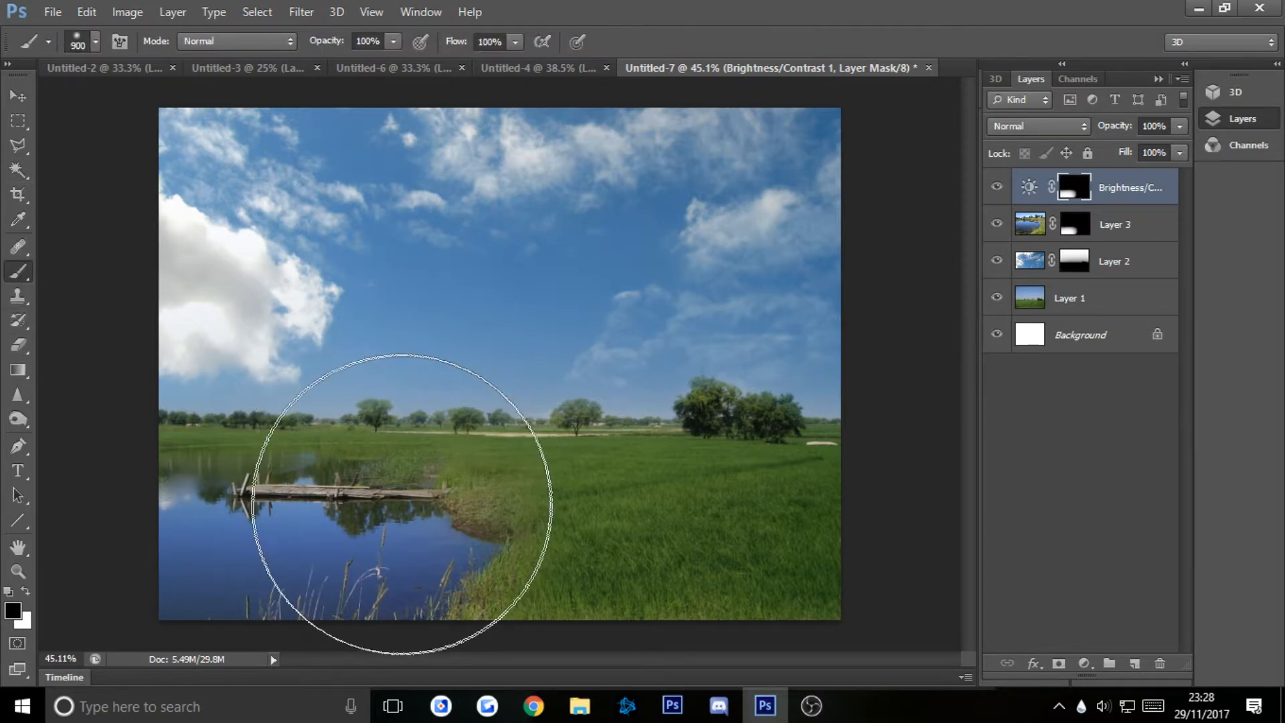
{"action": "key", "text": "bracketleft"}
{"action": "key", "text": "bracketleft"}
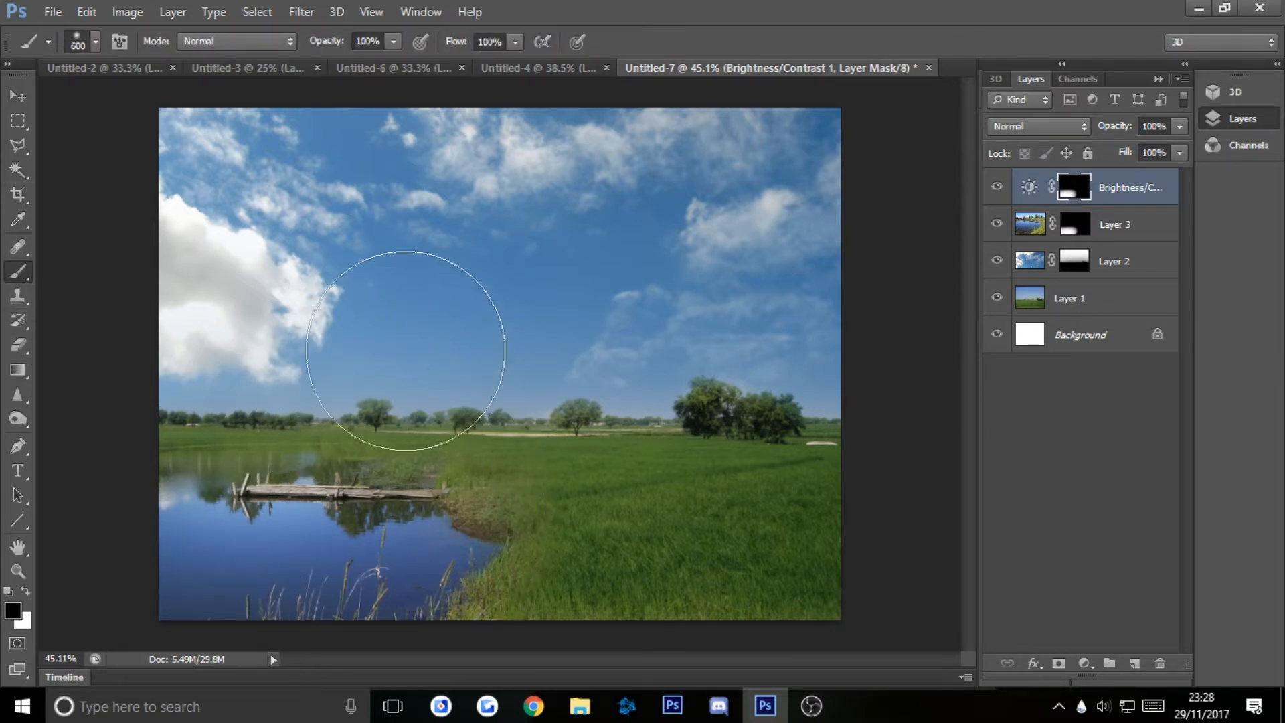
{"action": "mouse_move", "coordinate": [326, 298]}
{"action": "left_mouse_down"}
{"action": "mouse_move", "coordinate": [455, 382]}
{"action": "mouse_move", "coordinate": [671, 296]}
{"action": "mouse_move", "coordinate": [247, 345]}
{"action": "left_mouse_up"}
{"action": "left_click", "coordinate": [26, 591]}
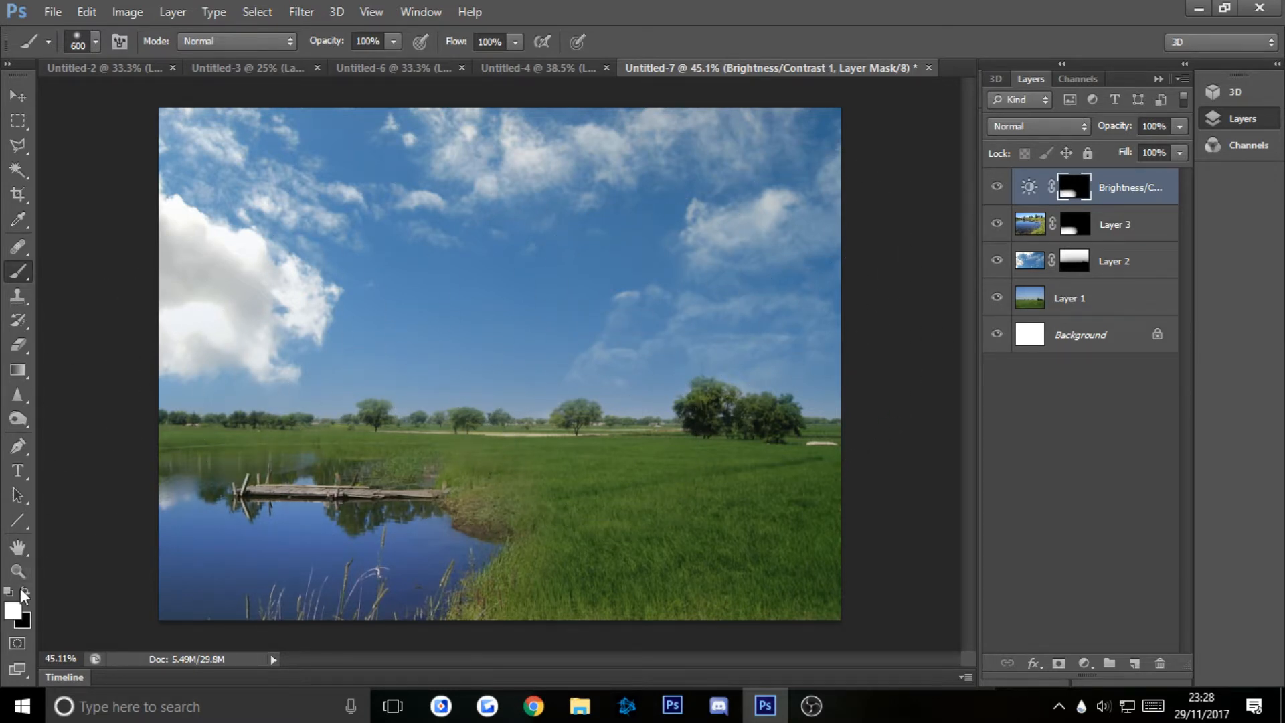
{"action": "mouse_move", "coordinate": [166, 470]}
{"action": "left_mouse_down"}
{"action": "mouse_move", "coordinate": [382, 416]}
{"action": "mouse_move", "coordinate": [565, 400]}
{"action": "mouse_move", "coordinate": [319, 346]}
{"action": "mouse_move", "coordinate": [390, 310]}
{"action": "mouse_move", "coordinate": [215, 279]}
{"action": "mouse_move", "coordinate": [352, 201]}
{"action": "mouse_move", "coordinate": [979, 190]}
{"action": "mouse_move", "coordinate": [769, 390]}
{"action": "mouse_move", "coordinate": [531, 545]}
{"action": "mouse_move", "coordinate": [451, 482]}
{"action": "mouse_move", "coordinate": [458, 528]}
{"action": "left_mouse_up"}
{"action": "key", "text": "ctrl+z"}
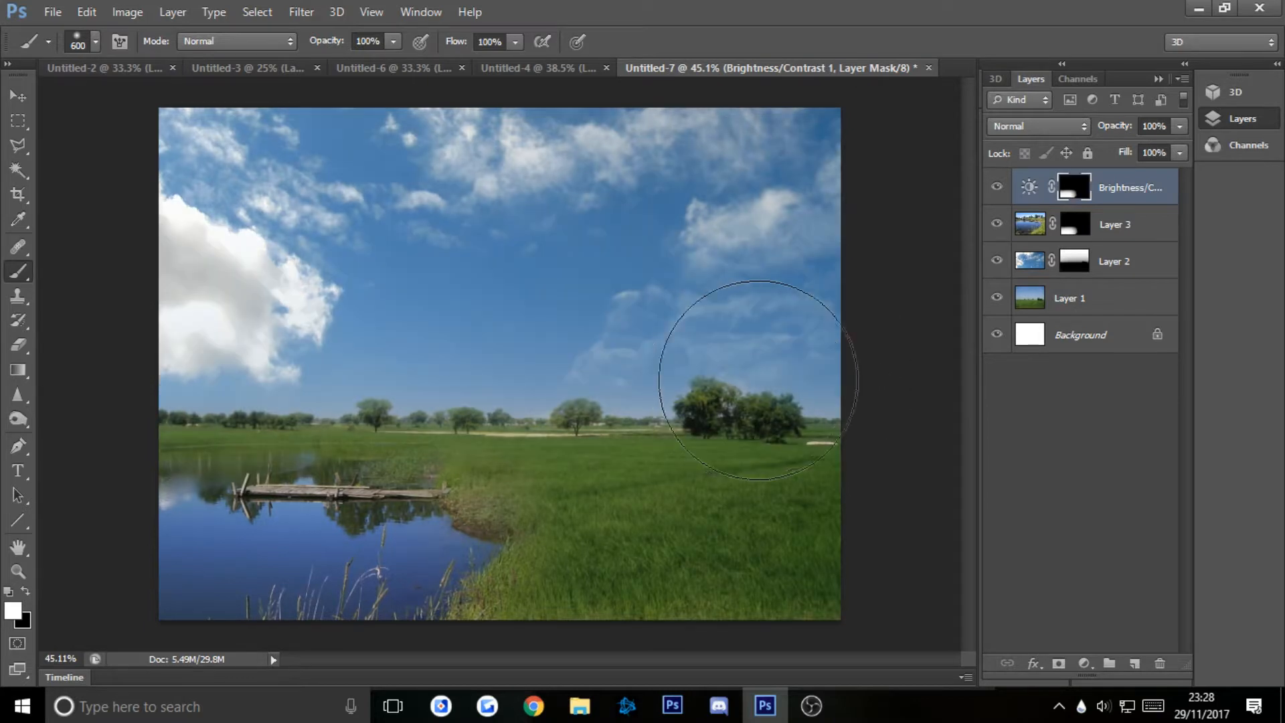
- Examine the adjusted lake, wooden pier and shoreline up close, as well as the composite as a whole
{"action": "key", "text": "z"}
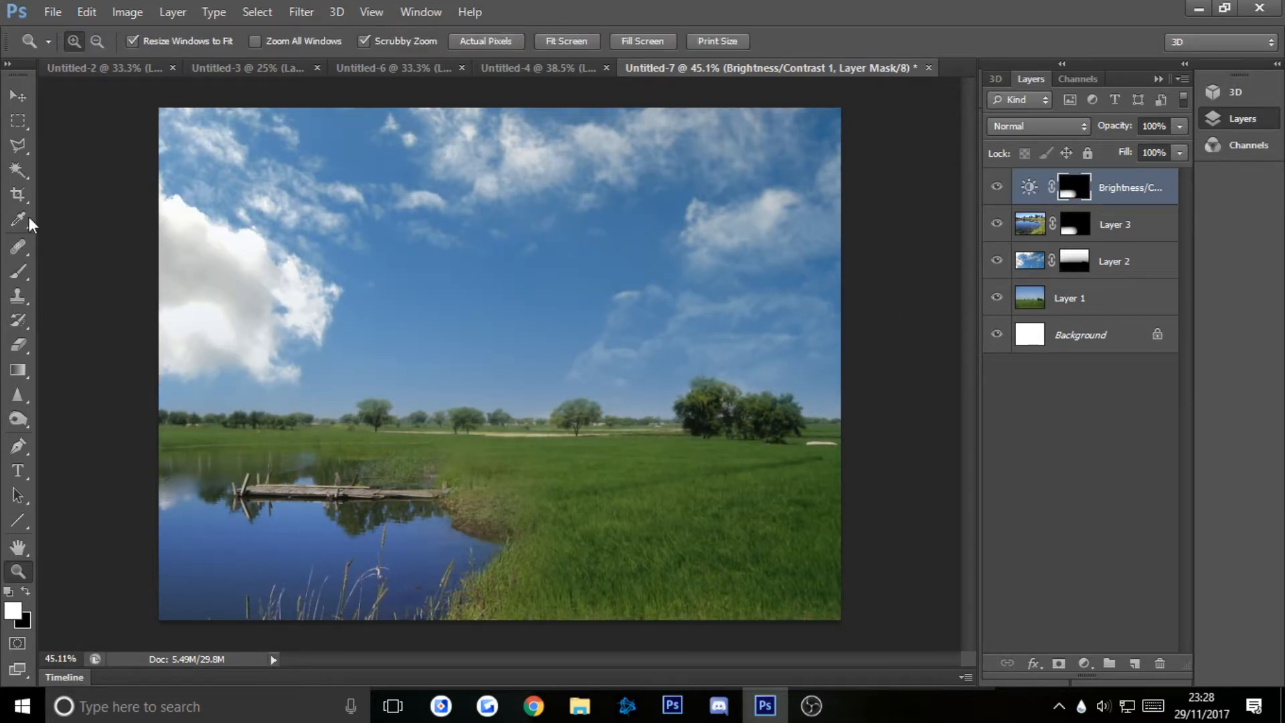
{"action": "left_click", "coordinate": [24, 122]}
{"action": "key", "text": "b"}
{"action": "scroll", "coordinate": [254, 532], "scroll_direction": "up", "scroll_amount": 8}
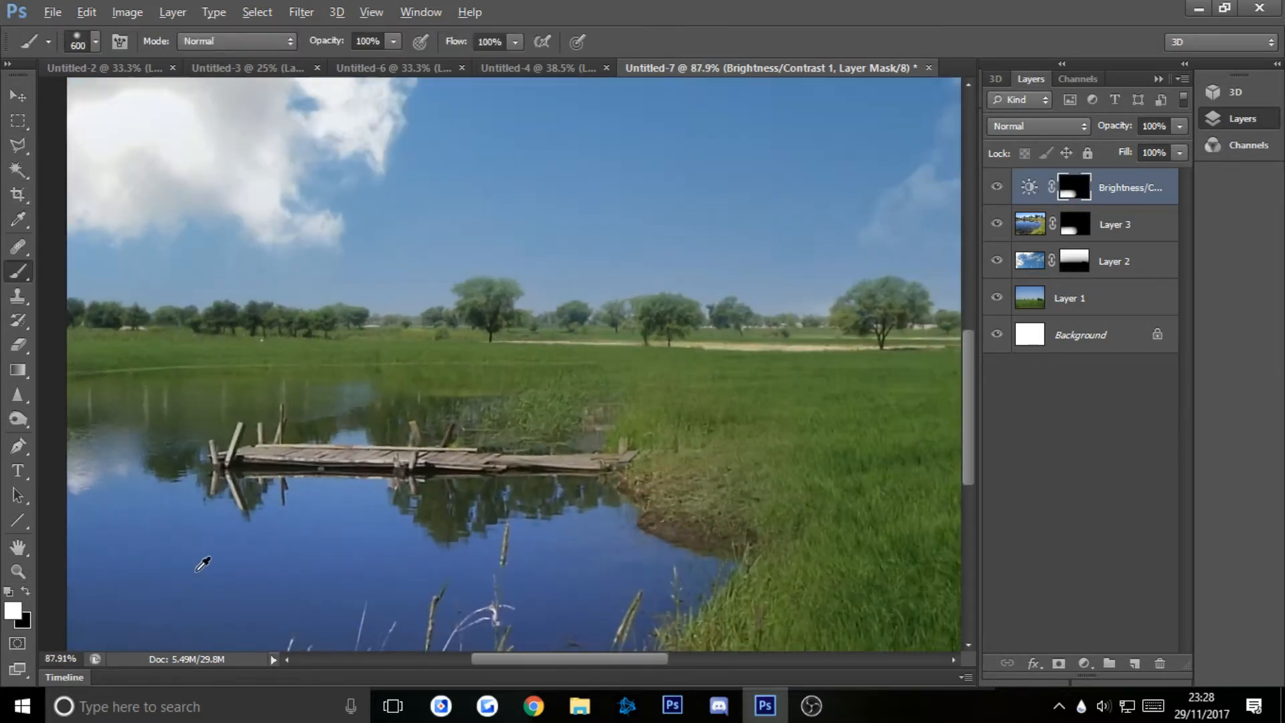
{"action": "scroll", "coordinate": [307, 397], "scroll_direction": "down", "scroll_amount": 3}
{"action": "scroll", "coordinate": [367, 454], "scroll_direction": "up", "scroll_amount": 2}
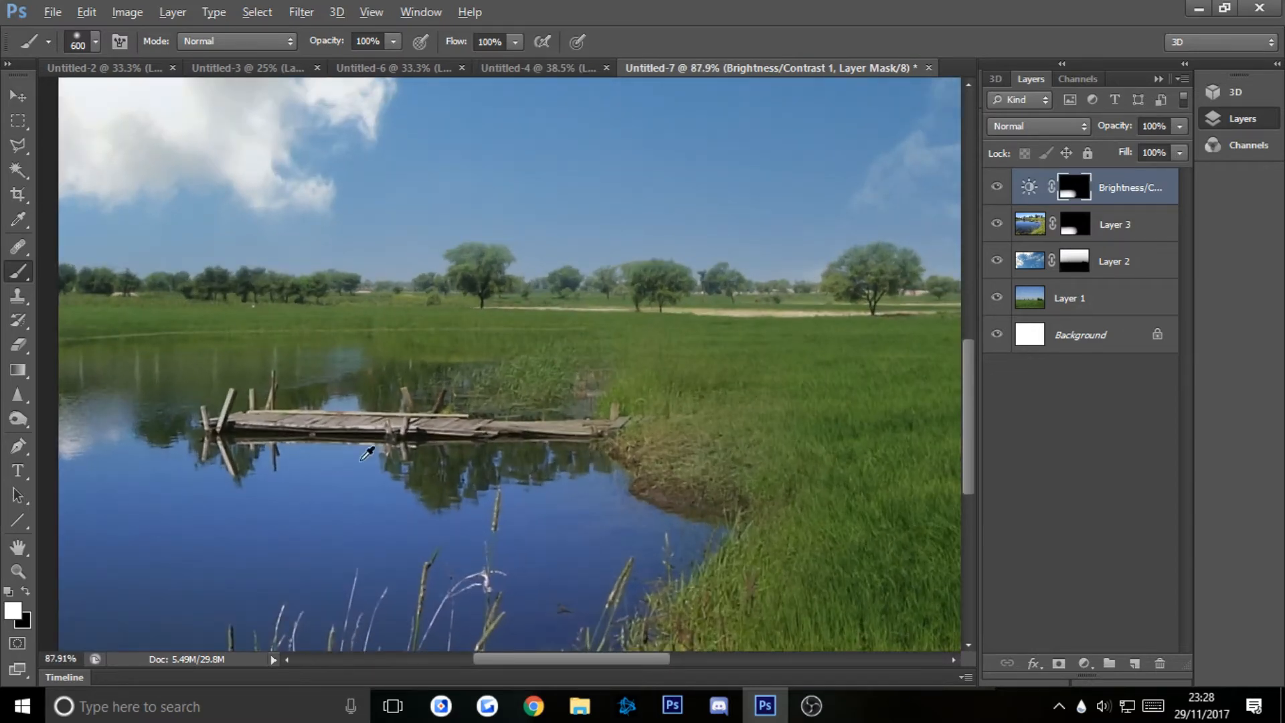
{"action": "scroll", "coordinate": [716, 470], "scroll_direction": "down", "scroll_amount": 3}
{"action": "scroll", "coordinate": [510, 510], "scroll_direction": "up", "scroll_amount": 1}
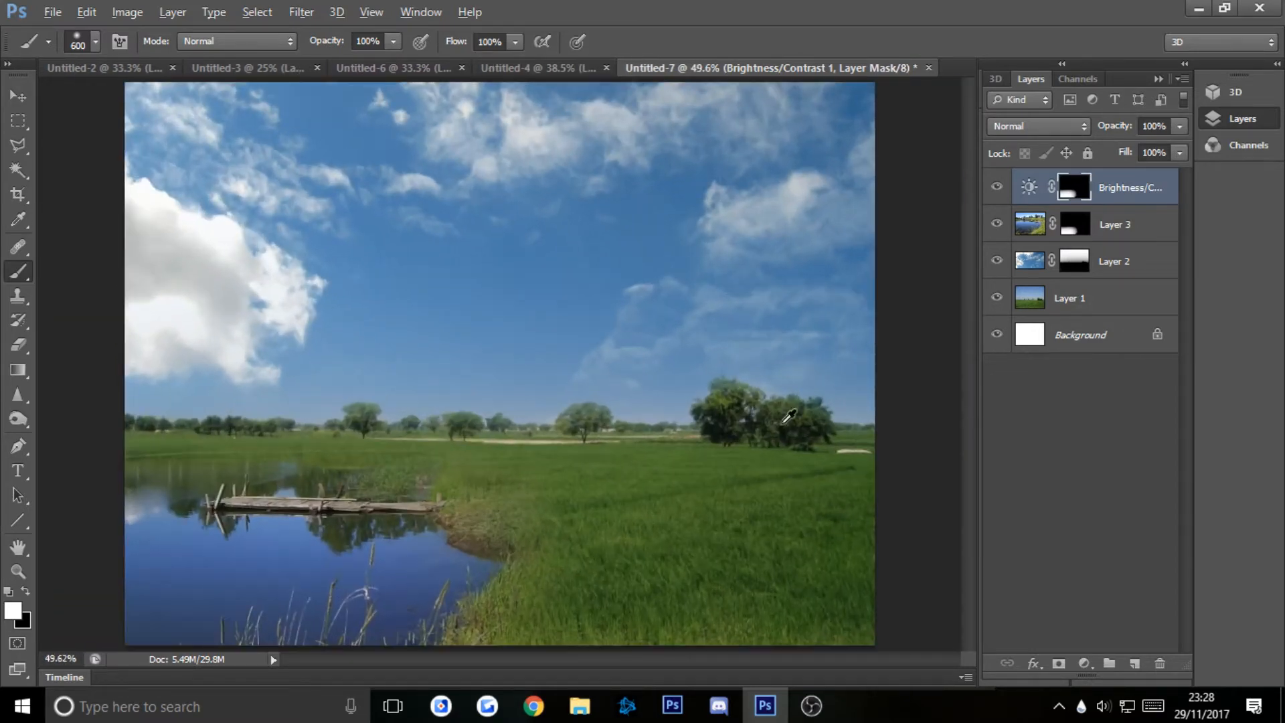
{"action": "scroll", "coordinate": [649, 324], "scroll_direction": "down", "scroll_amount": 2}
{"action": "scroll", "coordinate": [493, 422], "scroll_direction": "up", "scroll_amount": 1}
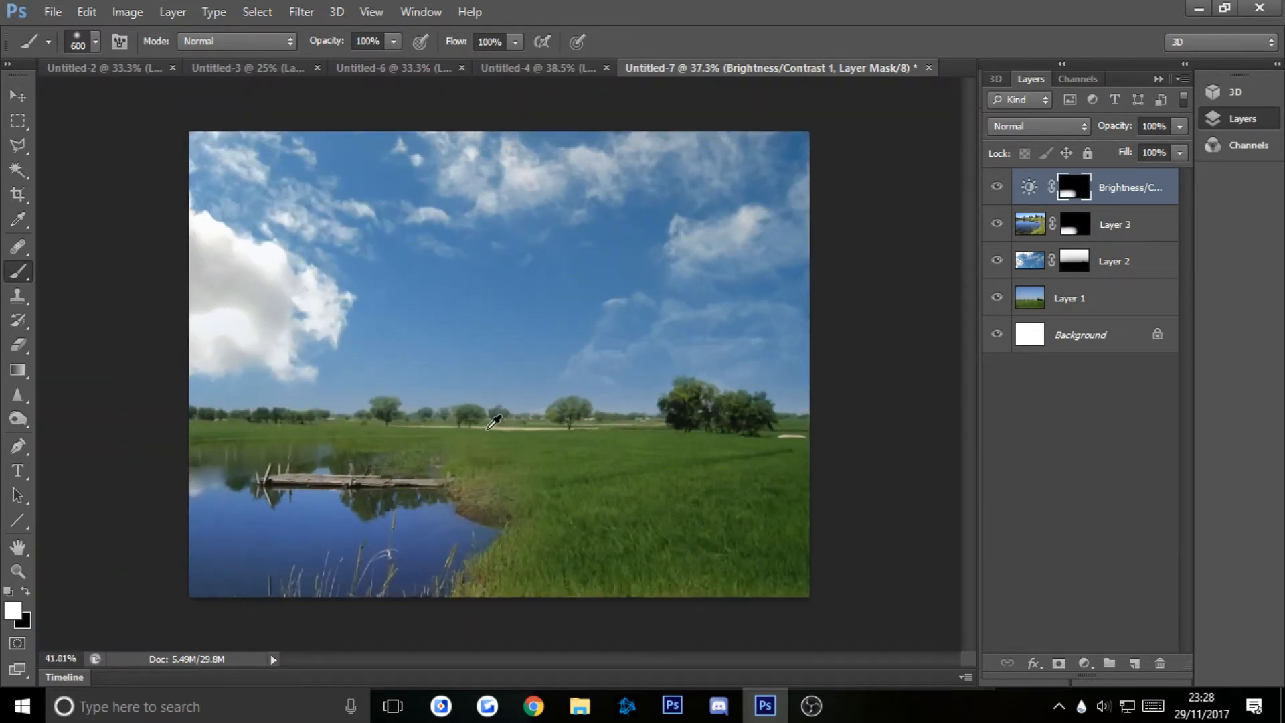
{"action": "scroll", "coordinate": [494, 422], "scroll_direction": "up", "scroll_amount": 1}
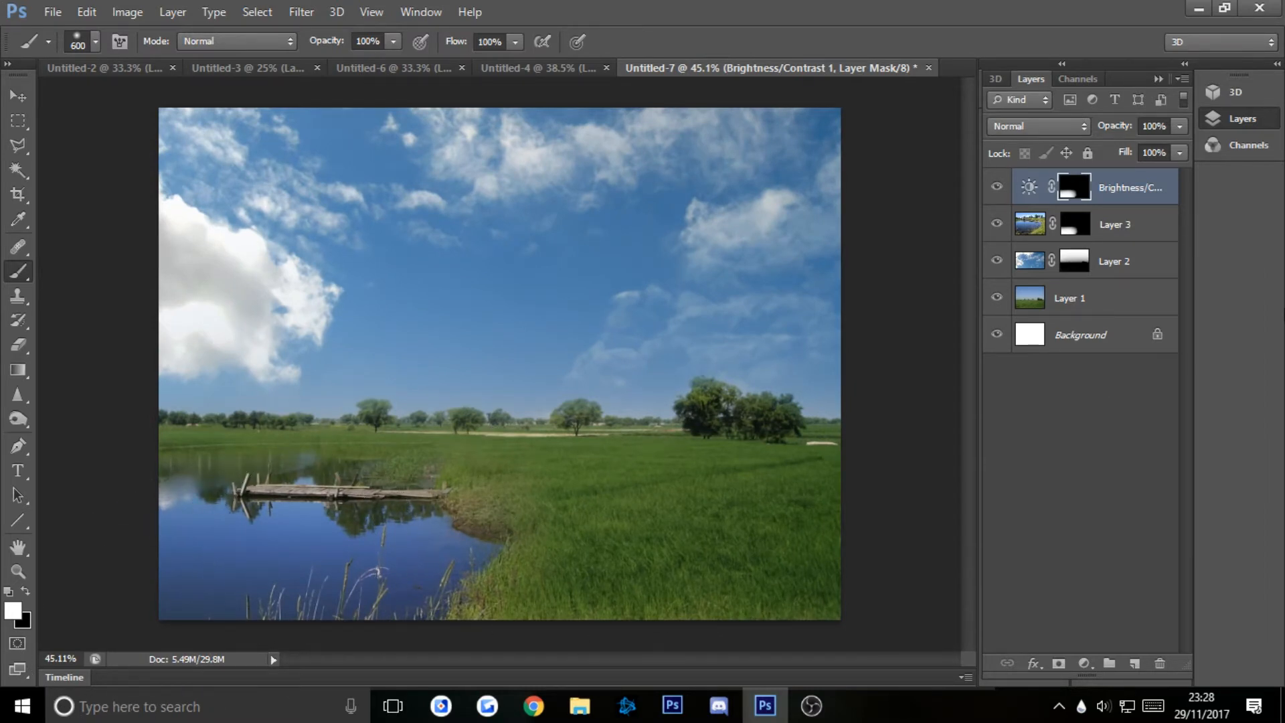
- Select Layer 3 together with the Brightness/Contrast layer and move them with Free Transform to X 401.50 px, Y 815.50 px
{"action": "left_click", "coordinate": [997, 225]}
{"action": "left_click", "coordinate": [997, 224]}
{"action": "left_click", "coordinate": [1030, 224]}
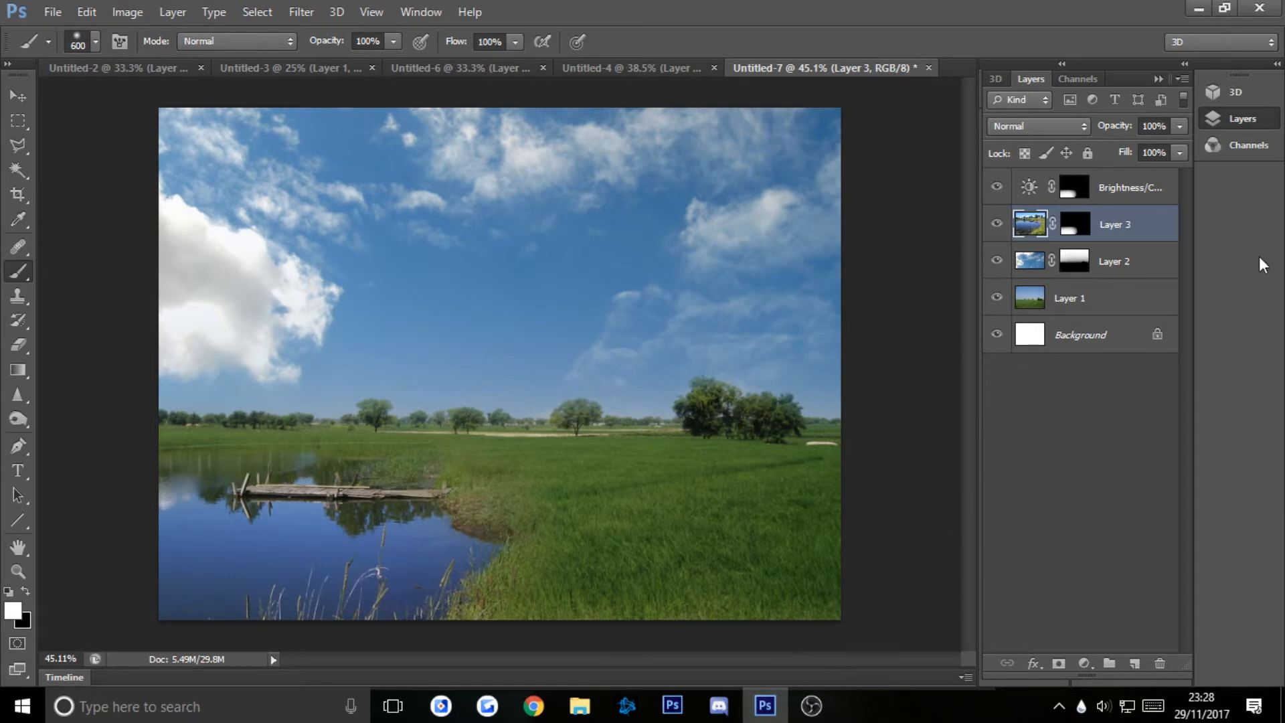
{"action": "left_click", "coordinate": [1111, 191], "text": "ctrl"}
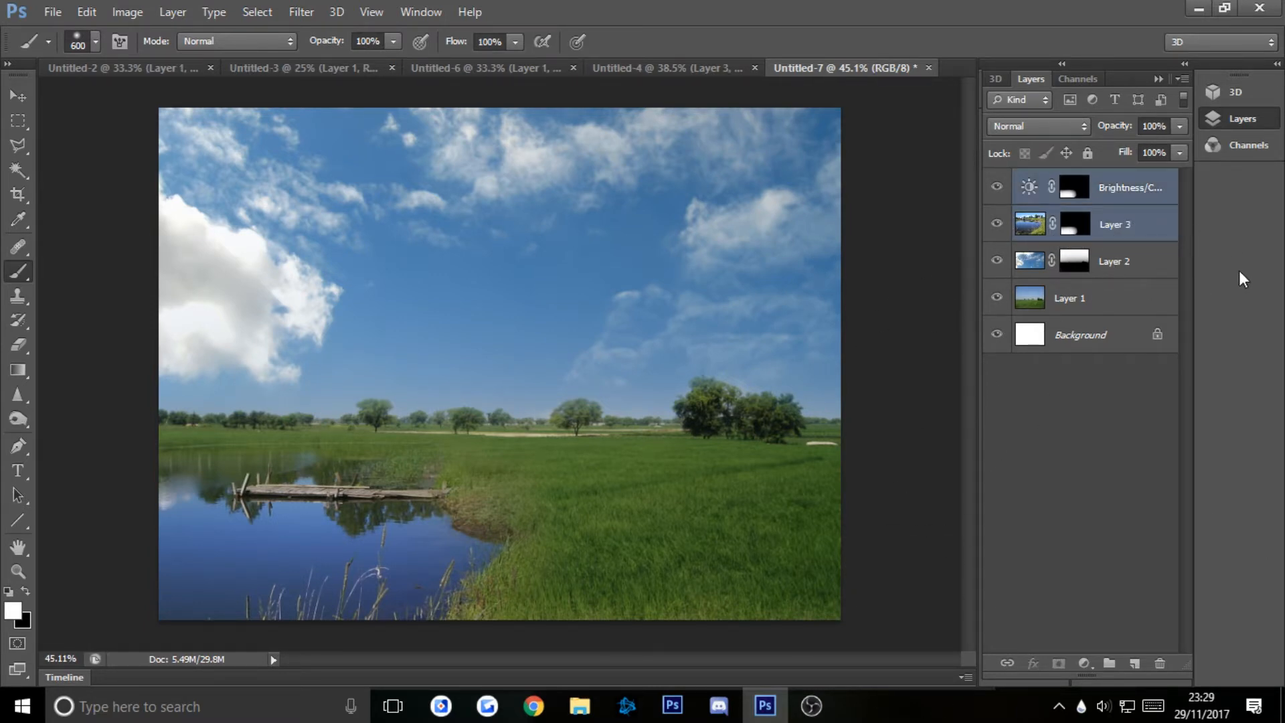
{"action": "left_click", "coordinate": [1142, 277]}
{"action": "left_click", "coordinate": [1148, 224]}
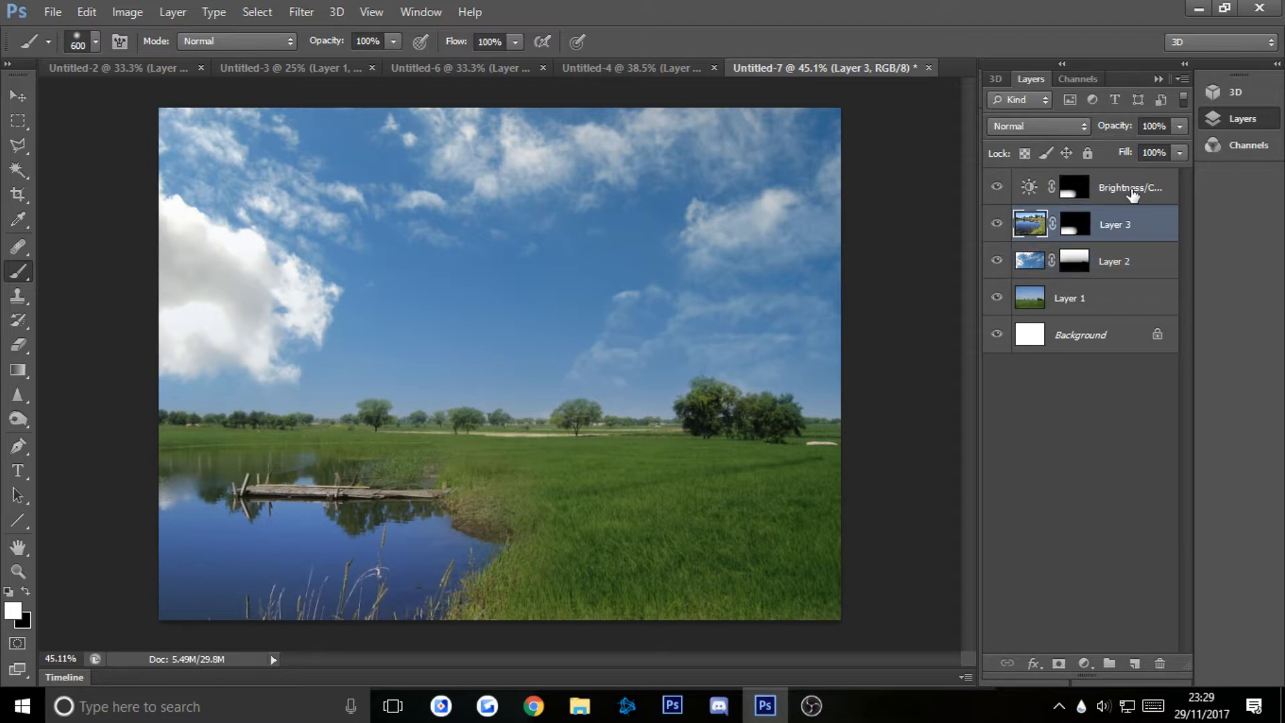
{"action": "left_click", "coordinate": [1132, 192], "text": "ctrl"}
{"action": "key", "text": "ctrl+t"}
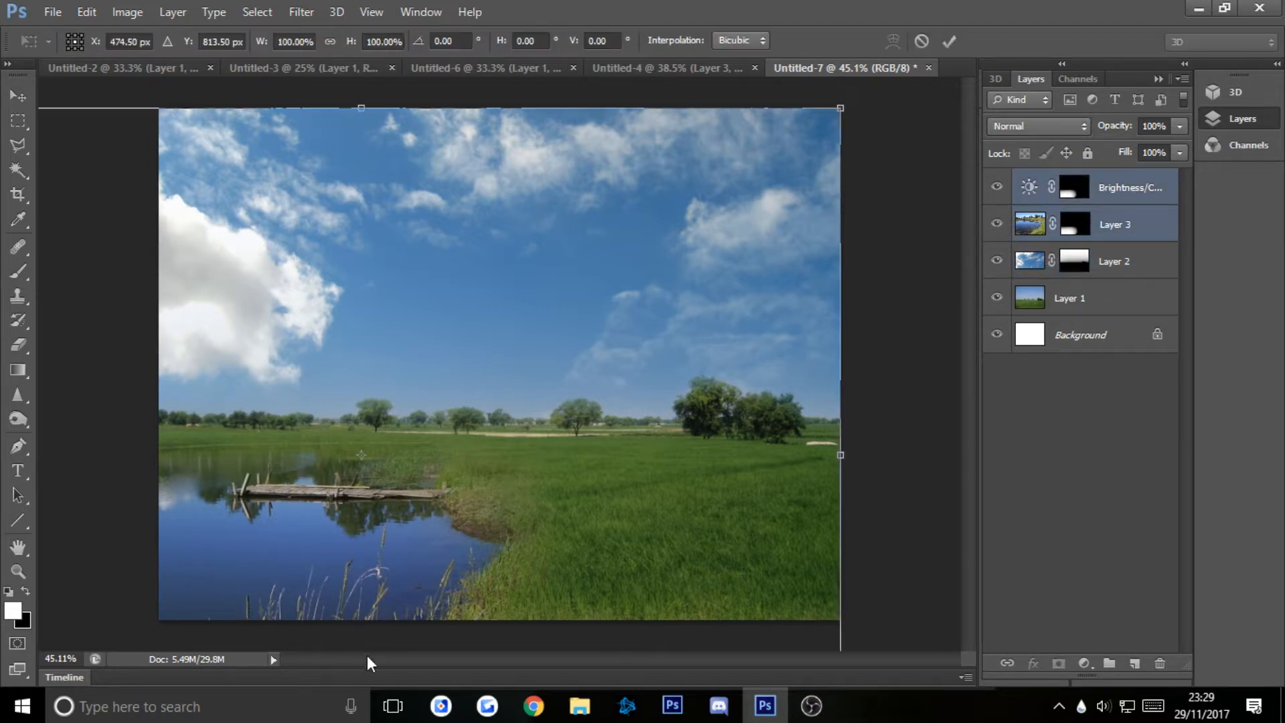
{"action": "left_click_drag", "start_coordinate": [650, 573], "coordinate": [945, 566]}
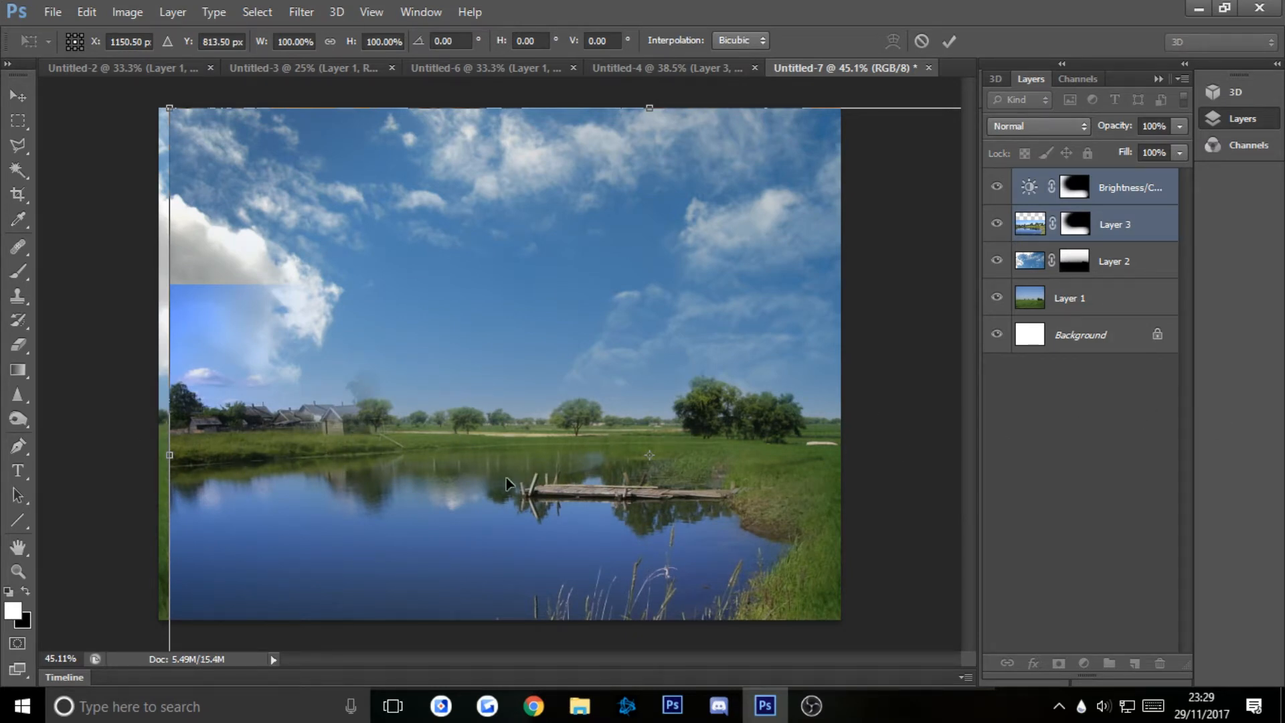
{"action": "left_click_drag", "start_coordinate": [425, 473], "coordinate": [265, 479]}
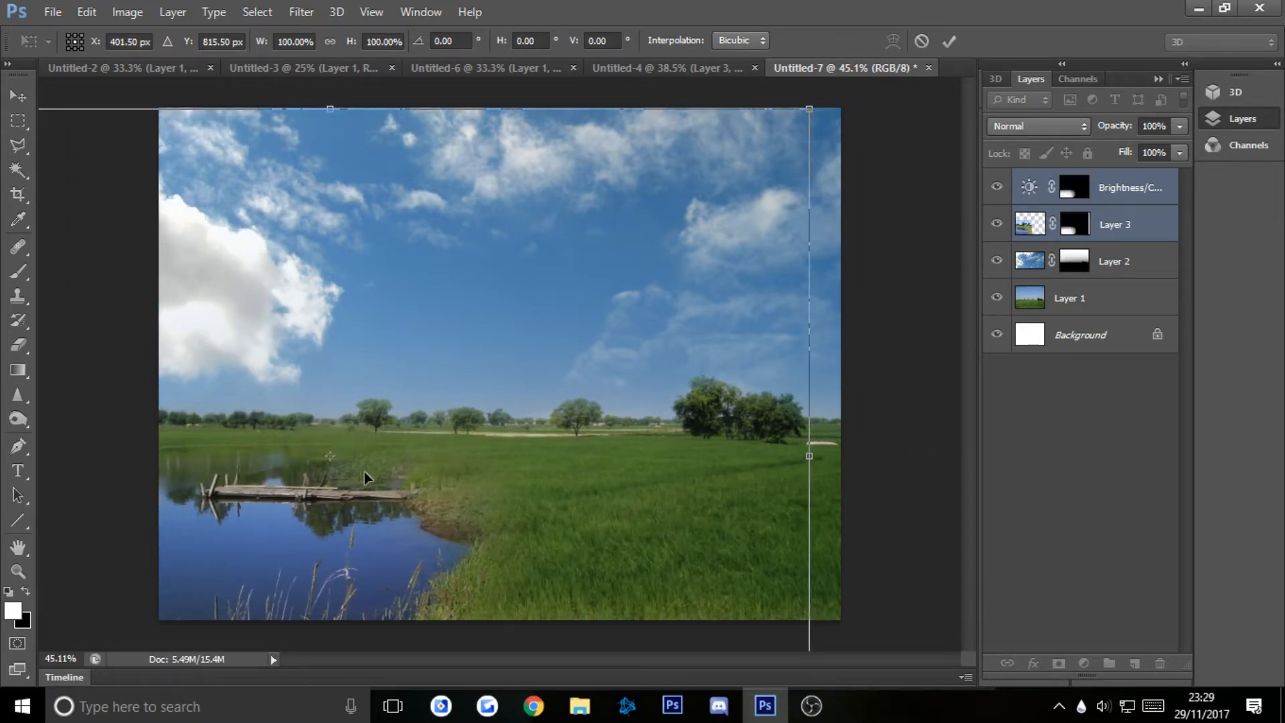
{"action": "key", "text": "Return"}
{"action": "key", "text": "b"}
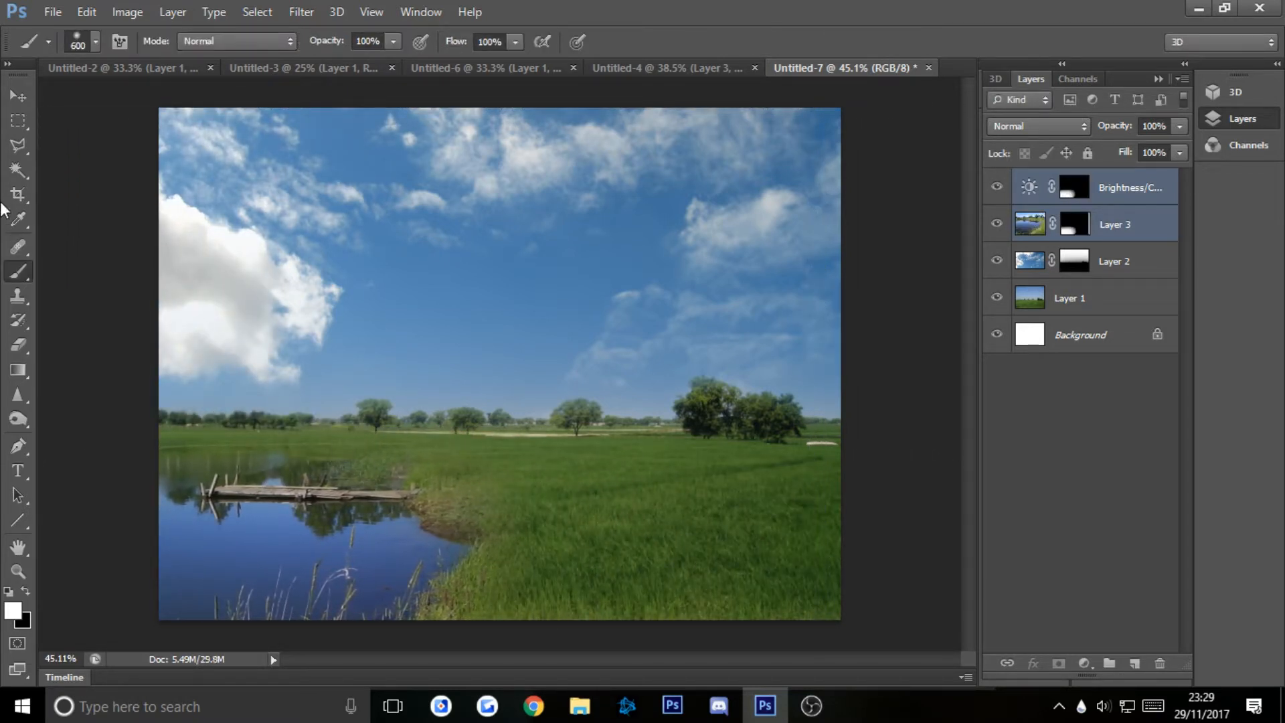
- Compare the composite in Untitled-7 with the version in the Untitled-4 document
{"action": "left_click", "coordinate": [24, 123]}
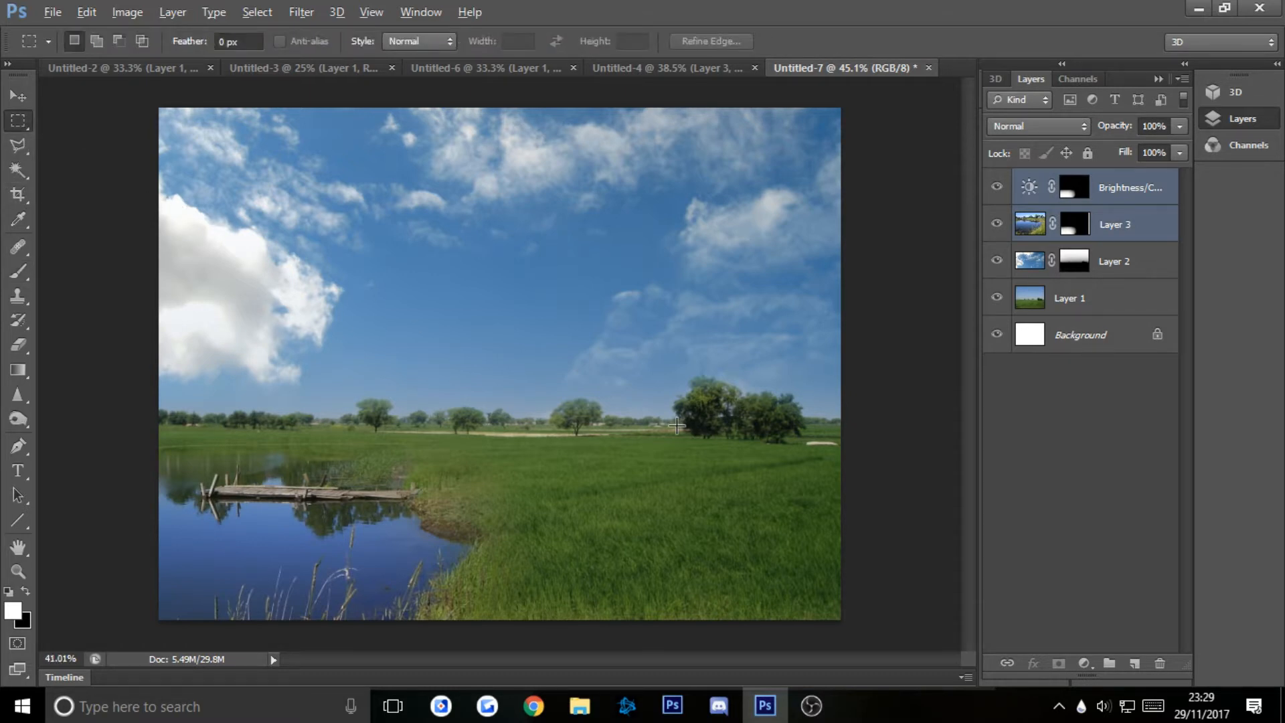
{"action": "scroll", "coordinate": [676, 426], "scroll_direction": "down", "scroll_amount": 3}
{"action": "scroll", "coordinate": [636, 420], "scroll_direction": "up", "scroll_amount": 3}
{"action": "left_click", "coordinate": [672, 69]}
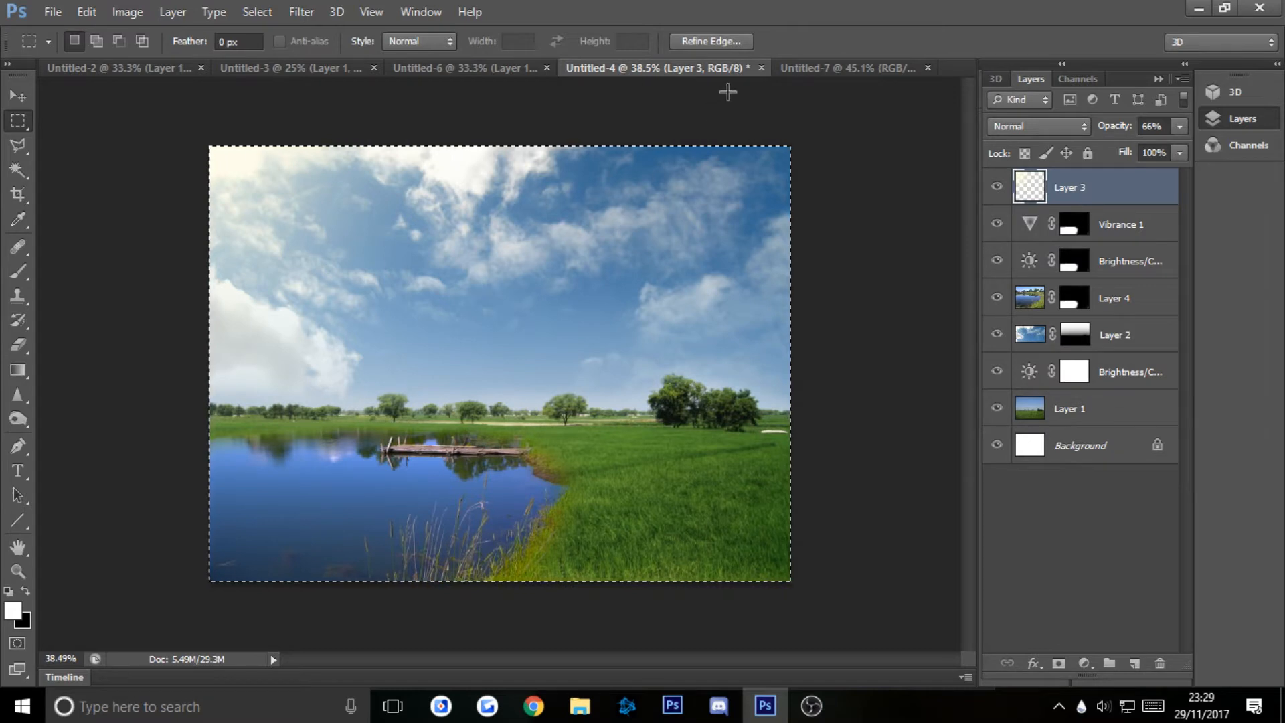
{"action": "left_click", "coordinate": [798, 68]}
{"action": "left_click", "coordinate": [667, 71]}
{"action": "left_click", "coordinate": [784, 69]}
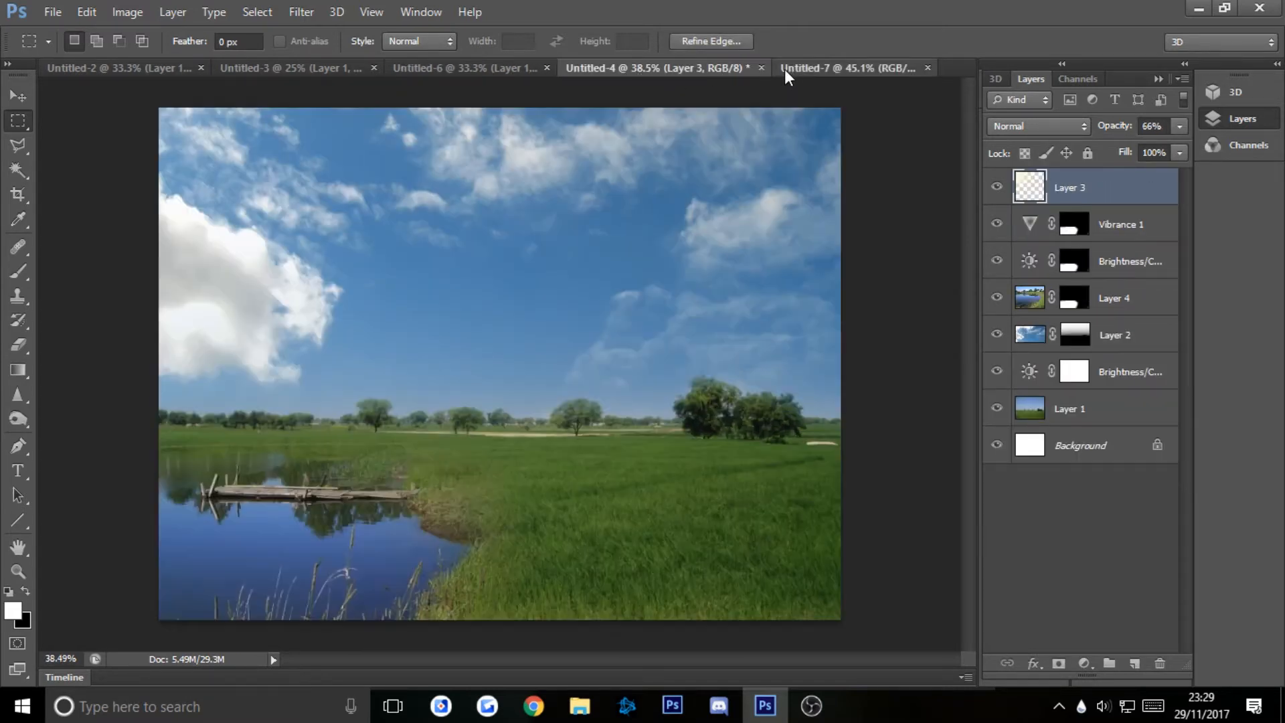
{"action": "left_click", "coordinate": [697, 70]}
{"action": "left_click", "coordinate": [816, 71]}
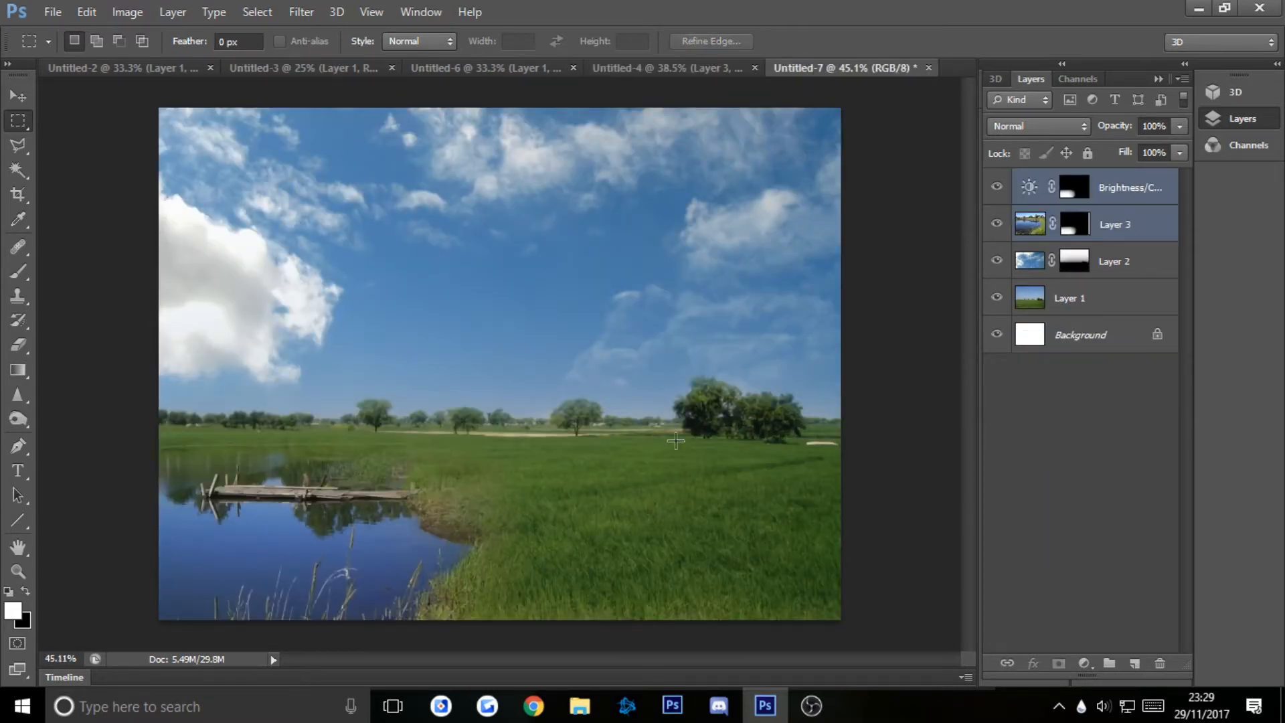
{"action": "scroll", "coordinate": [728, 422], "scroll_direction": "down", "scroll_amount": 3}
{"action": "scroll", "coordinate": [730, 423], "scroll_direction": "up", "scroll_amount": 4}
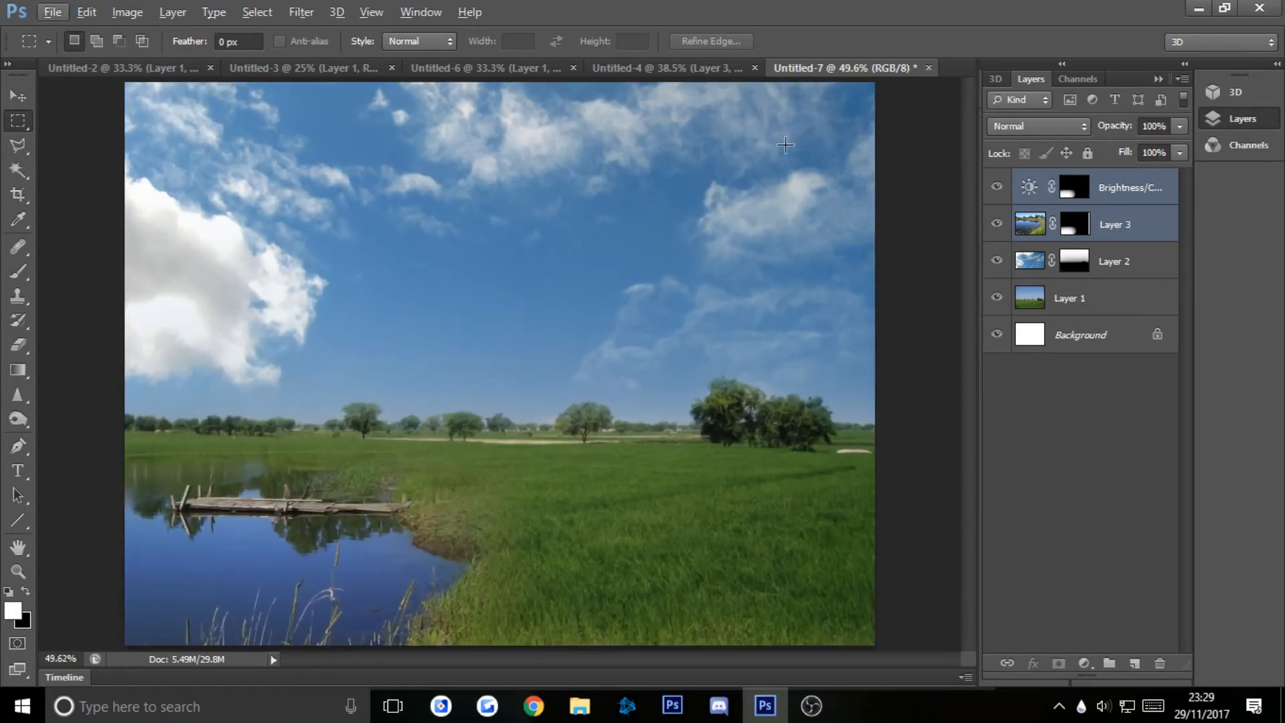
{"action": "left_click", "coordinate": [668, 69]}
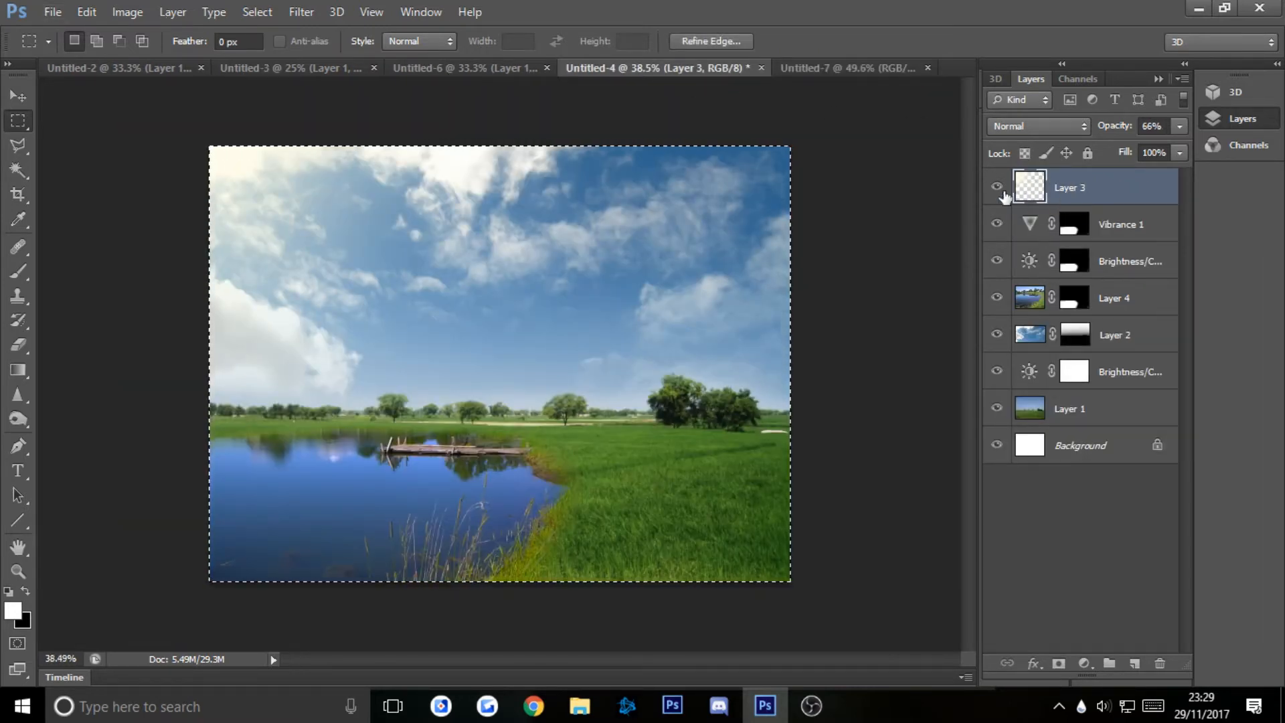
{"action": "left_click", "coordinate": [824, 72]}
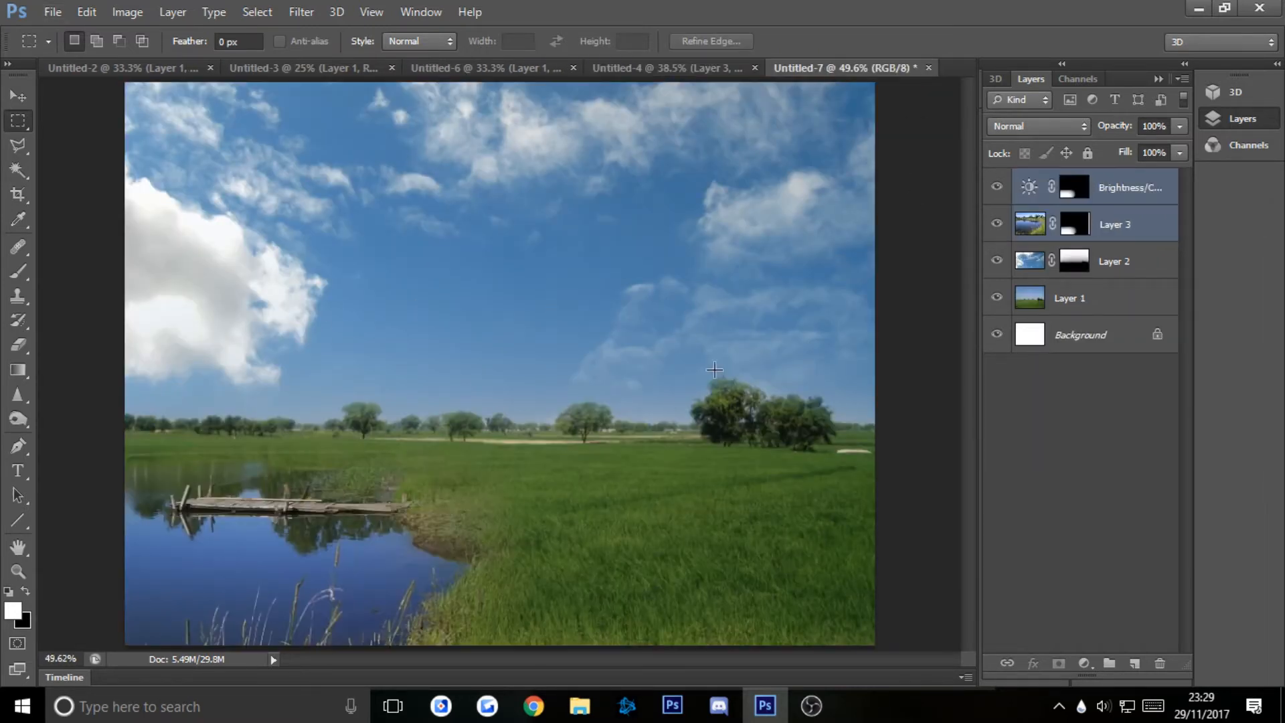
{"action": "scroll", "coordinate": [715, 370], "scroll_direction": "down", "scroll_amount": 1}
{"action": "left_click", "coordinate": [1104, 194]}
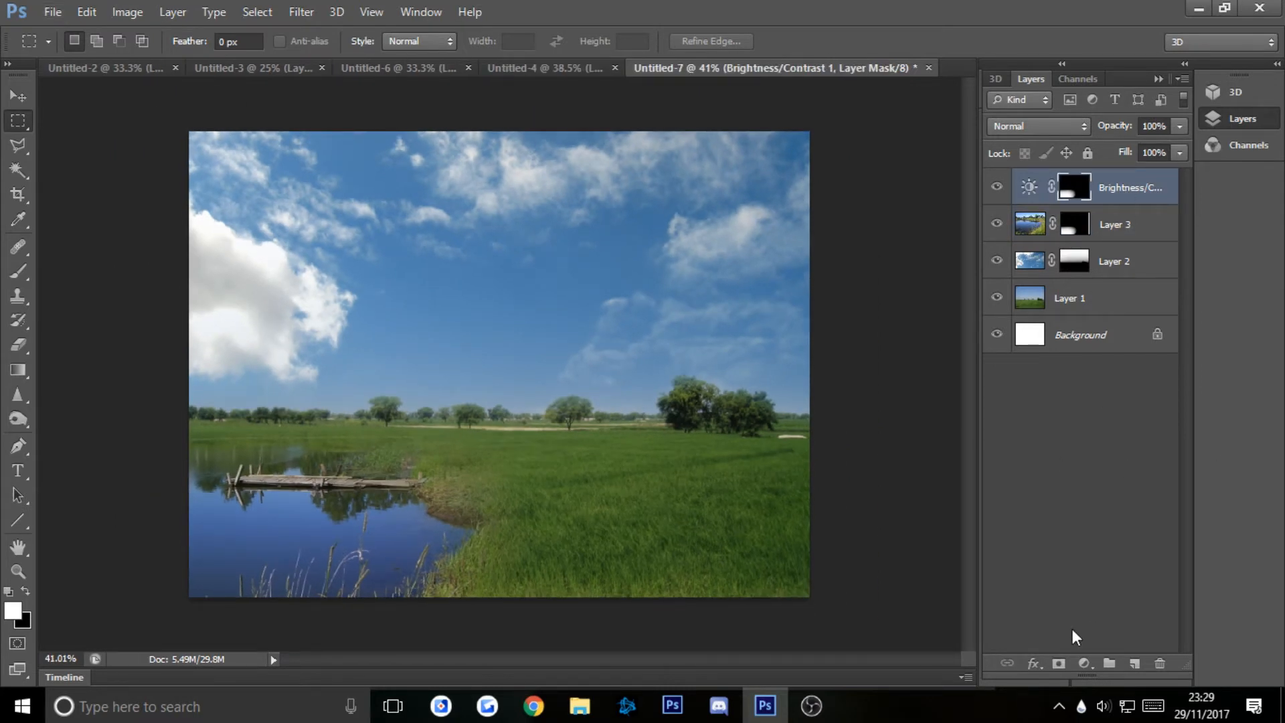
{"action": "left_click", "coordinate": [1087, 663]}
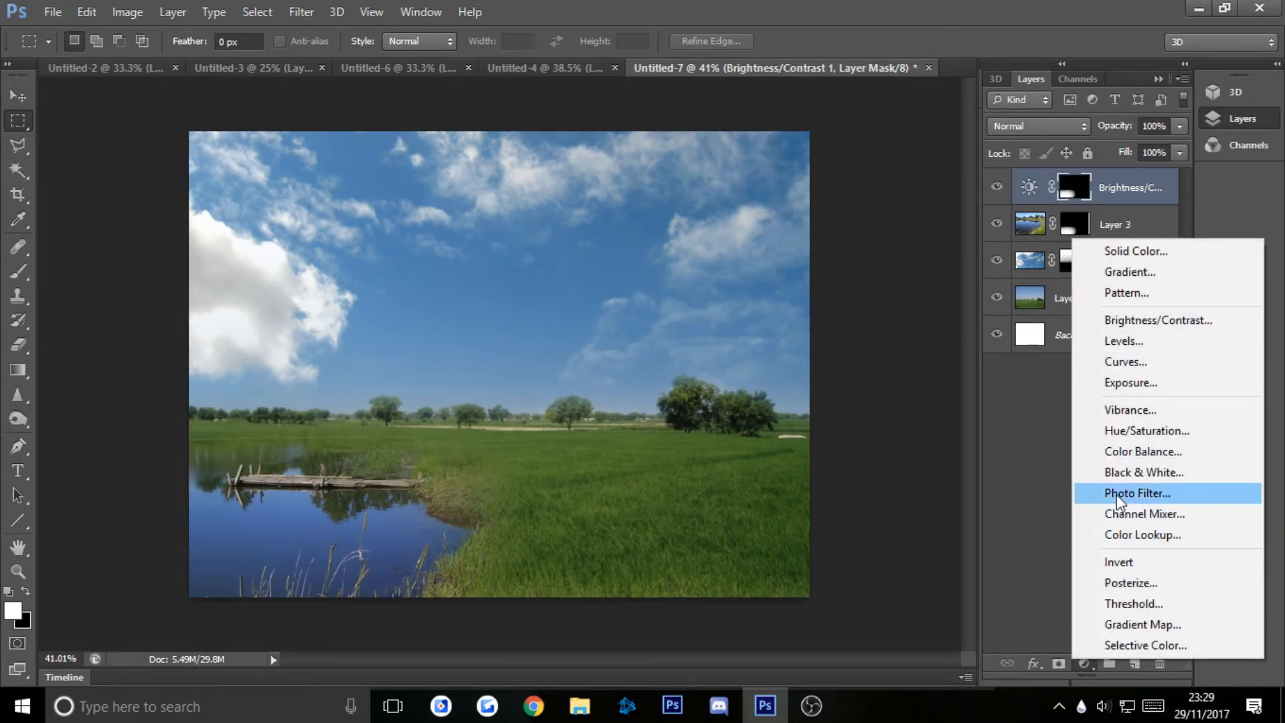
{"action": "left_click", "coordinate": [1049, 371]}
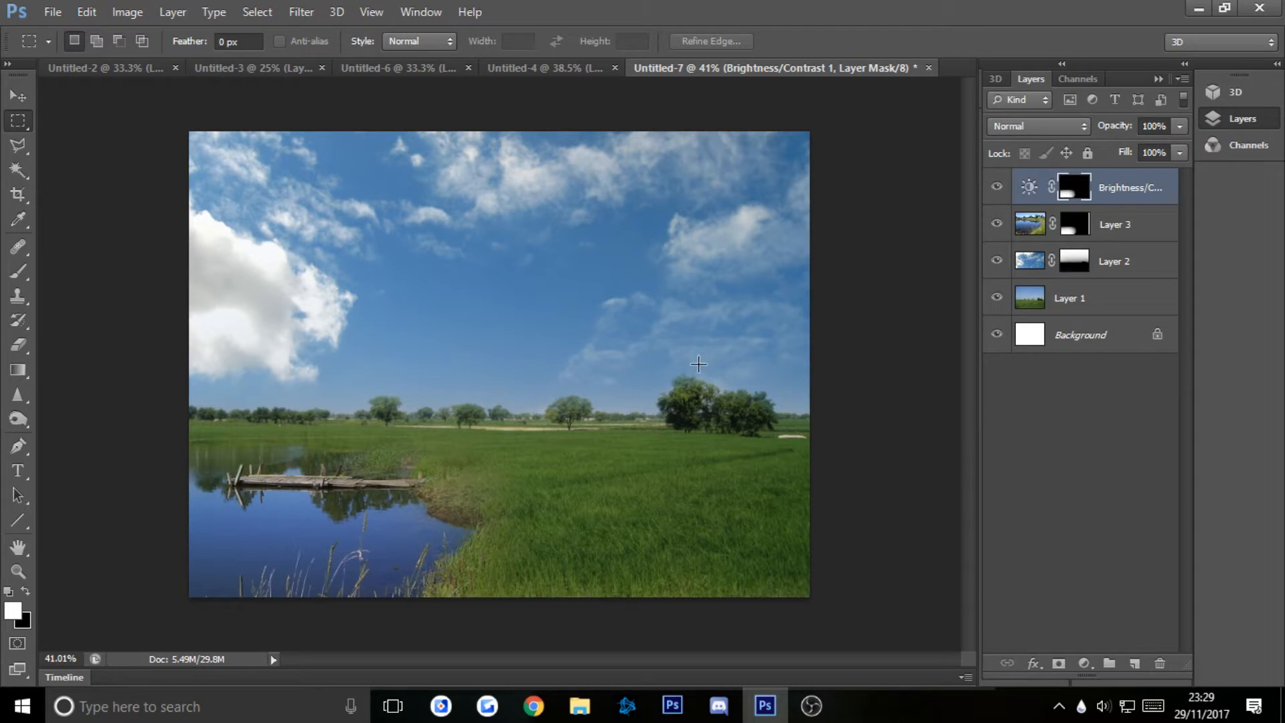
- Load Layer 2's mask as a selection and add a Vibrance adjustment layer for the sky with vibrance +83 and saturation +21
{"action": "left_click", "coordinate": [1114, 267]}
{"action": "left_click_drag", "start_coordinate": [1037, 267], "coordinate": [1037, 274]}
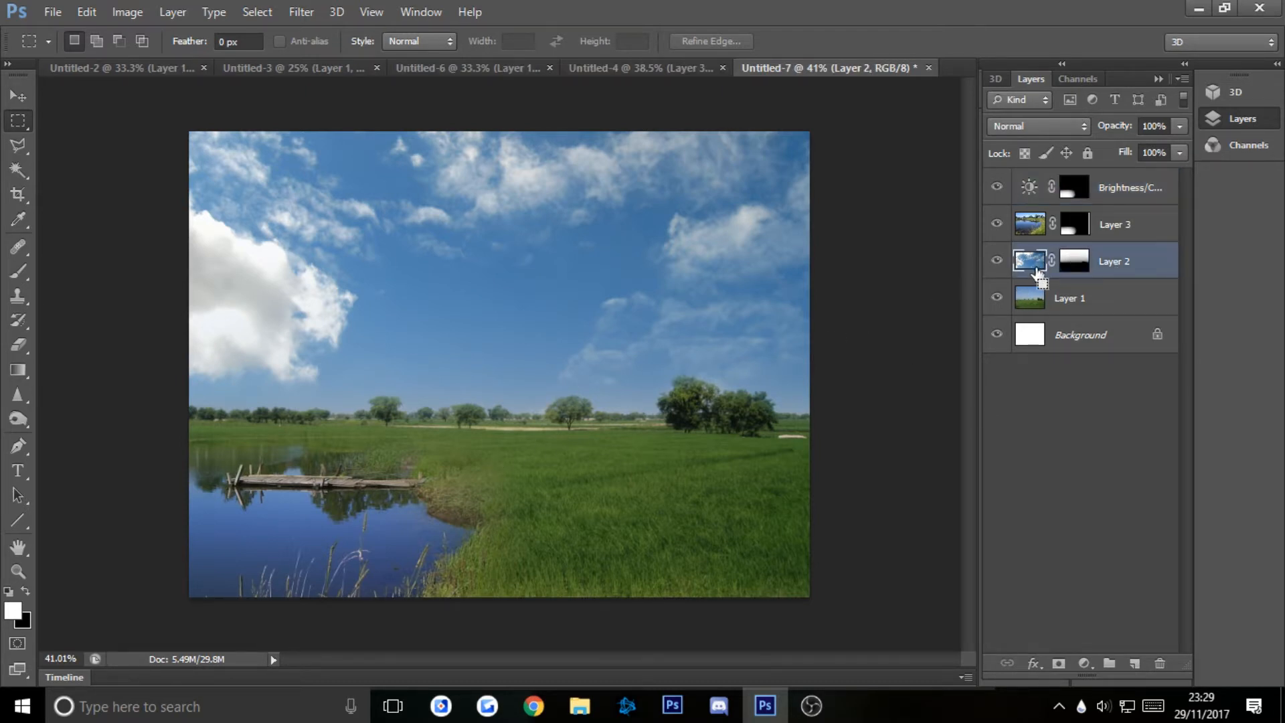
{"action": "left_click", "coordinate": [1037, 275], "text": "ctrl"}
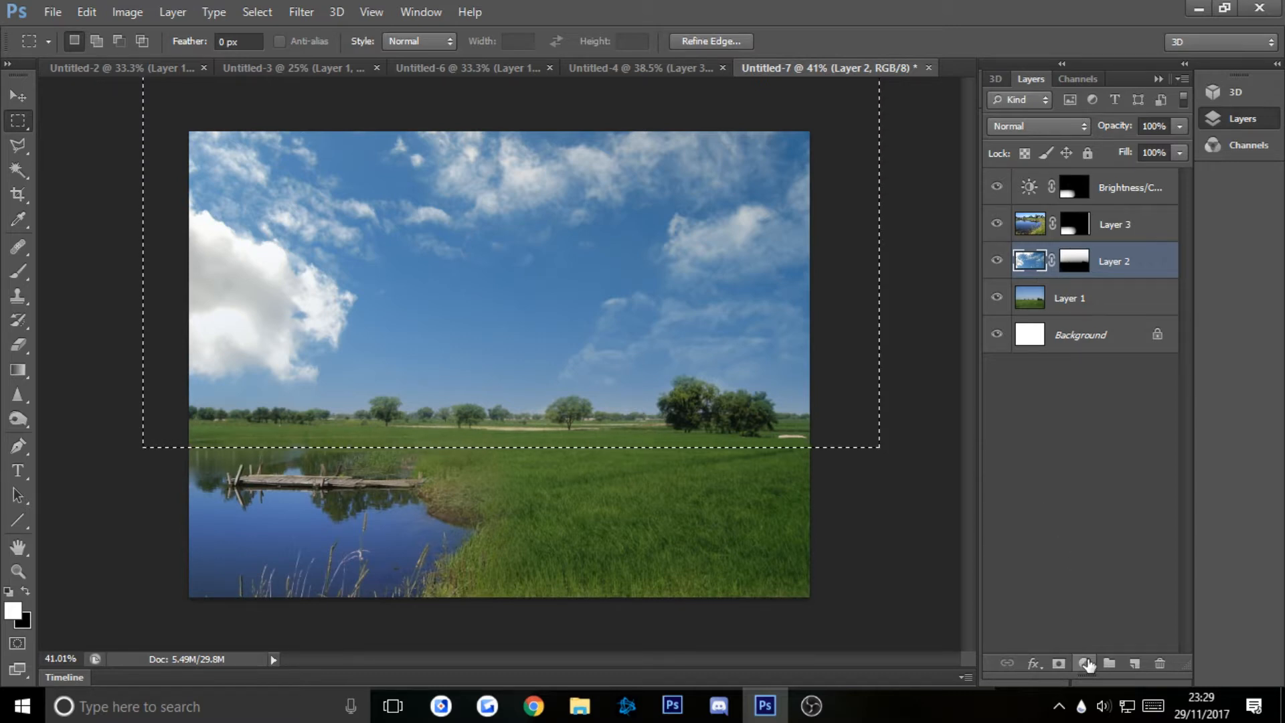
{"action": "left_click", "coordinate": [1078, 265]}
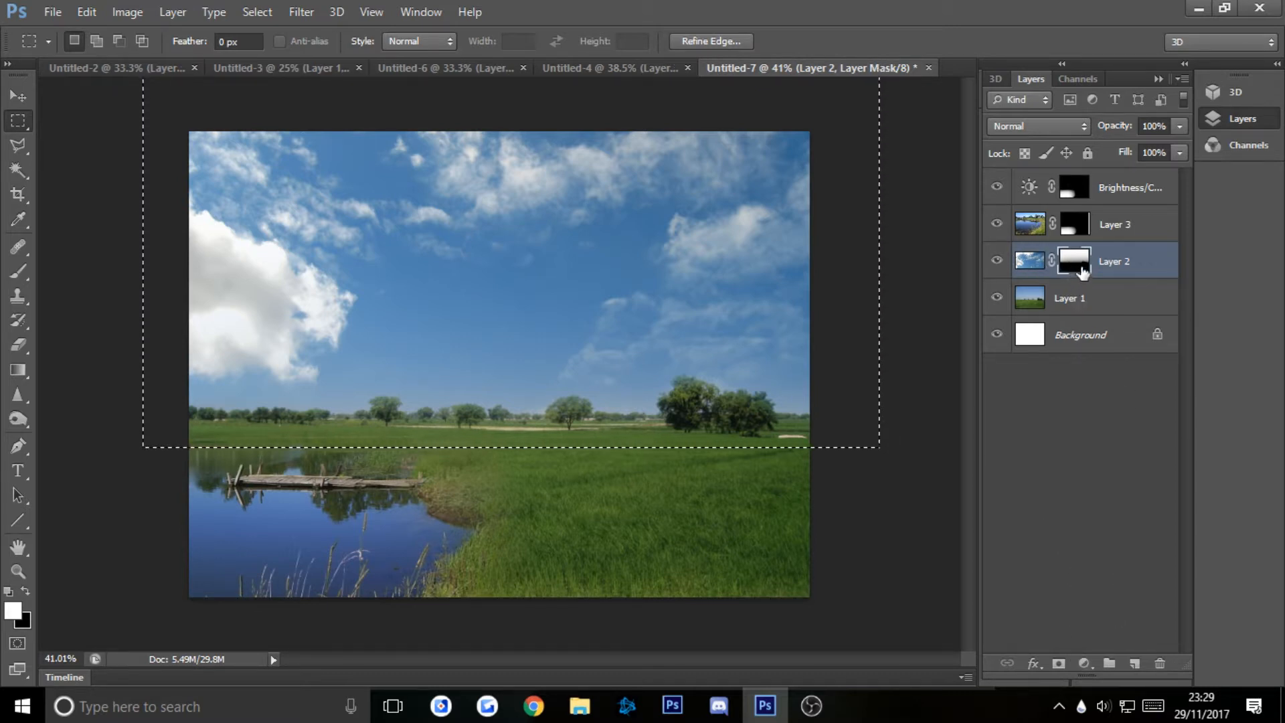
{"action": "left_click", "coordinate": [1080, 267], "text": "ctrl"}
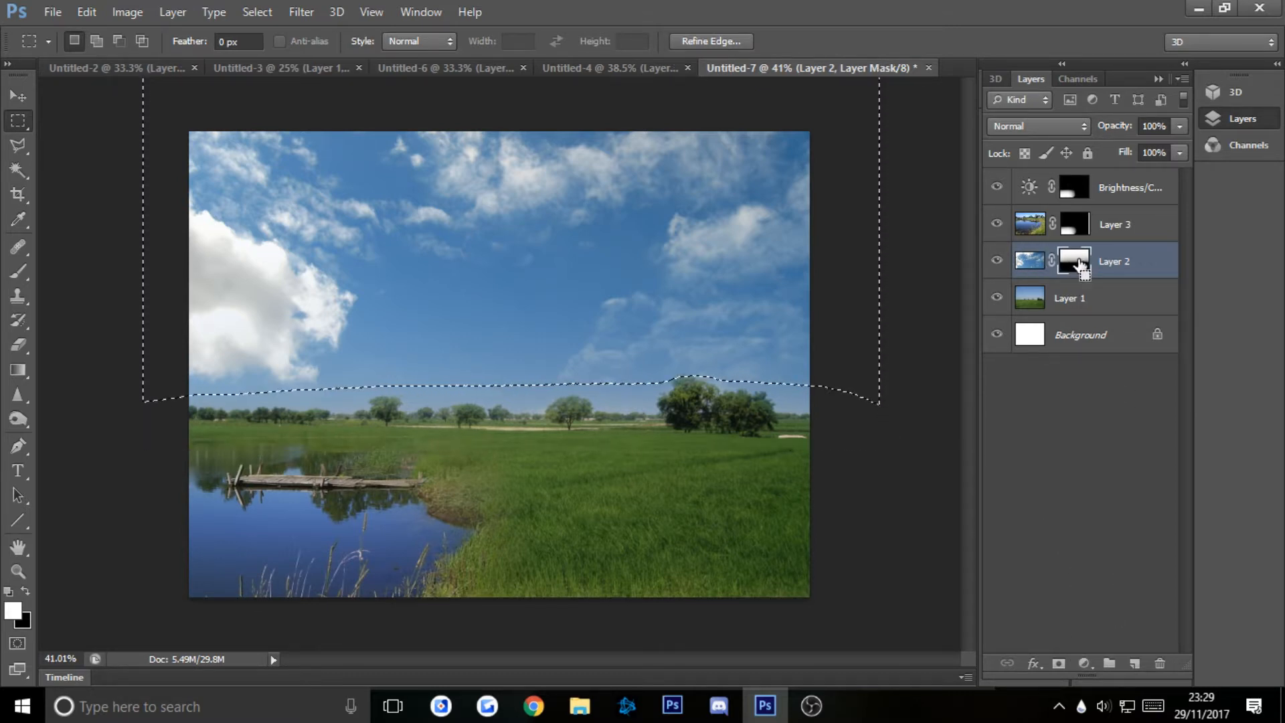
{"action": "left_click", "coordinate": [1084, 664]}
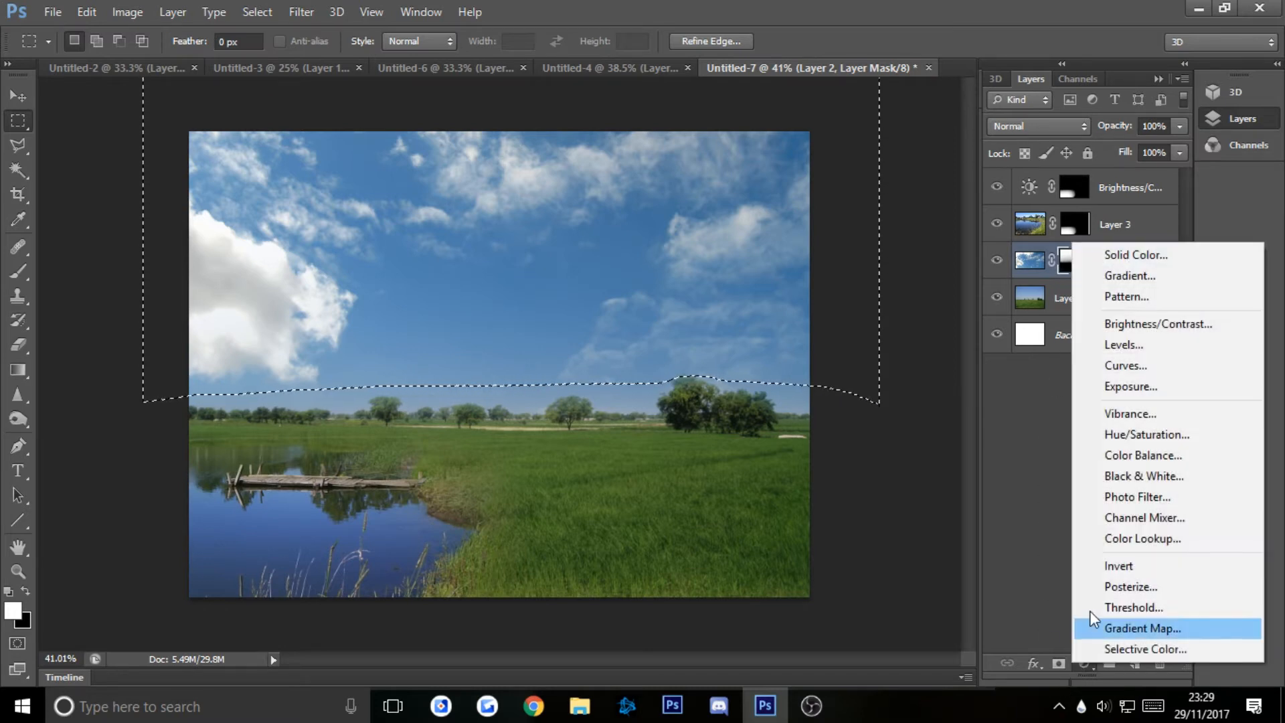
{"action": "left_click", "coordinate": [1142, 414]}
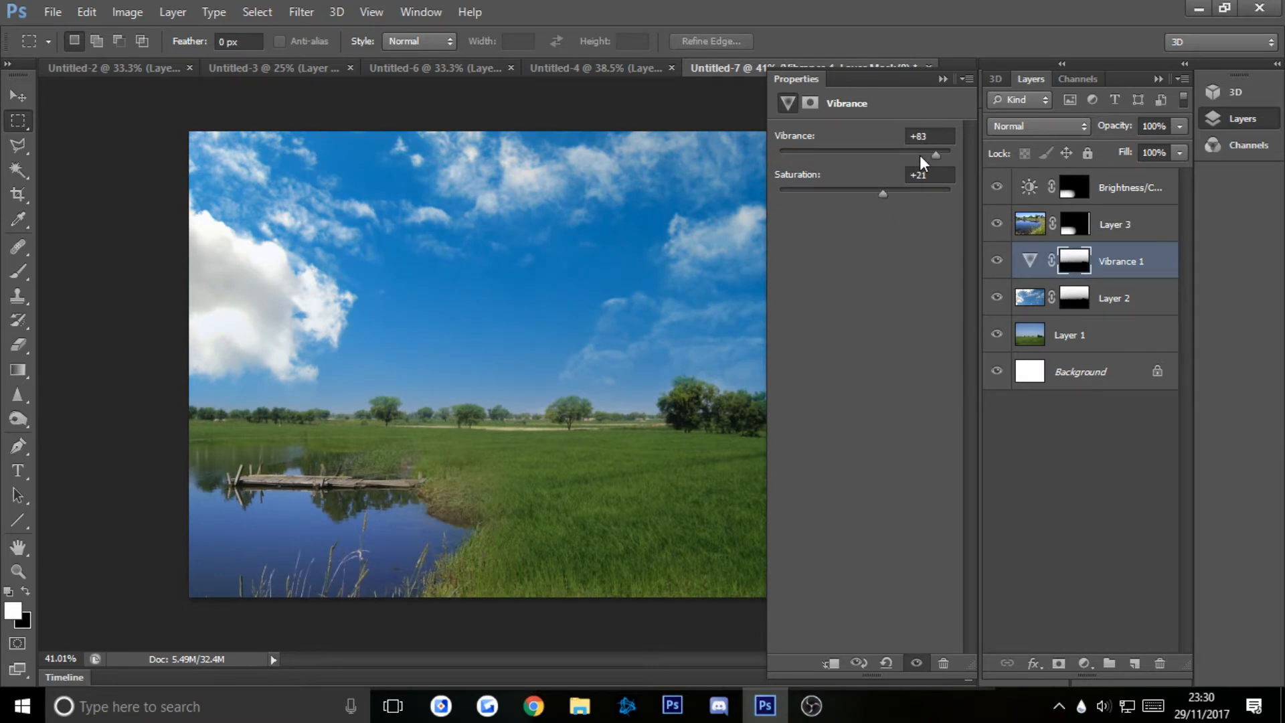
- Lower the lake's Brightness/Contrast adjustment to brightness -75 and reduce its contrast, checking the lake and shoreline in the composite
{"action": "left_click", "coordinate": [942, 79]}
{"action": "scroll", "coordinate": [749, 456], "scroll_direction": "down", "scroll_amount": 1}
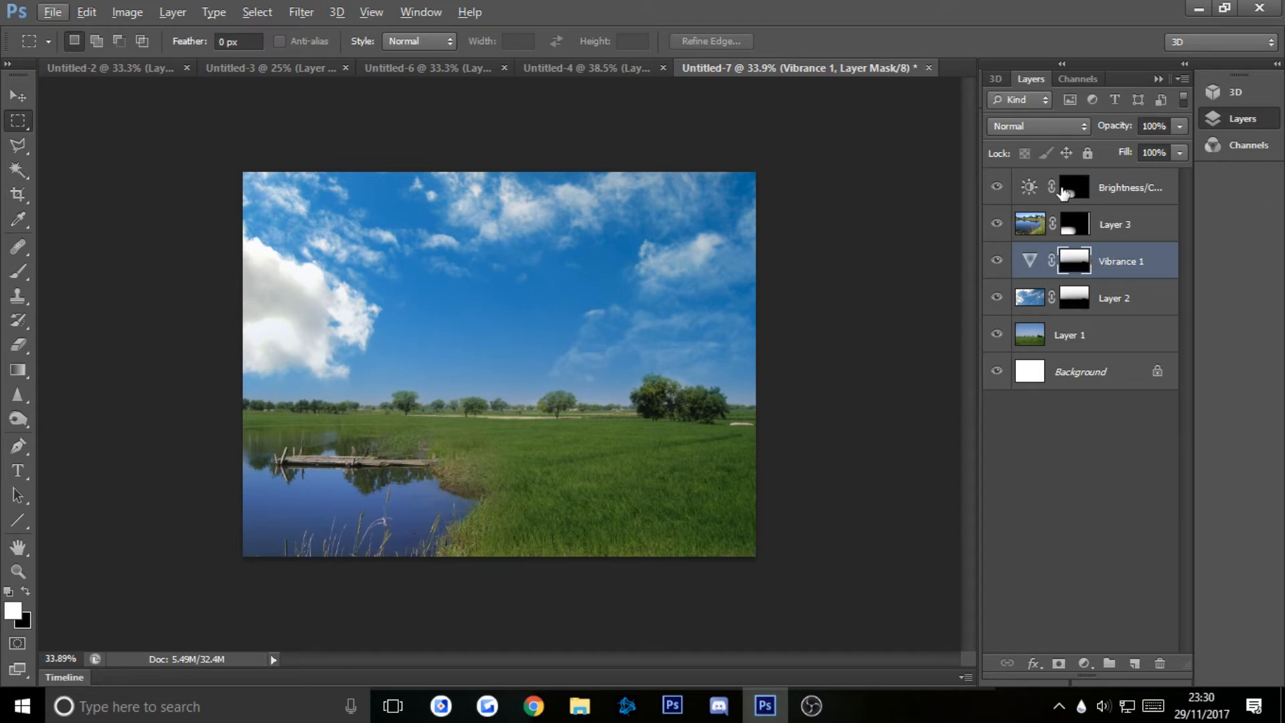
{"action": "double_click", "coordinate": [1042, 190]}
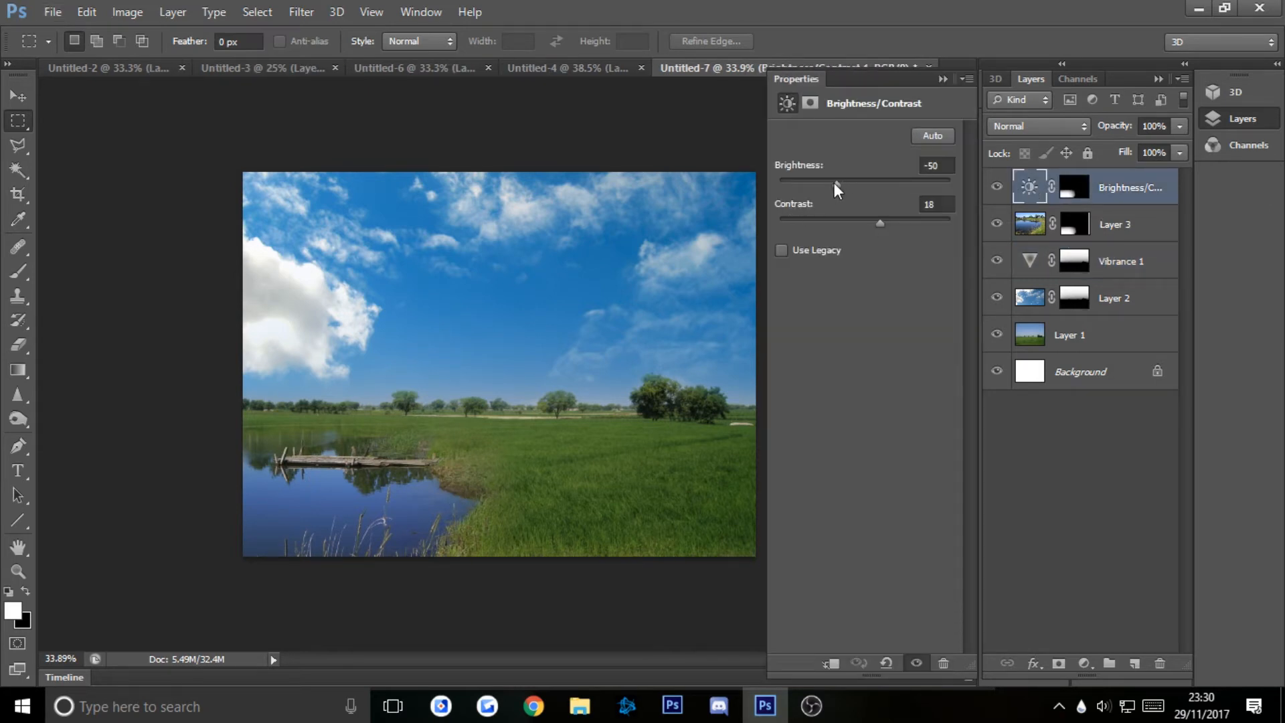
{"action": "left_click_drag", "start_coordinate": [835, 183], "coordinate": [824, 186]}
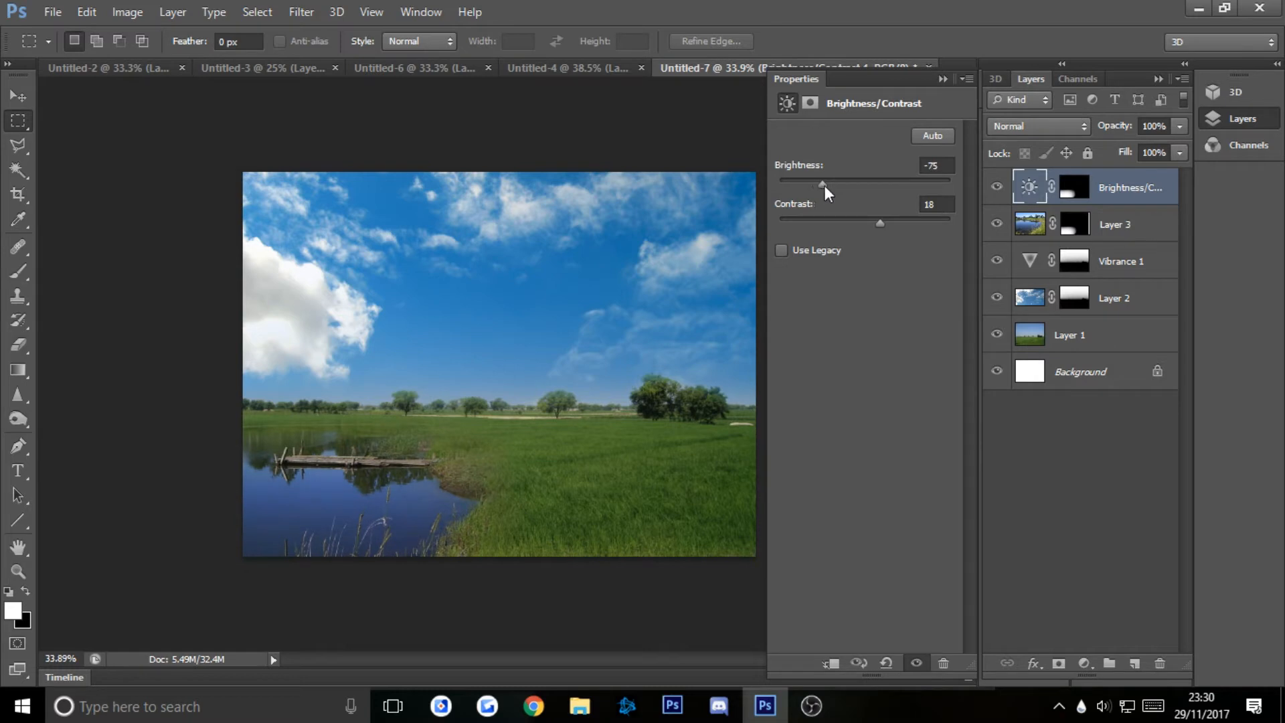
{"action": "left_click_drag", "start_coordinate": [877, 222], "coordinate": [862, 221]}
{"action": "left_click", "coordinate": [943, 79]}
{"action": "scroll", "coordinate": [359, 460], "scroll_direction": "up", "scroll_amount": 5}
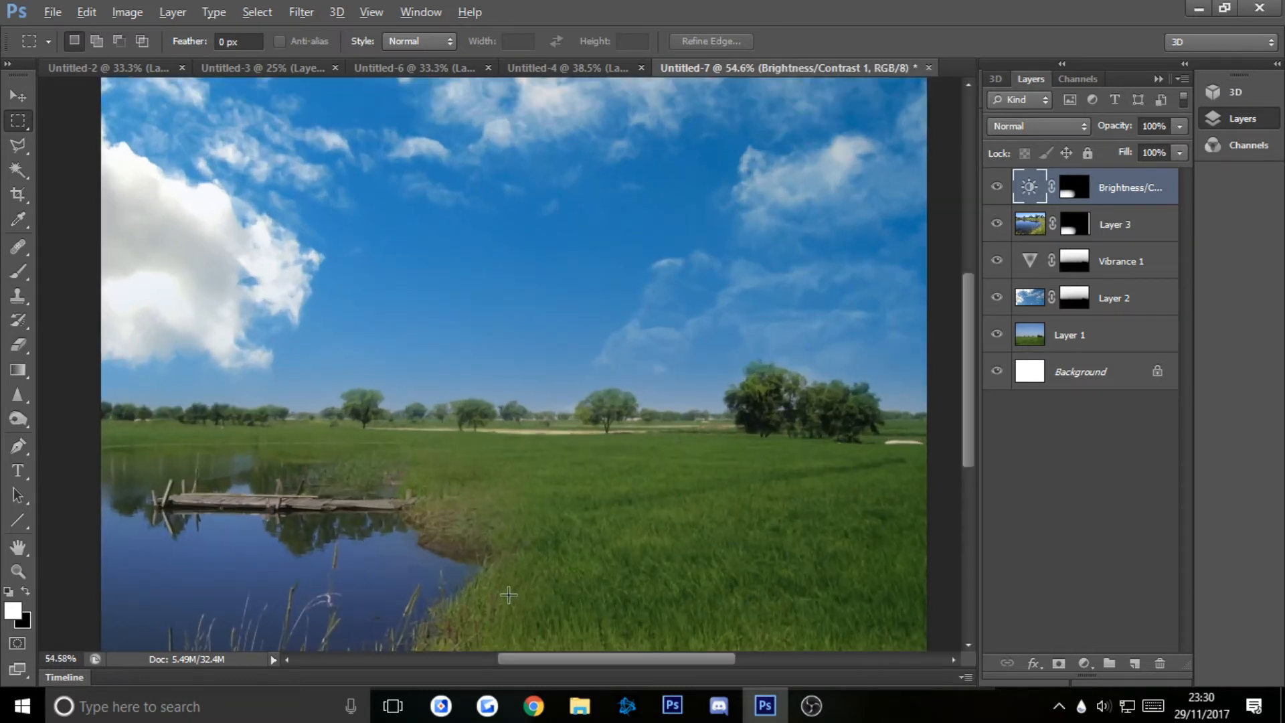
{"action": "scroll", "coordinate": [469, 535], "scroll_direction": "down", "scroll_amount": 3}
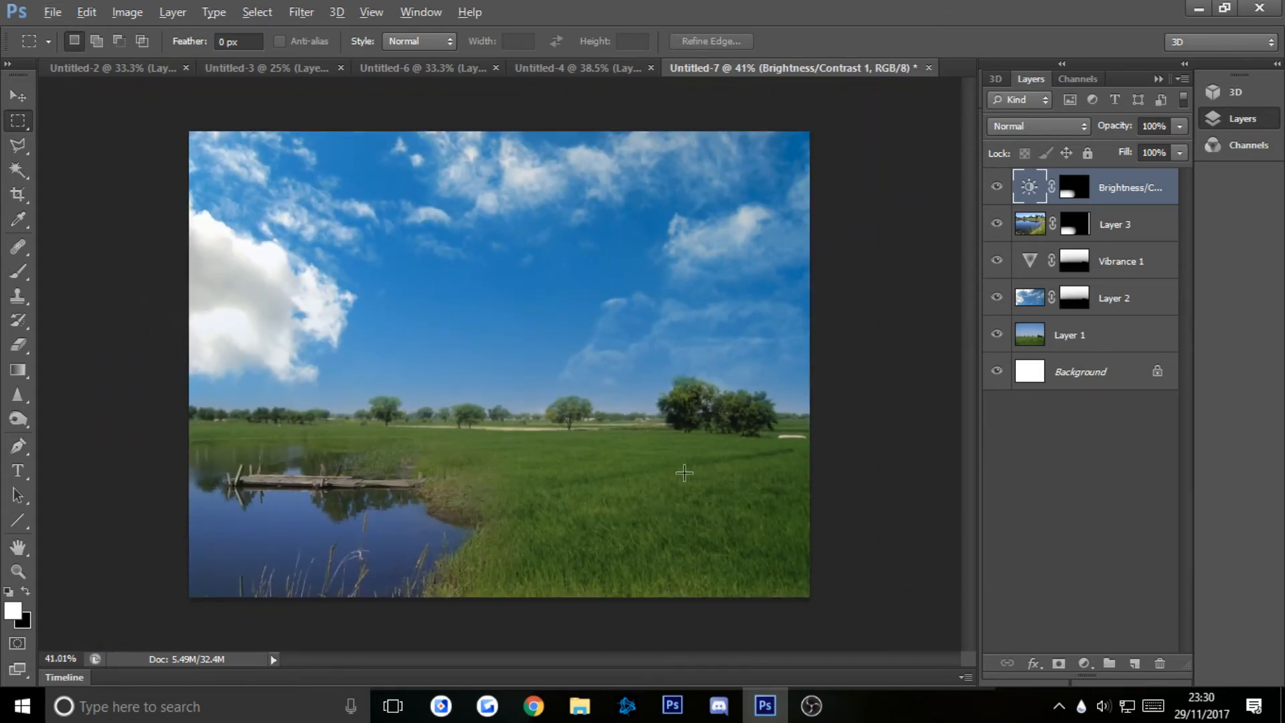
{"action": "scroll", "coordinate": [688, 467], "scroll_direction": "up", "scroll_amount": 1}
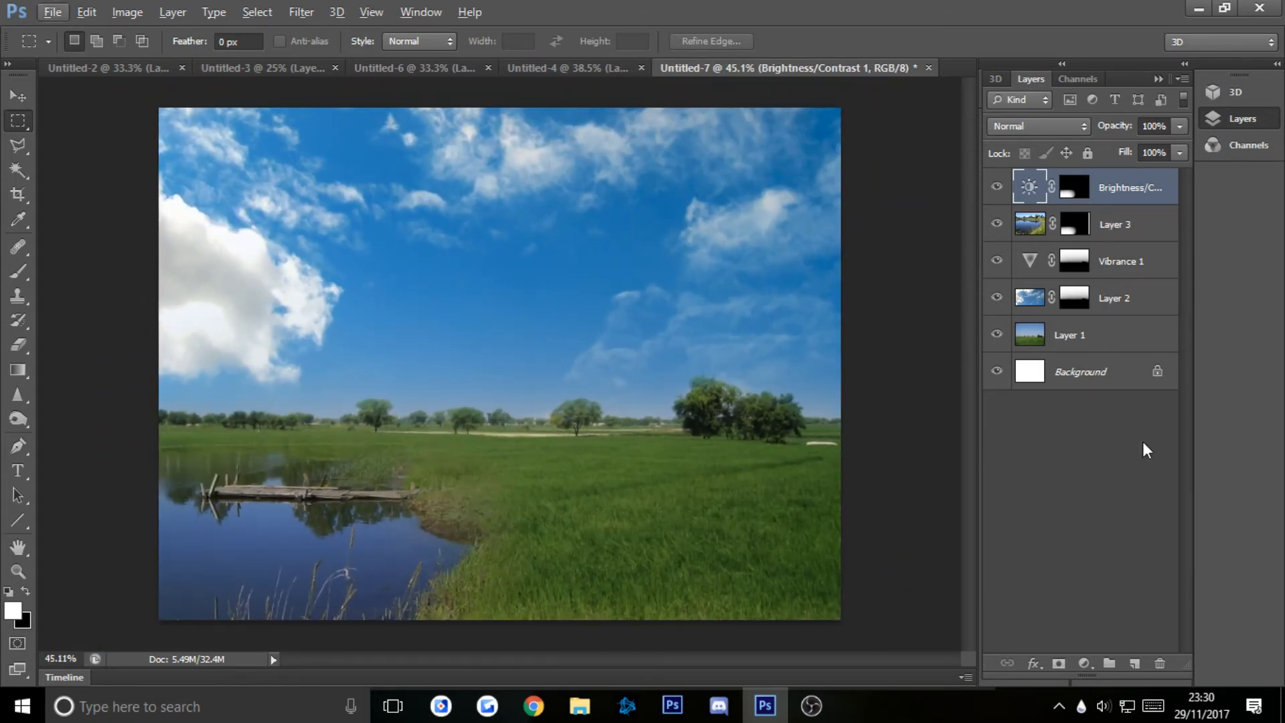
- Add a new layer above the Brightness/Contrast adjustment and ready the Brush with a pale cream-yellow foreground colour
{"action": "left_click", "coordinate": [1135, 663]}
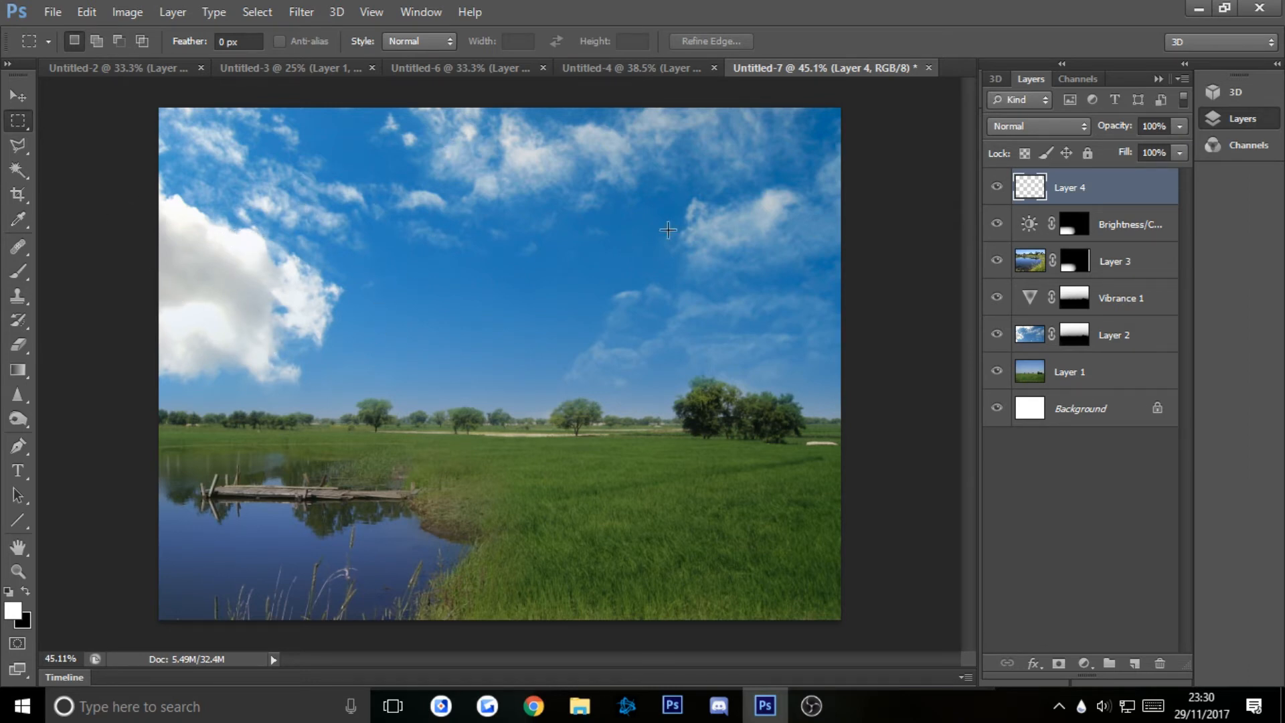
{"action": "left_click_drag", "start_coordinate": [186, 203], "coordinate": [307, 334]}
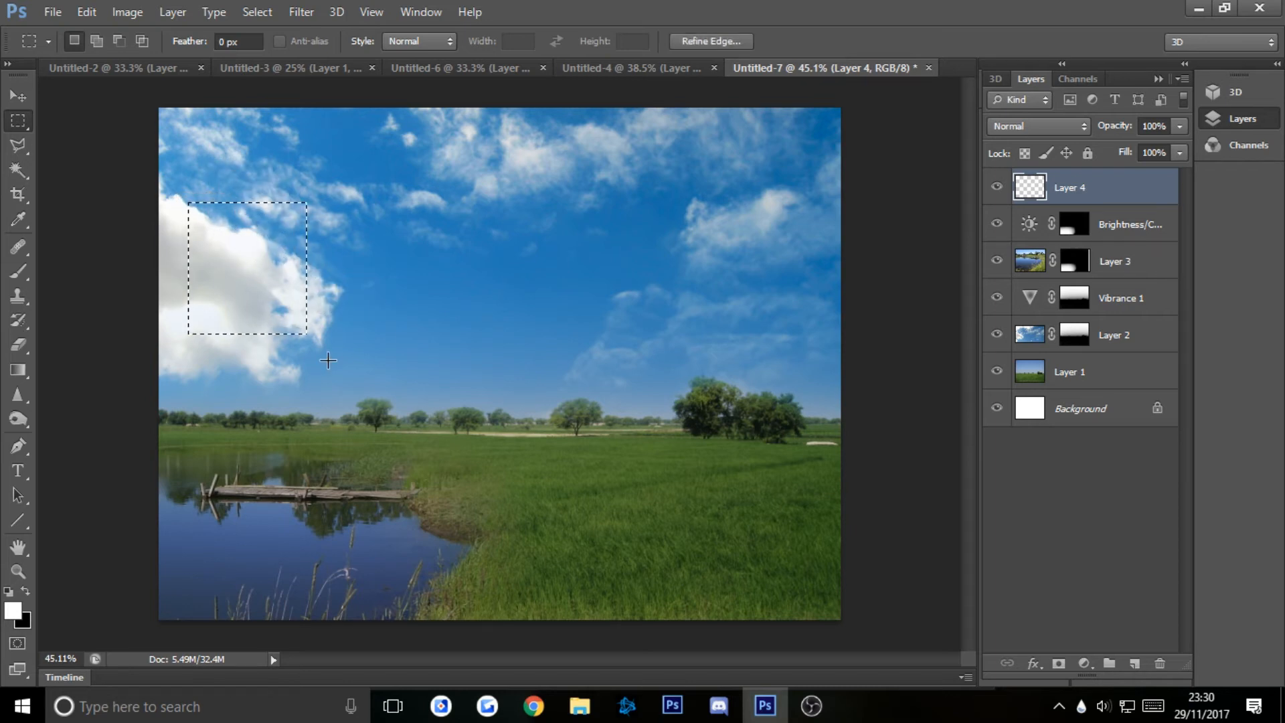
{"action": "left_click", "coordinate": [454, 356]}
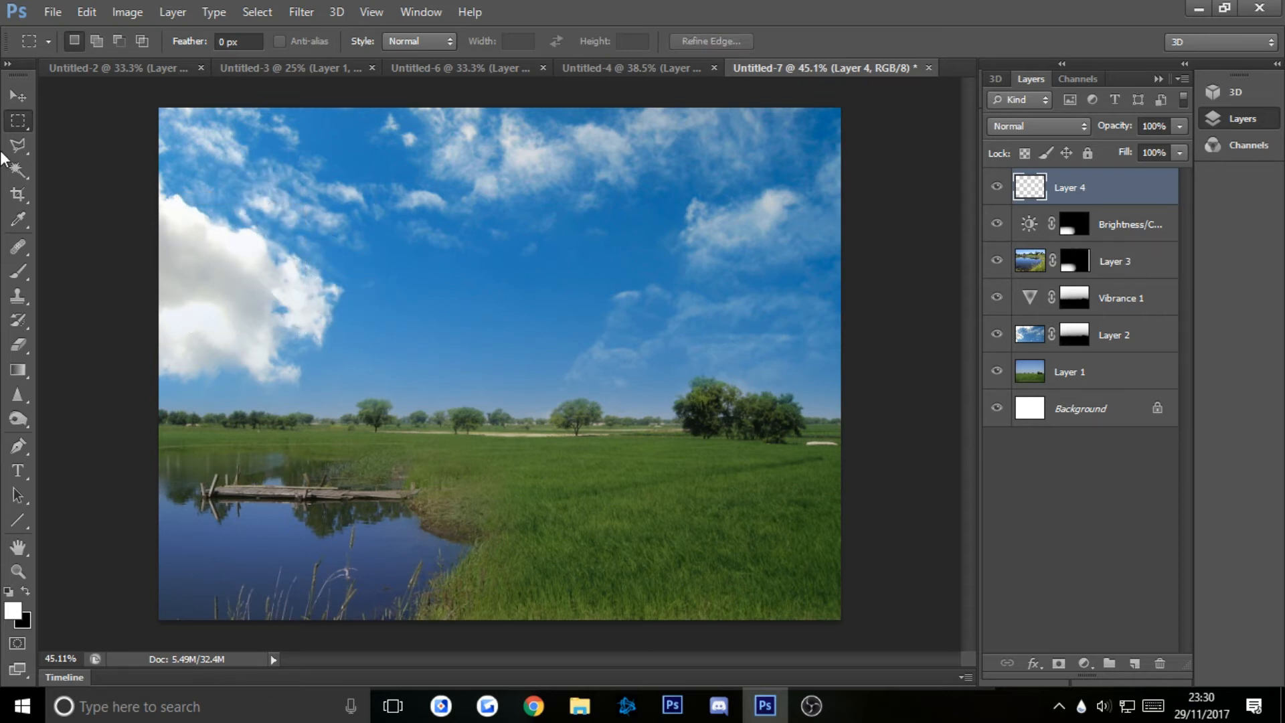
{"action": "left_click", "coordinate": [27, 275]}
{"action": "left_click", "coordinate": [15, 606]}
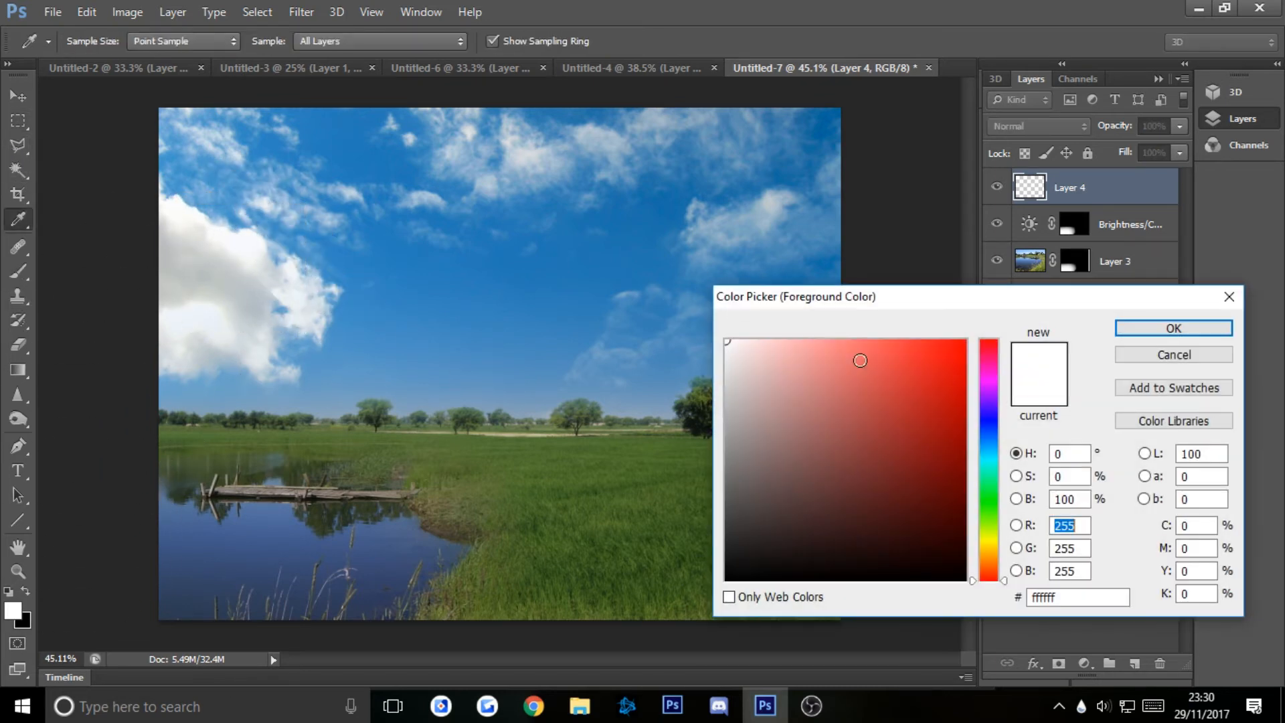
{"action": "left_click_drag", "start_coordinate": [992, 501], "coordinate": [990, 543]}
{"action": "left_click_drag", "start_coordinate": [786, 378], "coordinate": [761, 324]}
{"action": "left_click", "coordinate": [1185, 332]}
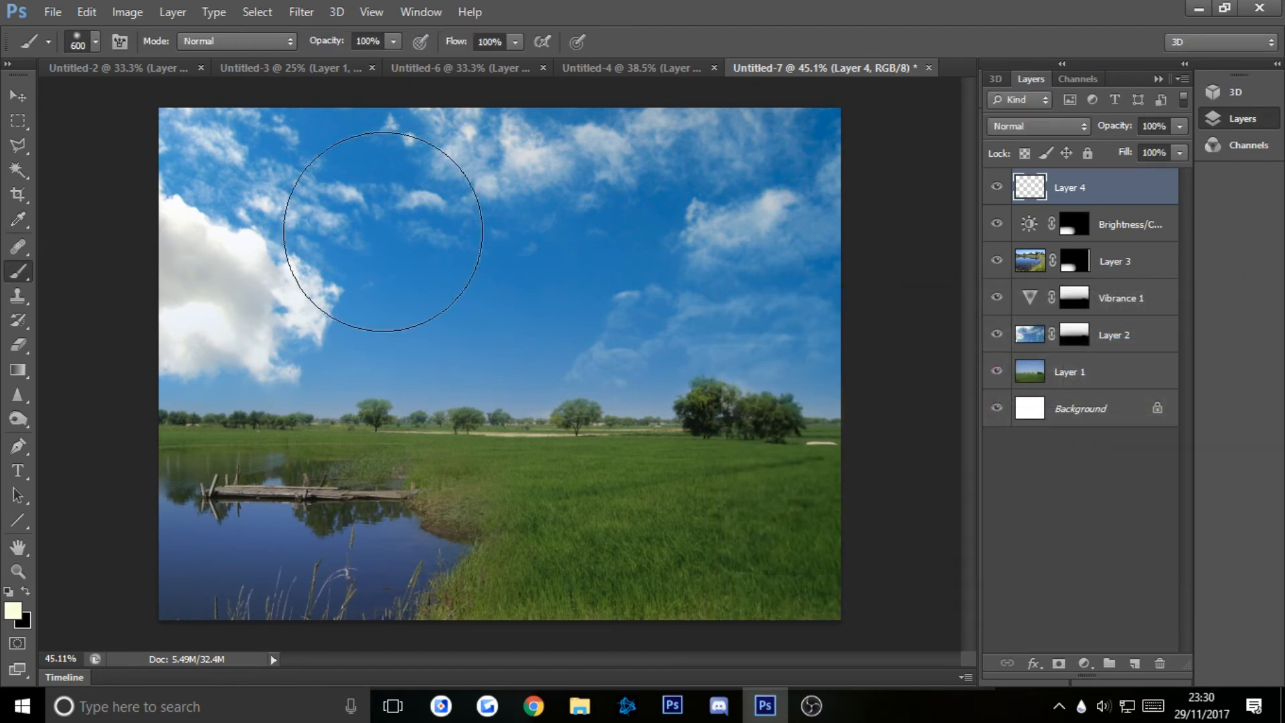
- Enlarge the soft brush to 1300 px and paint a cream glow over the large cloud in the sky's upper-left corner
{"action": "key", "text": "bracketright"}
{"action": "key", "text": "bracketright"}
{"action": "key", "text": "bracketright"}
{"action": "key", "text": "bracketright"}
{"action": "key", "text": "bracketright"}
{"action": "key", "text": "bracketright"}
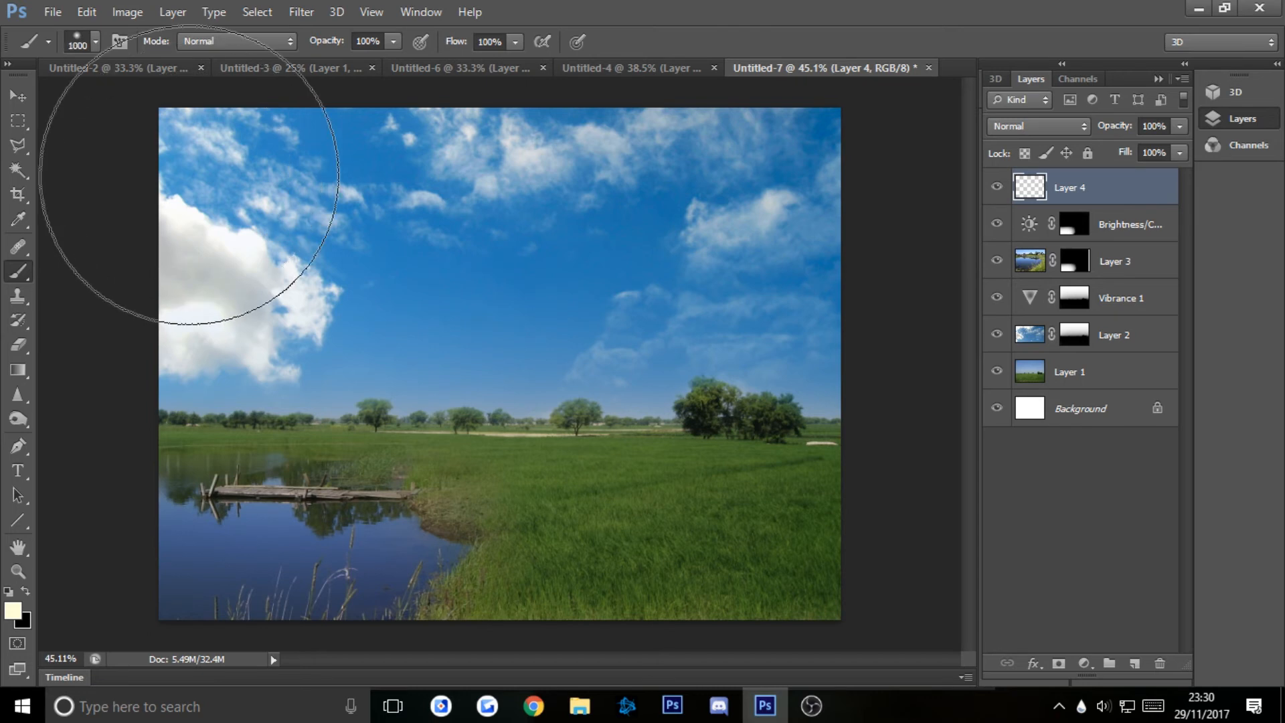
{"action": "left_click", "coordinate": [193, 195]}
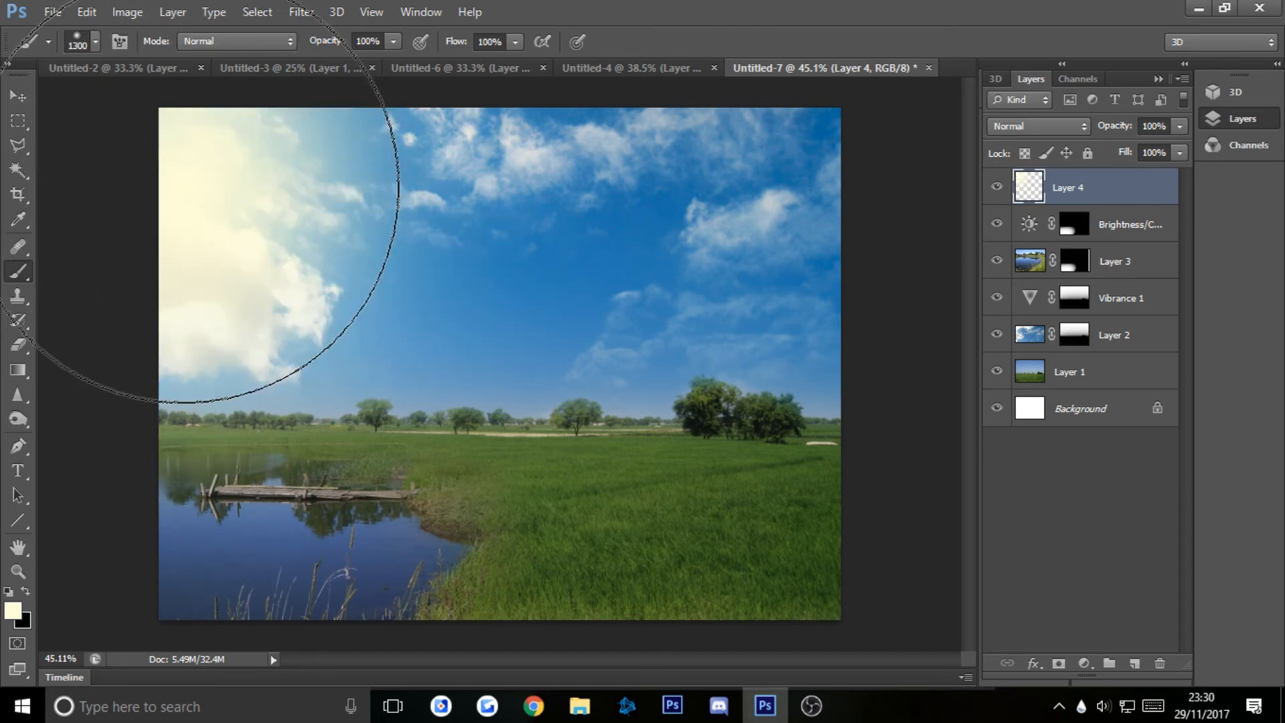
{"action": "left_click", "coordinate": [18, 120]}
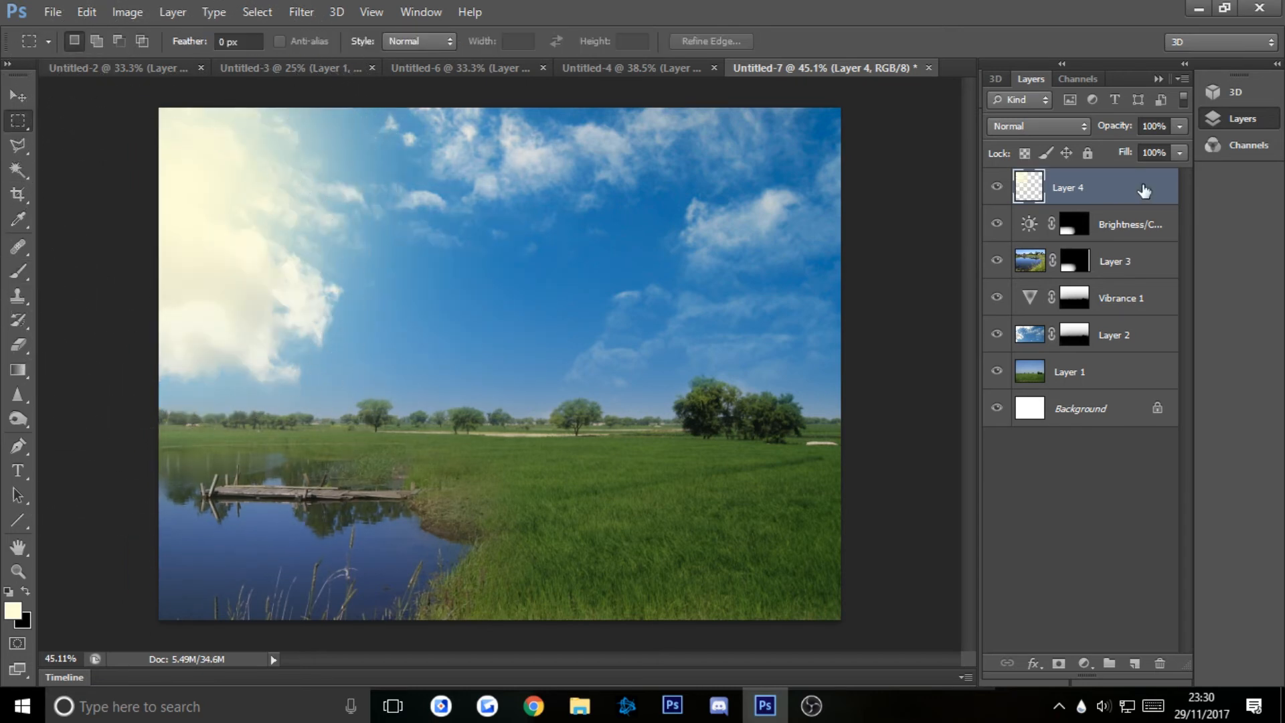
- Try the Pin Light blend mode on Layer 4's painted glow and settle on Soft Light
{"action": "left_click", "coordinate": [1052, 126]}
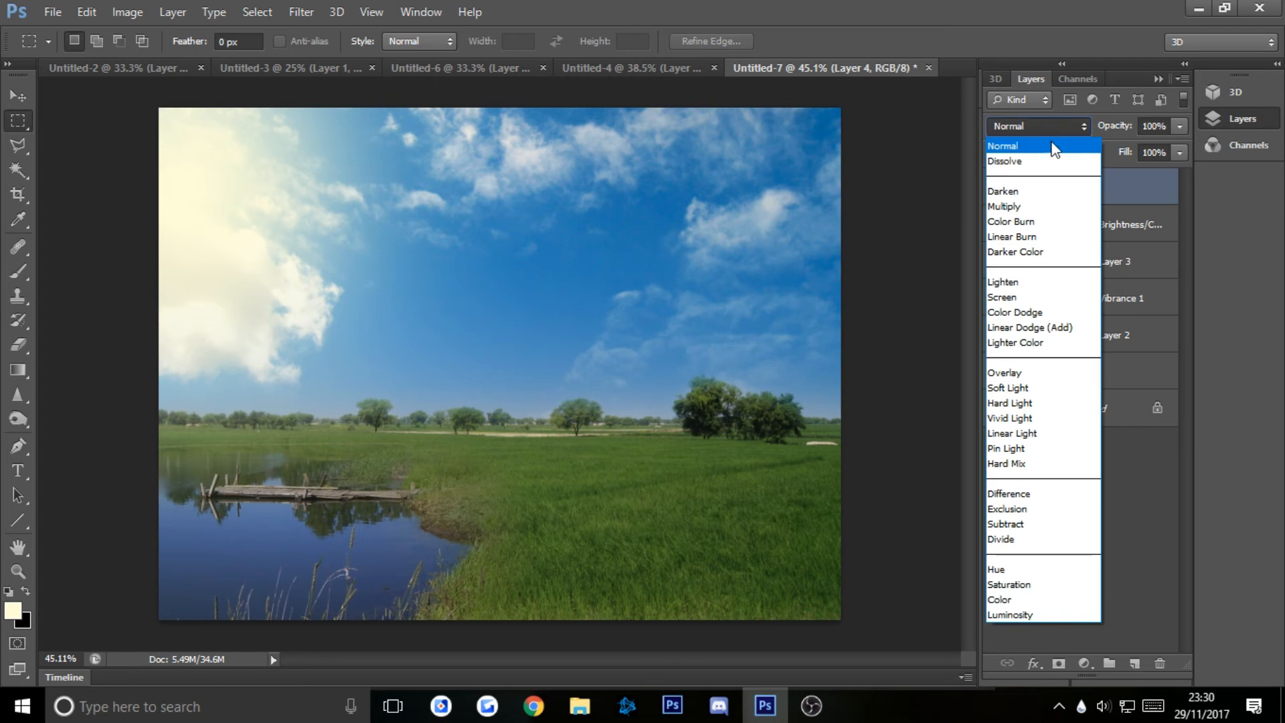
{"action": "left_click", "coordinate": [1019, 387]}
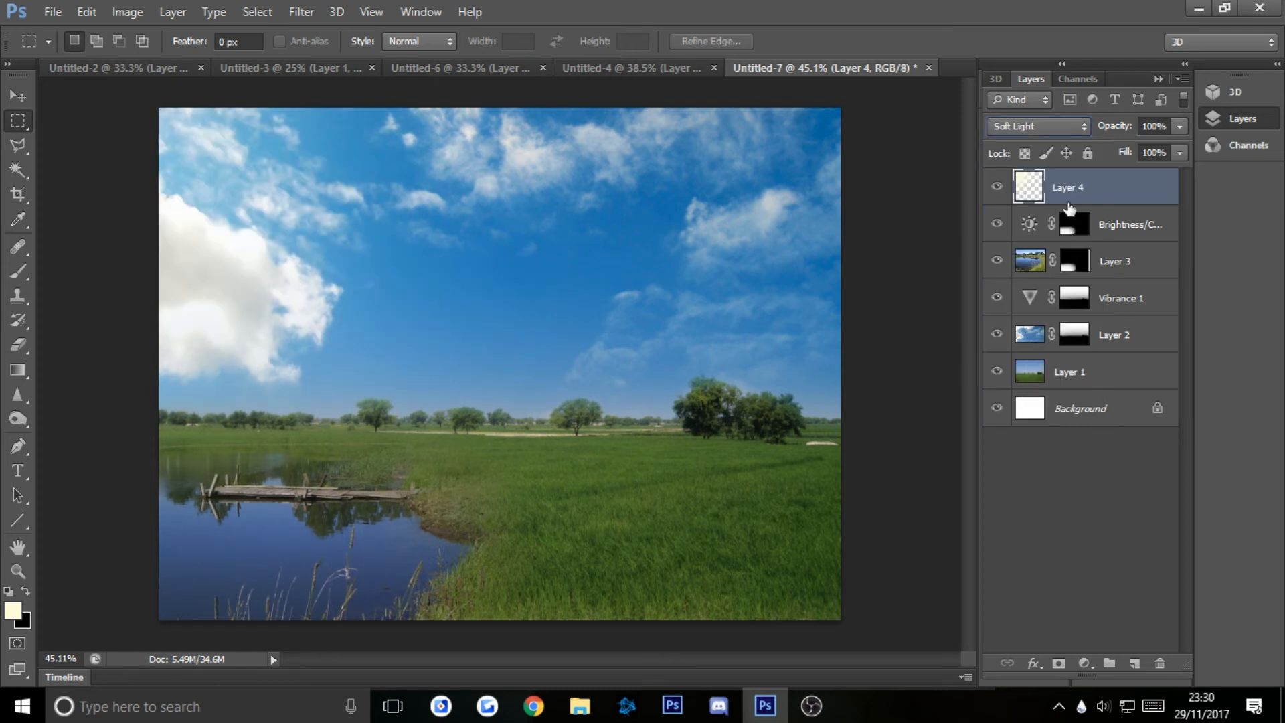
{"action": "left_click", "coordinate": [1050, 122]}
{"action": "left_click", "coordinate": [1045, 447]}
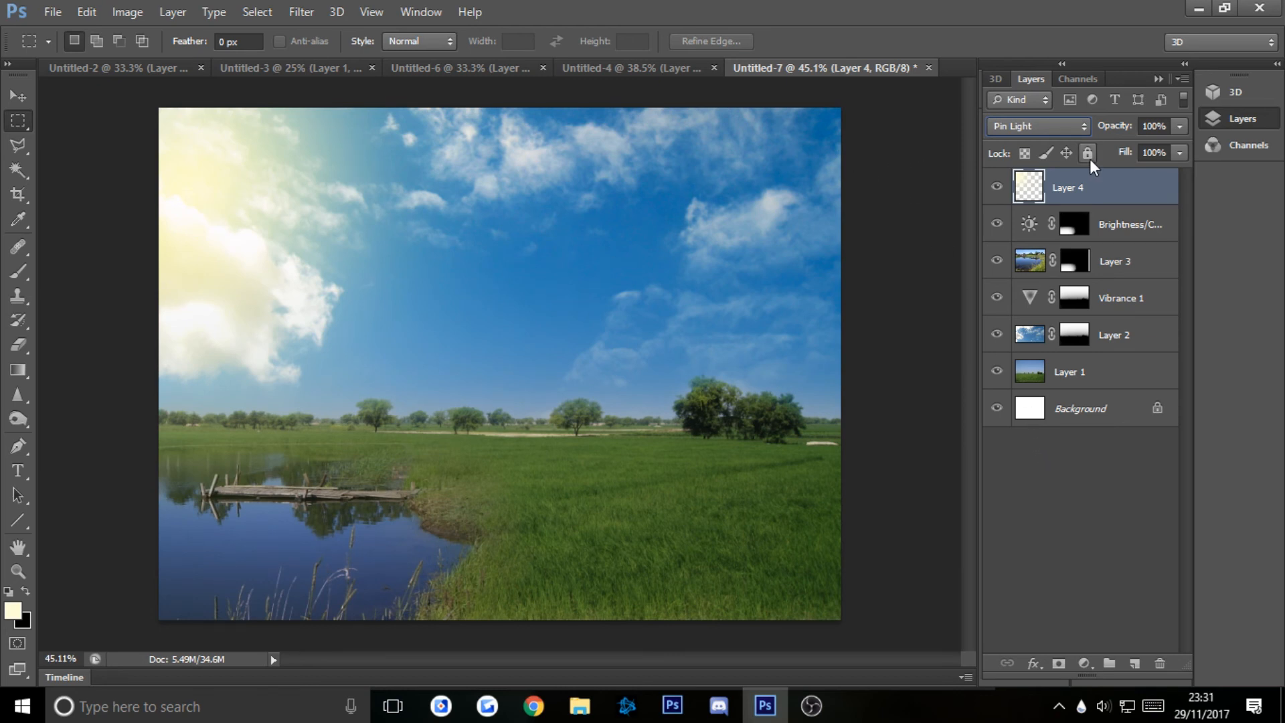
{"action": "left_click", "coordinate": [1044, 126]}
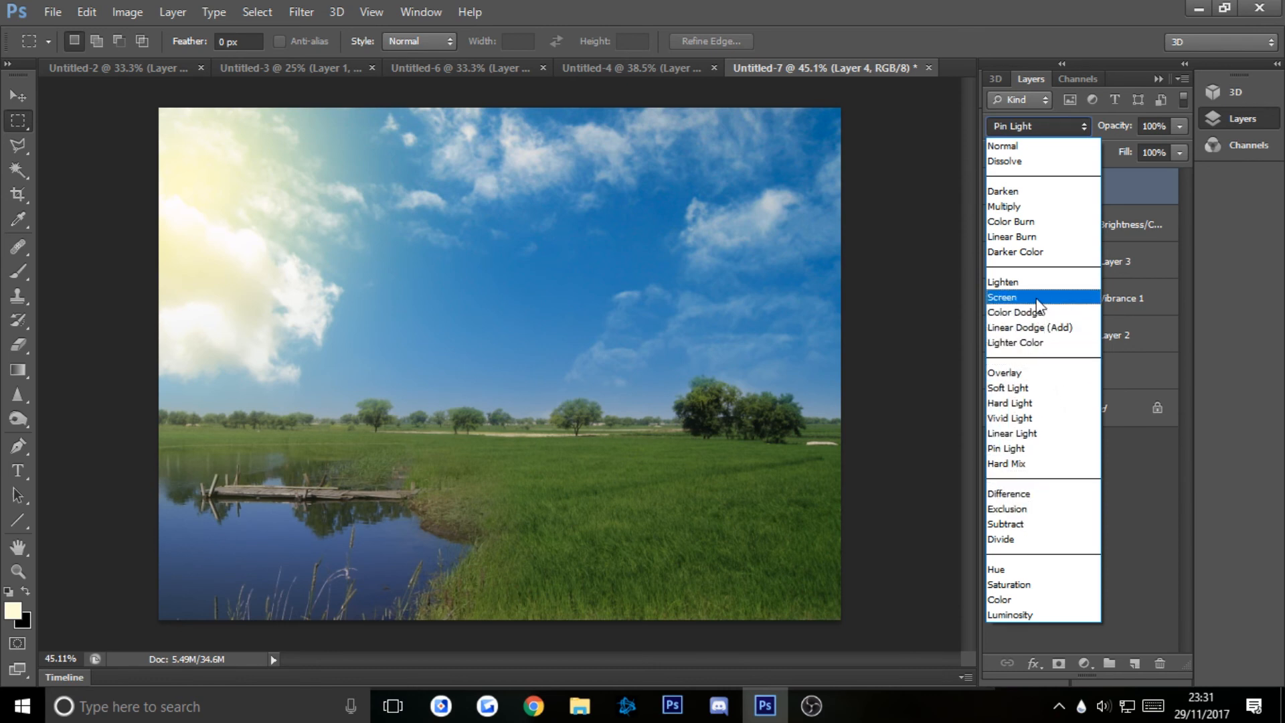
{"action": "left_click", "coordinate": [1039, 389]}
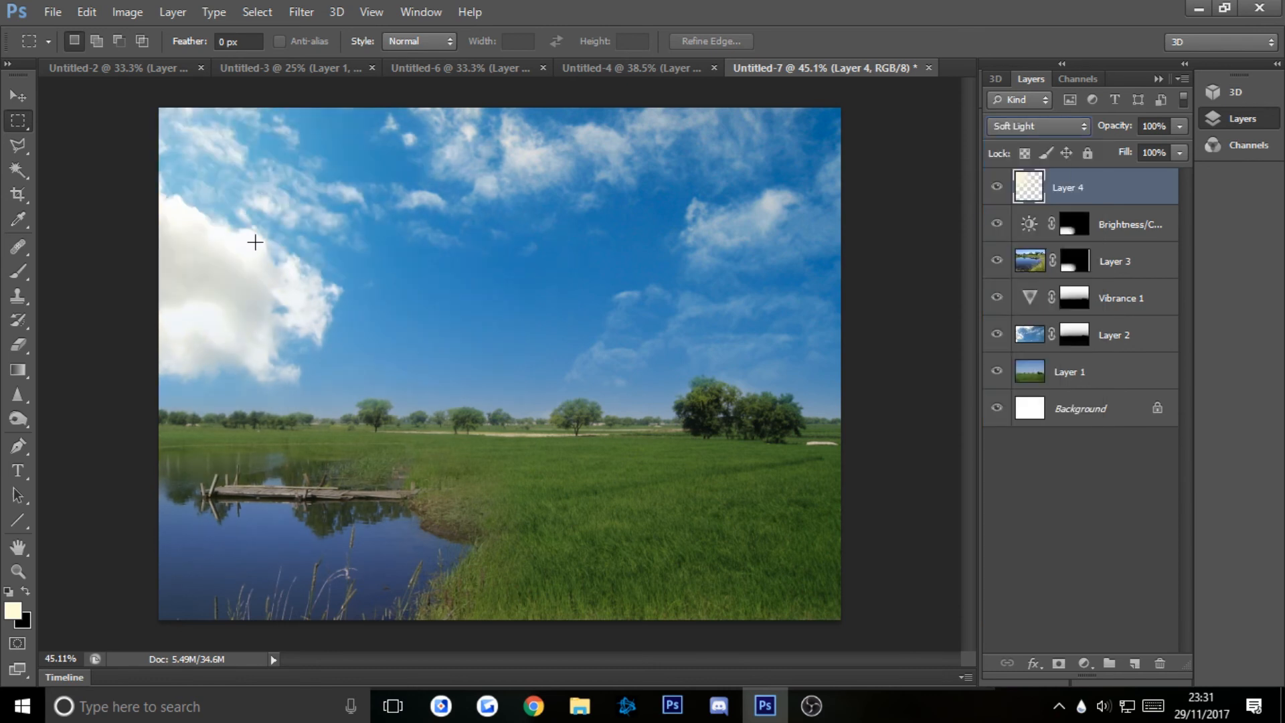
- Compare the composite with Layer 4's glow hidden and shown, and examine the whole image
{"action": "left_click", "coordinate": [996, 189]}
{"action": "left_click", "coordinate": [996, 189]}
{"action": "left_click", "coordinate": [997, 189]}
{"action": "left_click", "coordinate": [996, 188]}
{"action": "scroll", "coordinate": [322, 300], "scroll_direction": "down", "scroll_amount": 1}
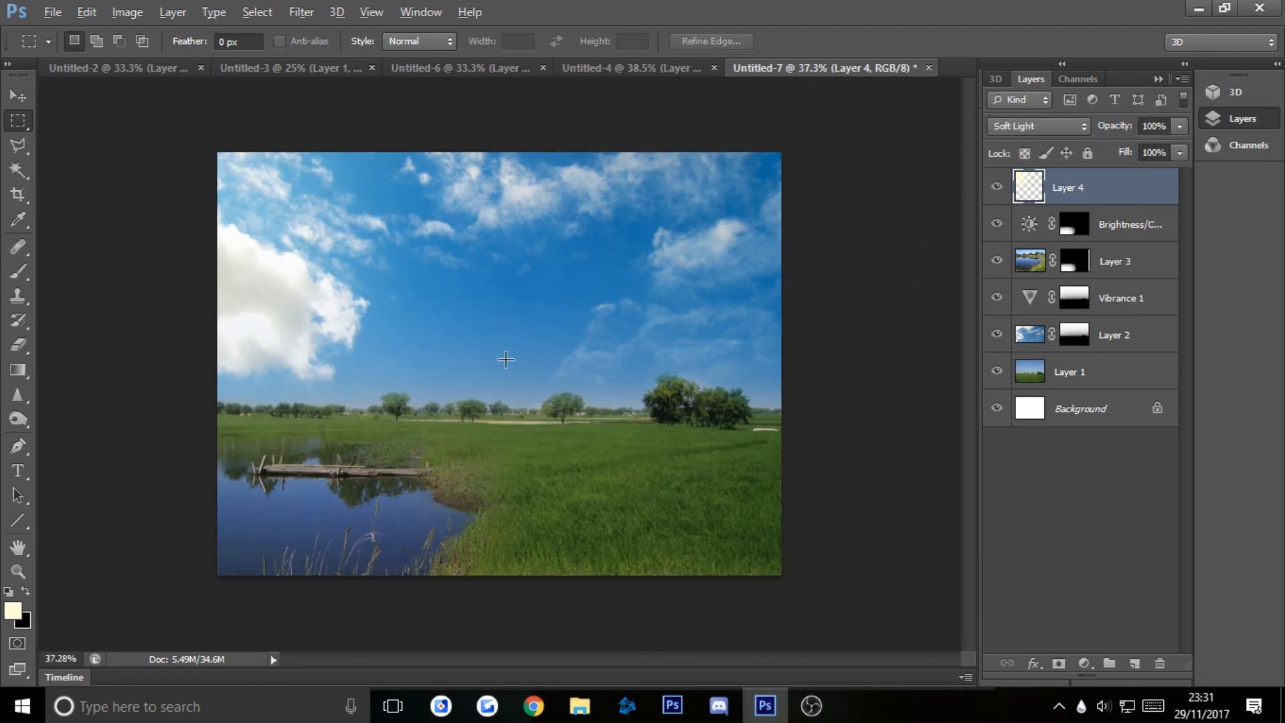
{"action": "scroll", "coordinate": [509, 391], "scroll_direction": "up", "scroll_amount": 1}
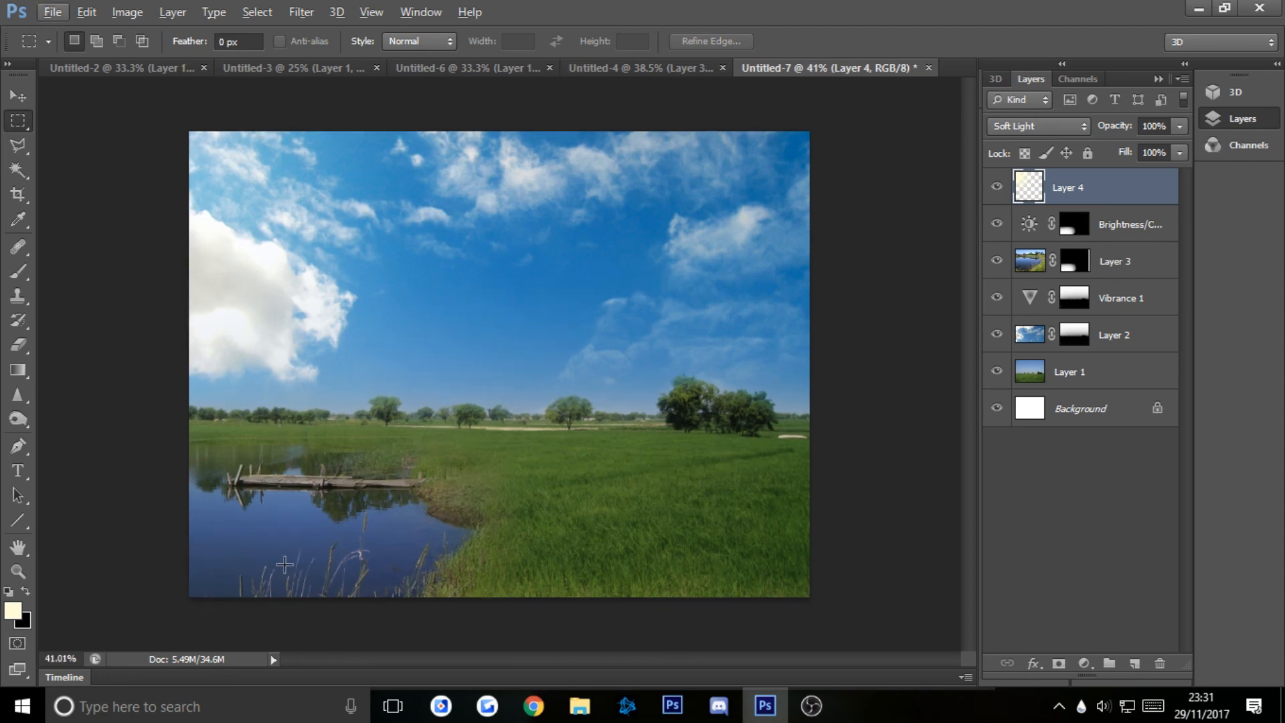